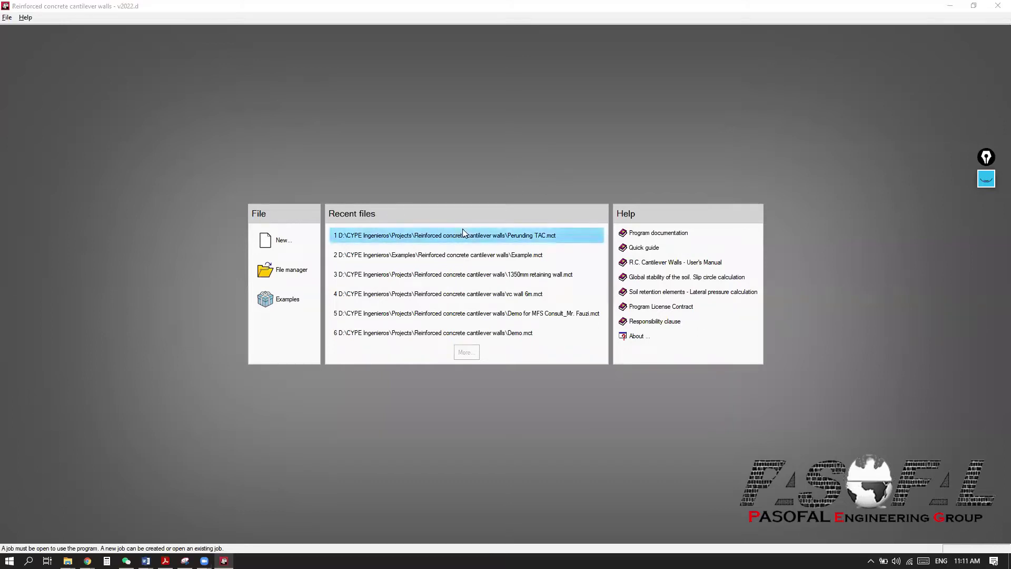
{"action": "left_click", "coordinate": [982, 190]}
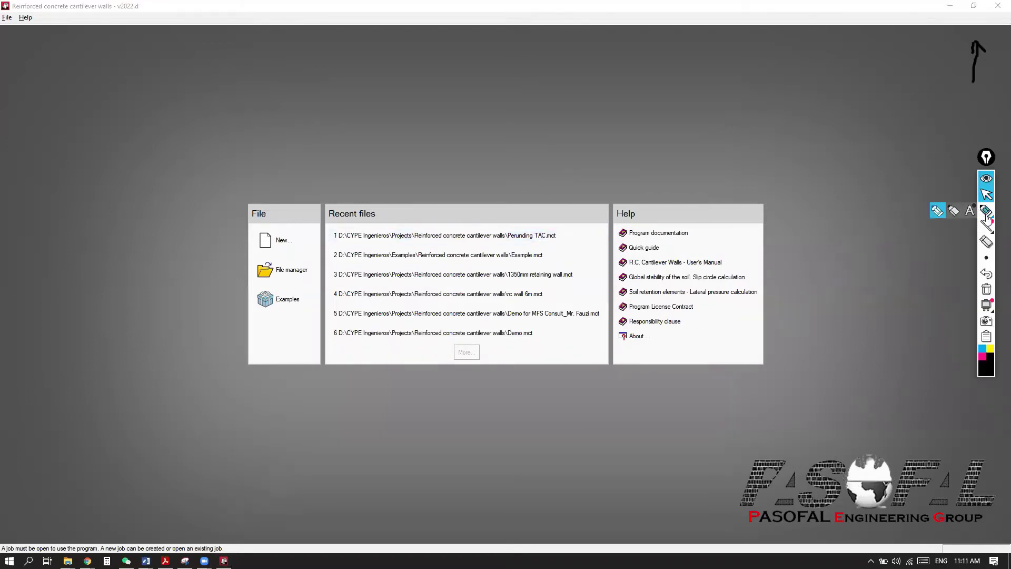
{"action": "mouse_move", "coordinate": [782, 211]}
{"action": "left_mouse_down"}
{"action": "mouse_move", "coordinate": [896, 340]}
{"action": "mouse_move", "coordinate": [898, 372]}
{"action": "mouse_move", "coordinate": [787, 387]}
{"action": "mouse_move", "coordinate": [775, 212]}
{"action": "left_mouse_up"}
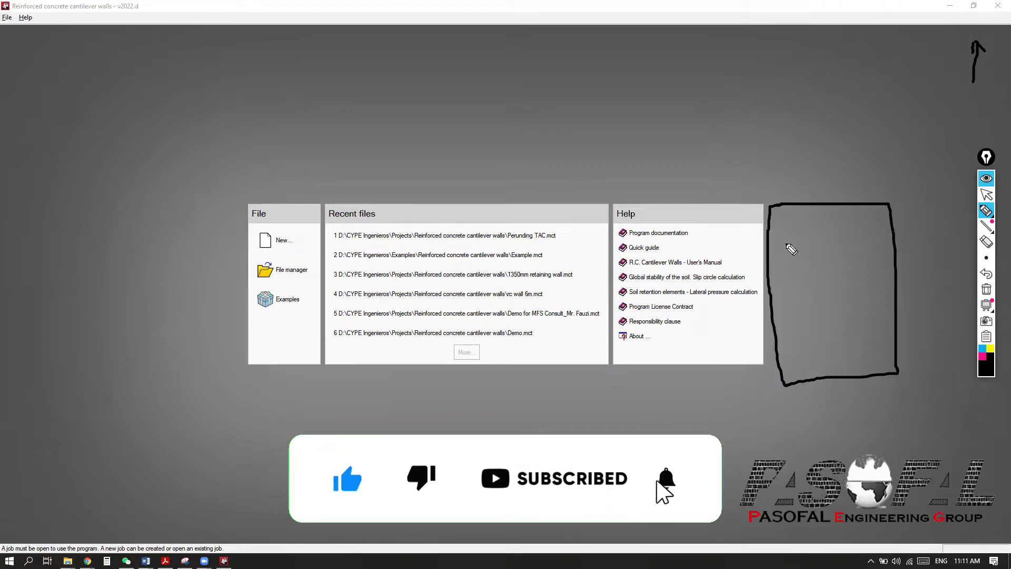
{"action": "left_click_drag", "start_coordinate": [850, 220], "coordinate": [834, 256]}
{"action": "left_click_drag", "start_coordinate": [820, 292], "coordinate": [815, 289]}
{"action": "left_click_drag", "start_coordinate": [792, 221], "coordinate": [856, 268]}
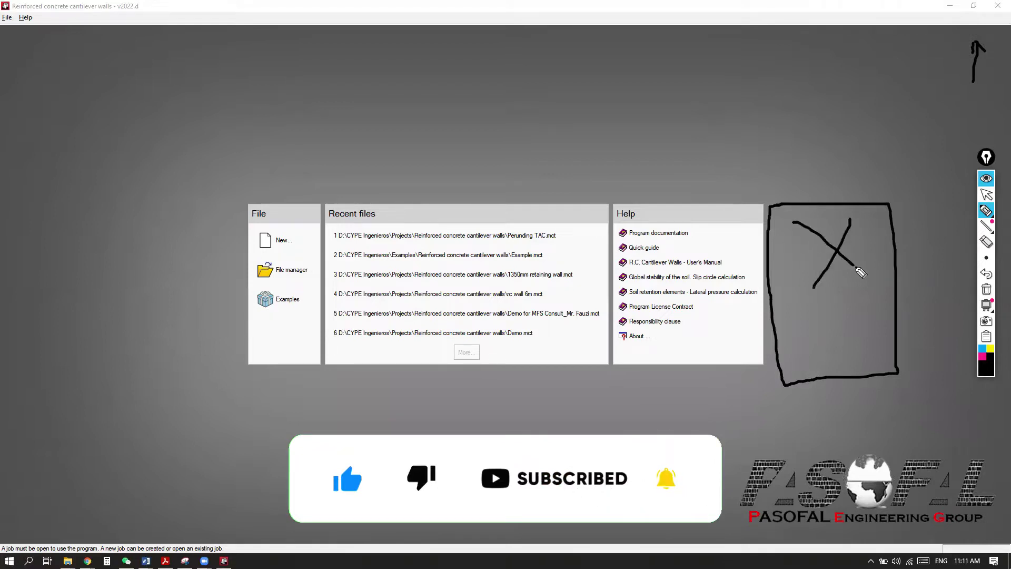
{"action": "mouse_move", "coordinate": [806, 195]}
{"action": "left_mouse_down"}
{"action": "mouse_move", "coordinate": [807, 171]}
{"action": "mouse_move", "coordinate": [819, 208]}
{"action": "mouse_move", "coordinate": [842, 166]}
{"action": "mouse_move", "coordinate": [853, 196]}
{"action": "mouse_move", "coordinate": [872, 174]}
{"action": "mouse_move", "coordinate": [853, 191]}
{"action": "mouse_move", "coordinate": [909, 183]}
{"action": "left_mouse_up"}
{"action": "left_click", "coordinate": [990, 288]}
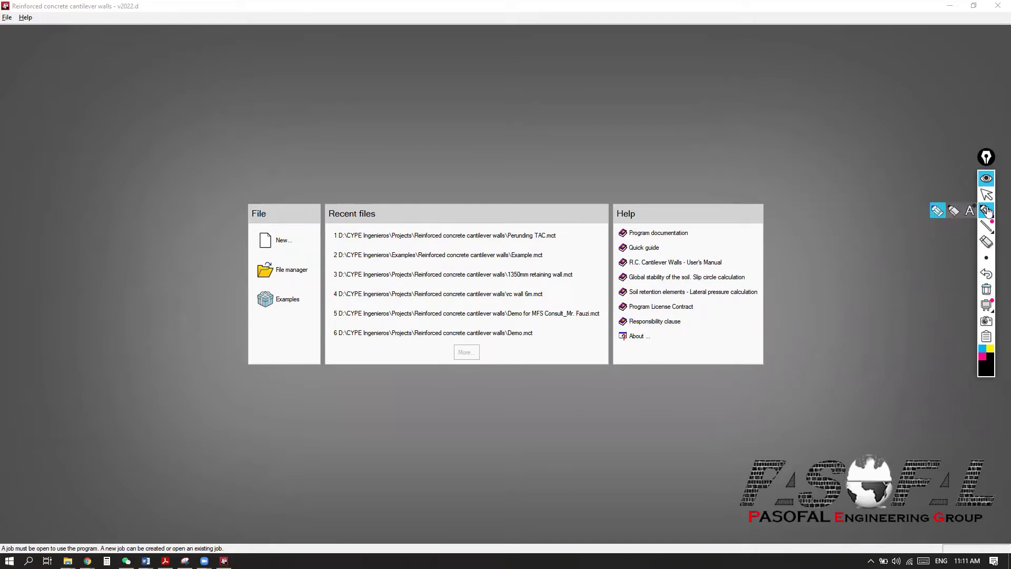
{"action": "left_click", "coordinate": [986, 194]}
Step: Open the example "Cantilever wall with slip circle" and examine its wall section and phase list
{"action": "left_click", "coordinate": [279, 300]}
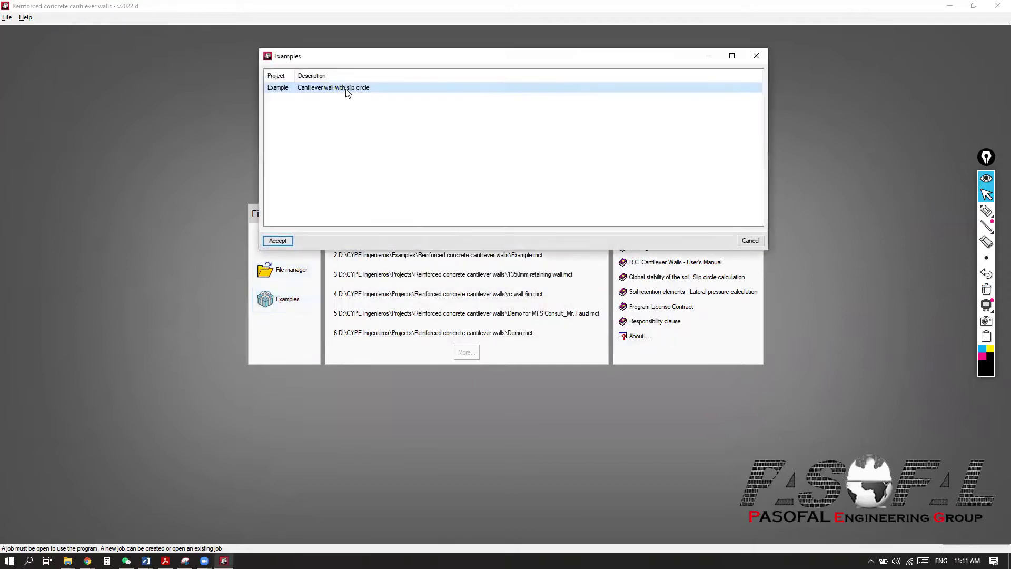
{"action": "left_click", "coordinate": [285, 243]}
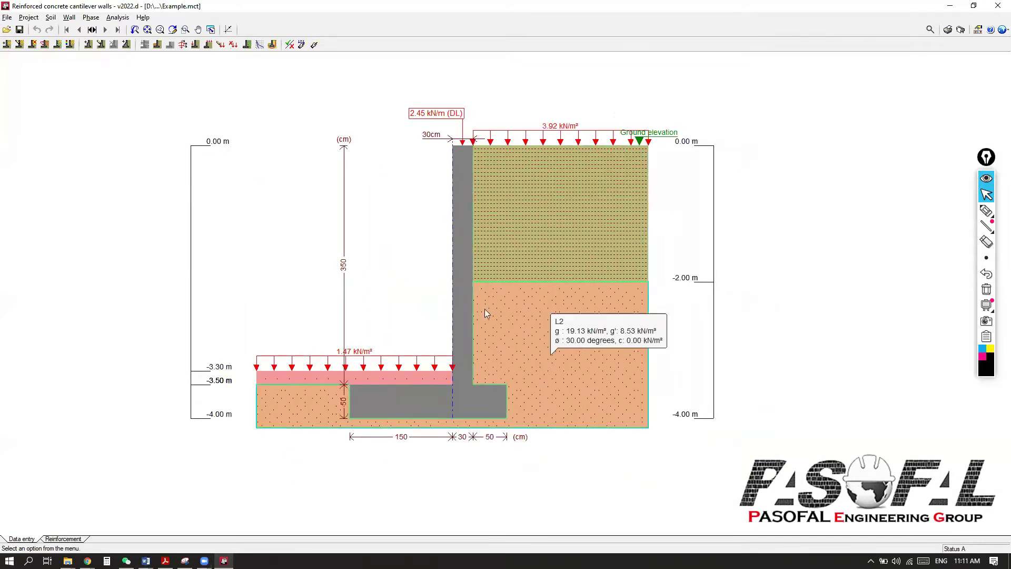
{"action": "scroll", "coordinate": [486, 314], "scroll_direction": "up", "scroll_amount": 1}
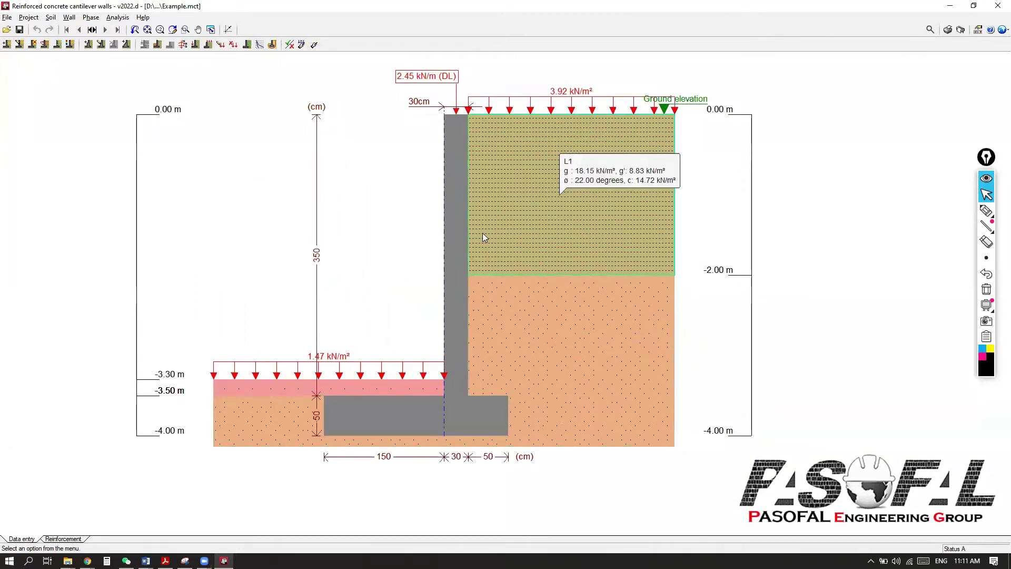
{"action": "scroll", "coordinate": [483, 233], "scroll_direction": "down", "scroll_amount": 1}
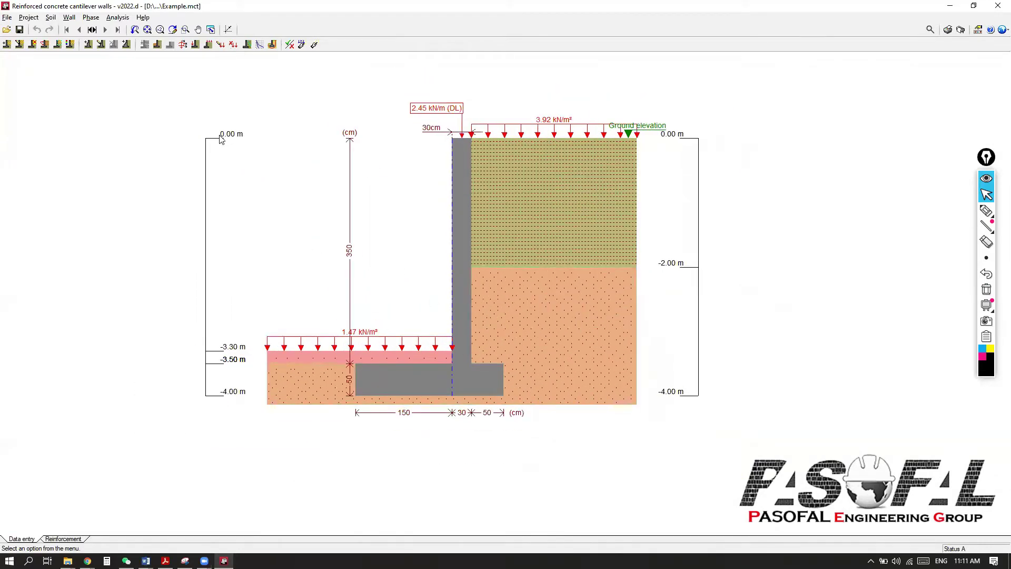
{"action": "left_click", "coordinate": [92, 29]}
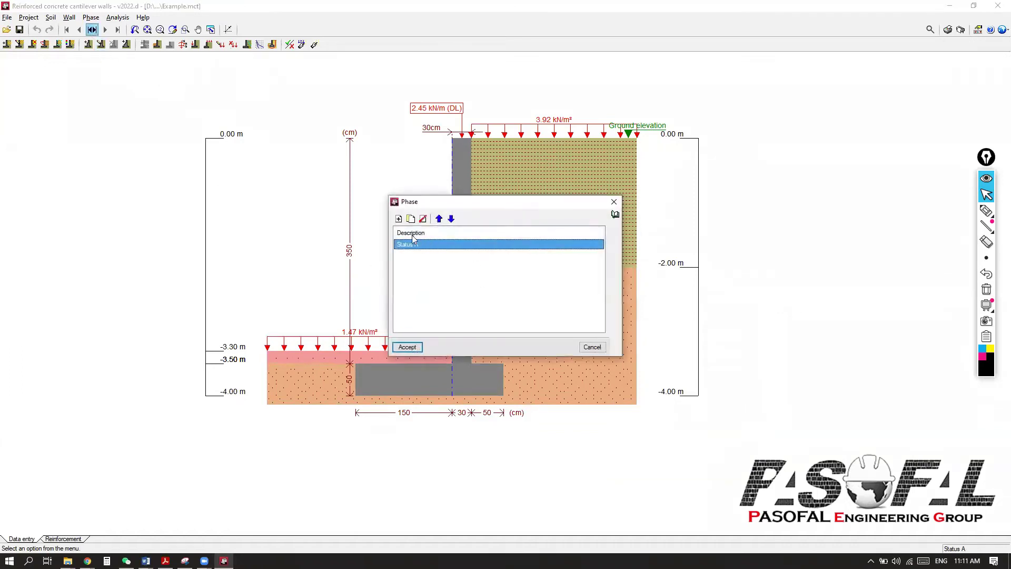
{"action": "left_click", "coordinate": [614, 202]}
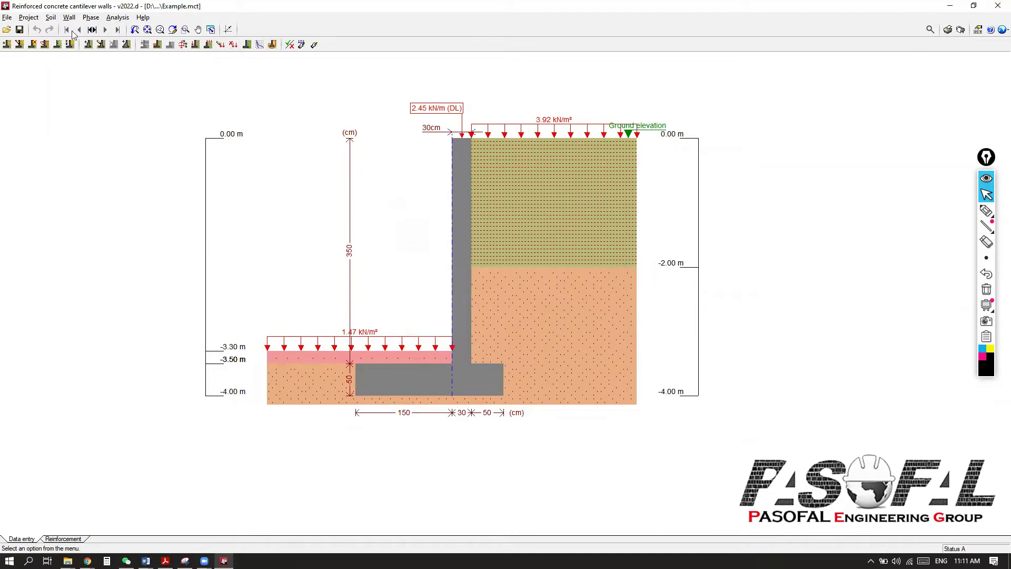
Step: Exit the example job and relaunch Reinforced concrete cantilever walls from the CYPE 2022 structures programs
{"action": "left_click", "coordinate": [996, 11]}
{"action": "left_click", "coordinate": [505, 301]}
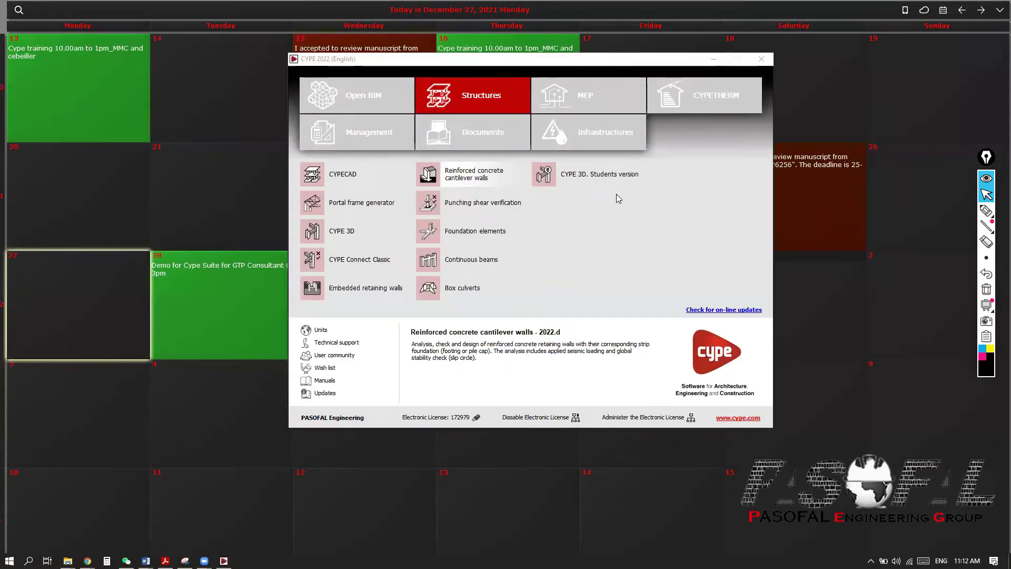
{"action": "left_click", "coordinate": [465, 179]}
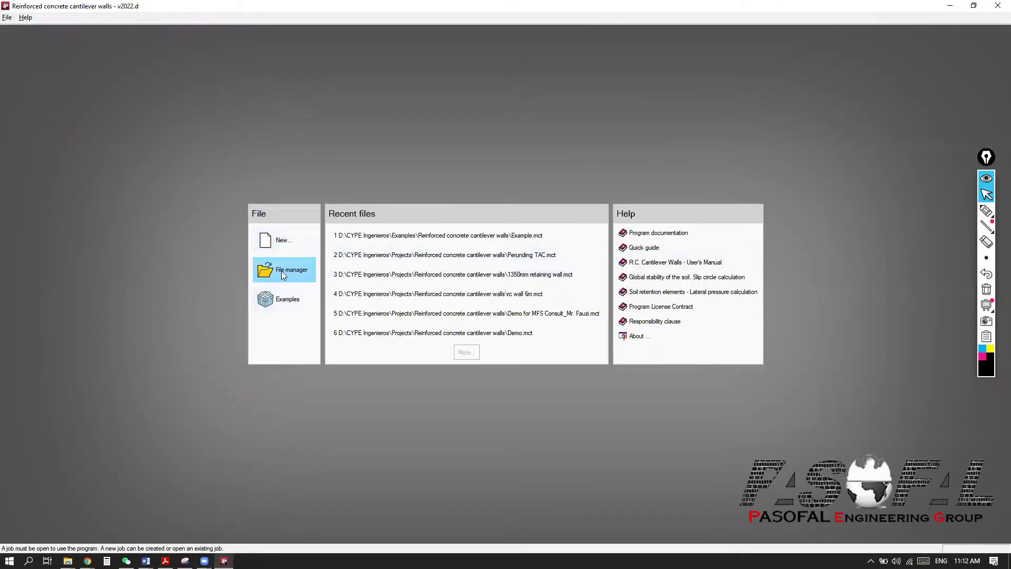
Step: Create a new job named Training-27-12-20 in the folder D:\CYPE Ingenieros\Projects\Reinforced concrete cantilever walls
{"action": "left_click", "coordinate": [292, 272]}
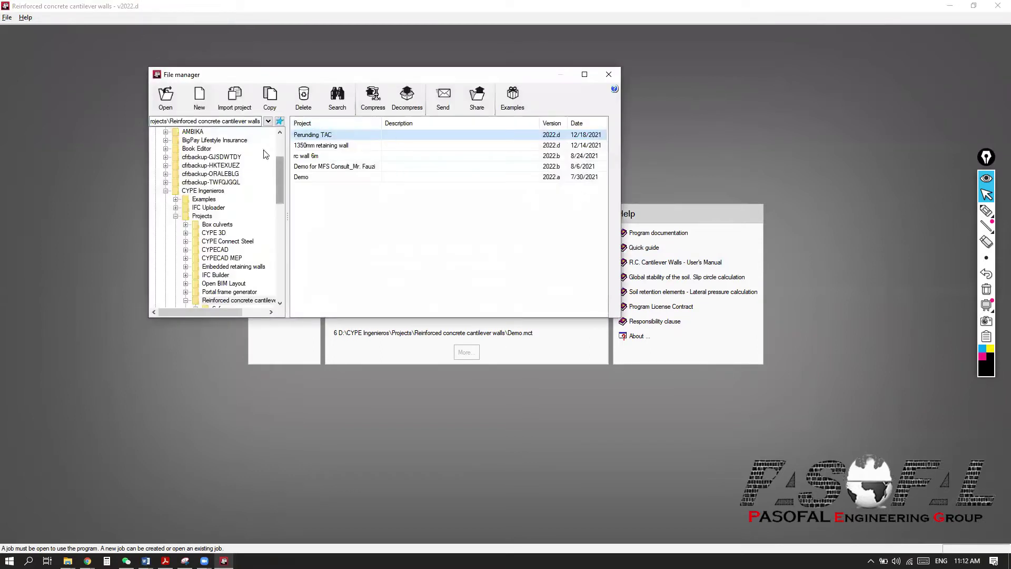
{"action": "left_click", "coordinate": [268, 122]}
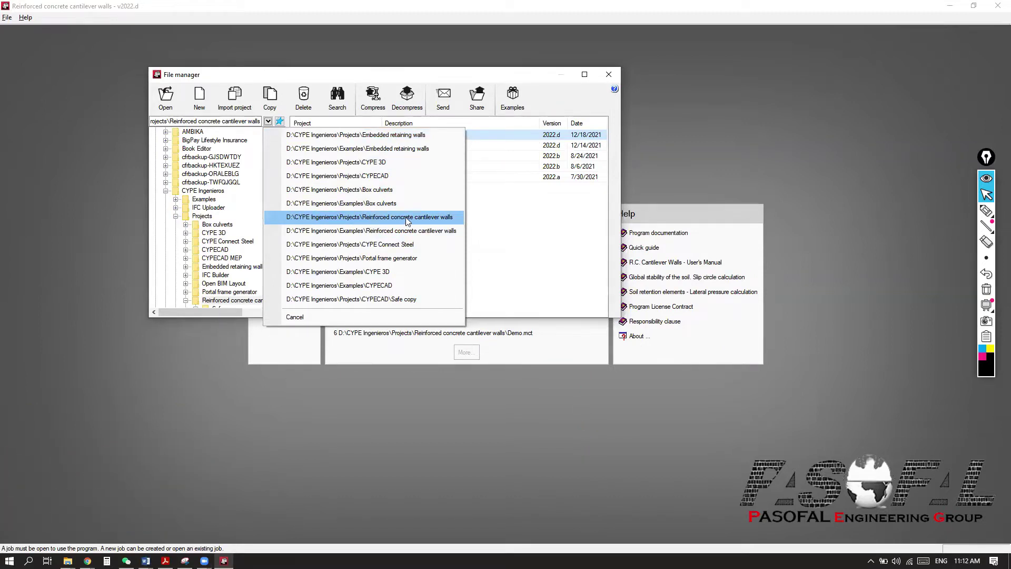
{"action": "left_click", "coordinate": [351, 222]}
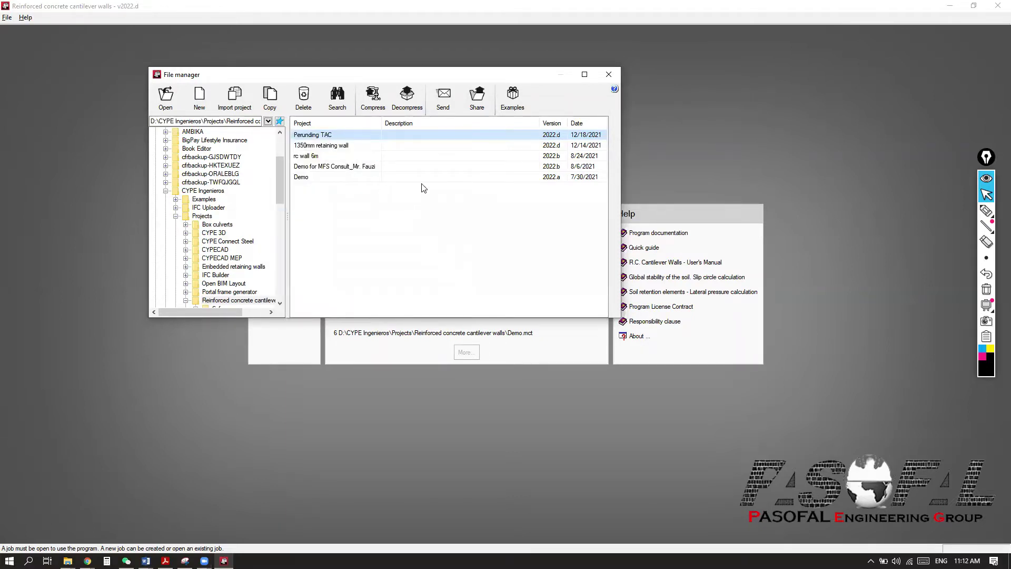
{"action": "scroll", "coordinate": [248, 218], "scroll_direction": "down", "scroll_amount": 5}
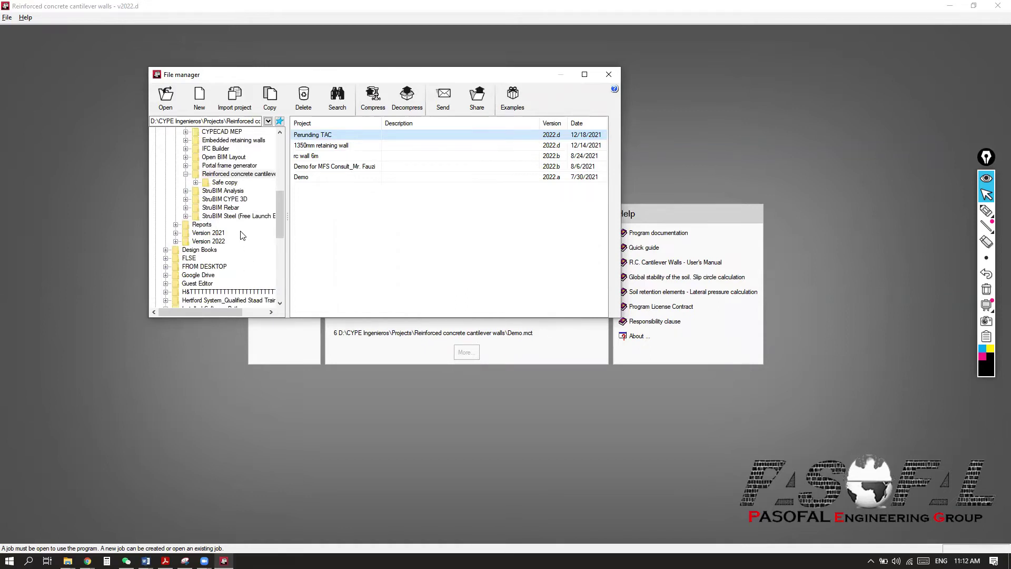
{"action": "scroll", "coordinate": [243, 235], "scroll_direction": "up", "scroll_amount": 2}
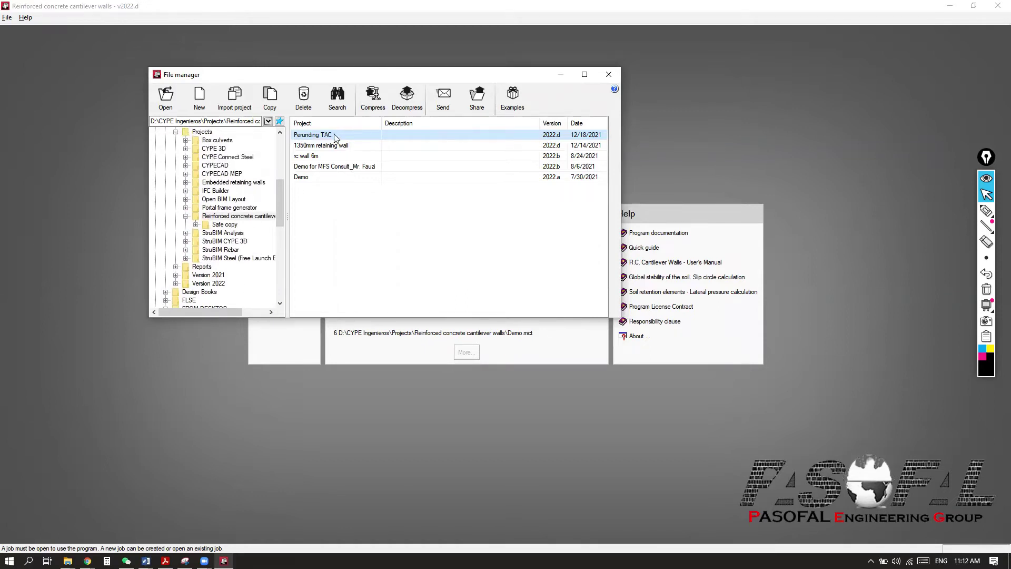
{"action": "left_click", "coordinate": [198, 105]}
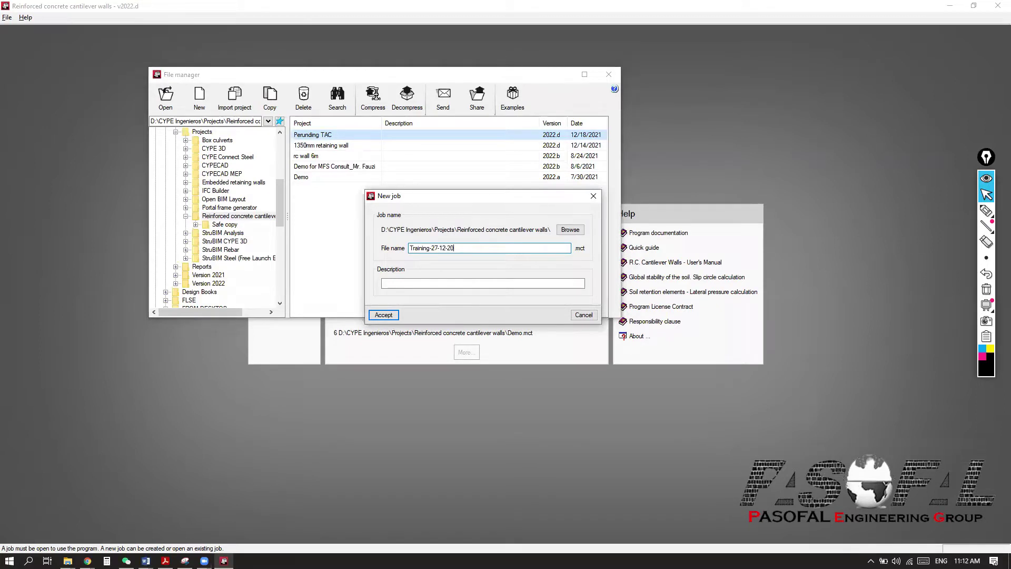
{"action": "left_click", "coordinate": [383, 315]}
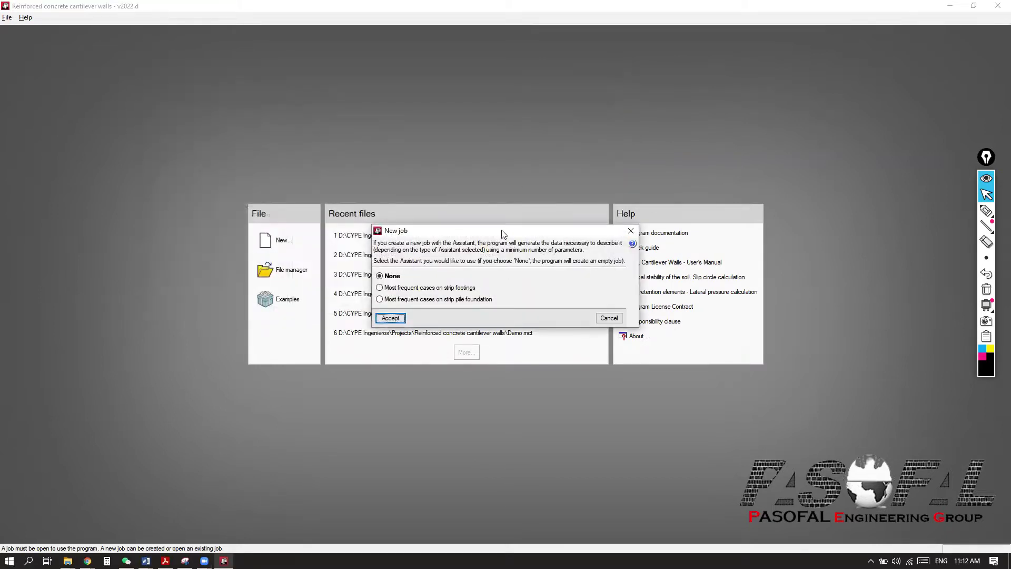
Step: Choose the assistant "Most frequent cases on strip footings" for the new job
{"action": "left_click_drag", "start_coordinate": [377, 134], "coordinate": [272, 109]}
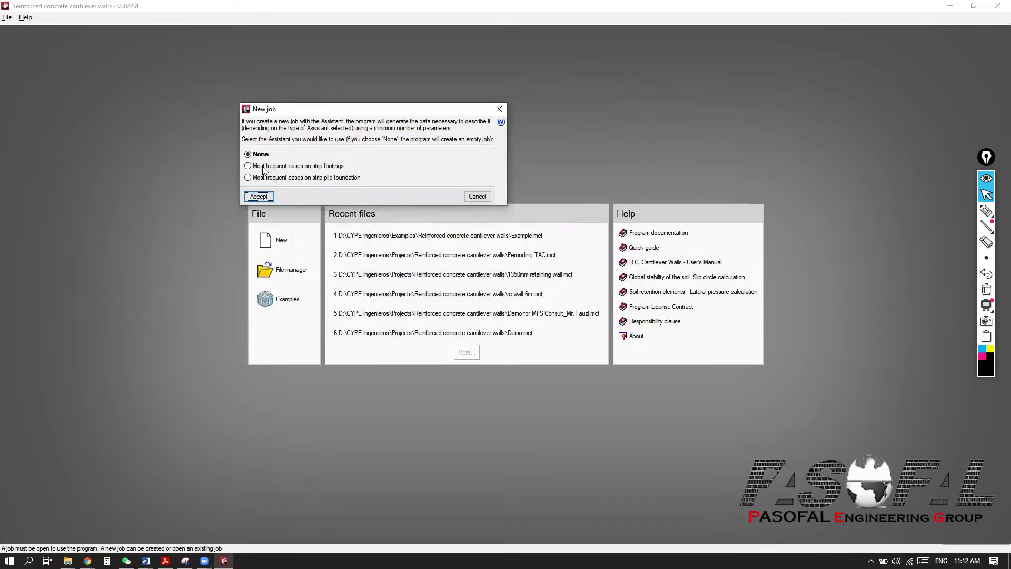
{"action": "left_click", "coordinate": [263, 167]}
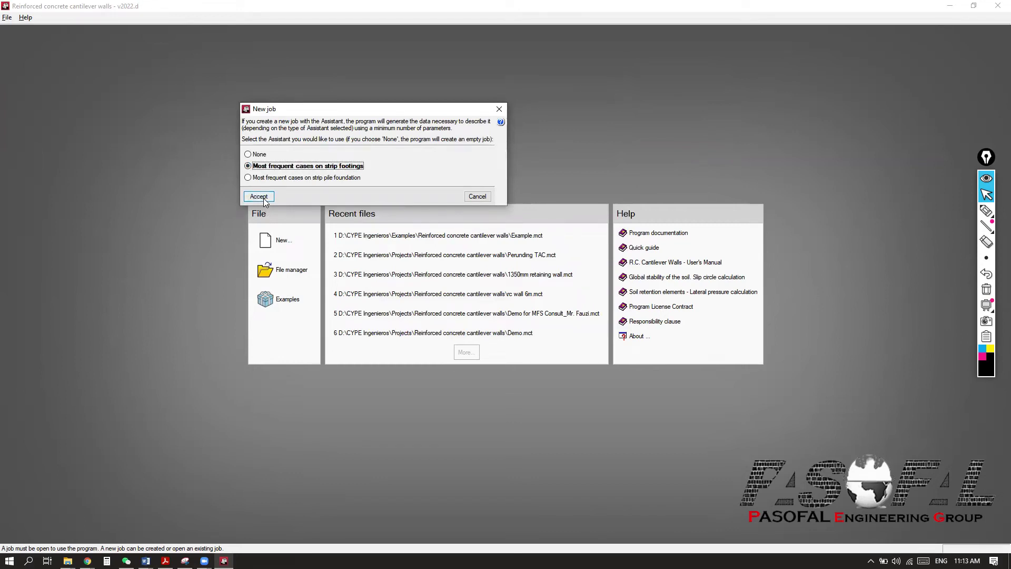
{"action": "left_click", "coordinate": [258, 154]}
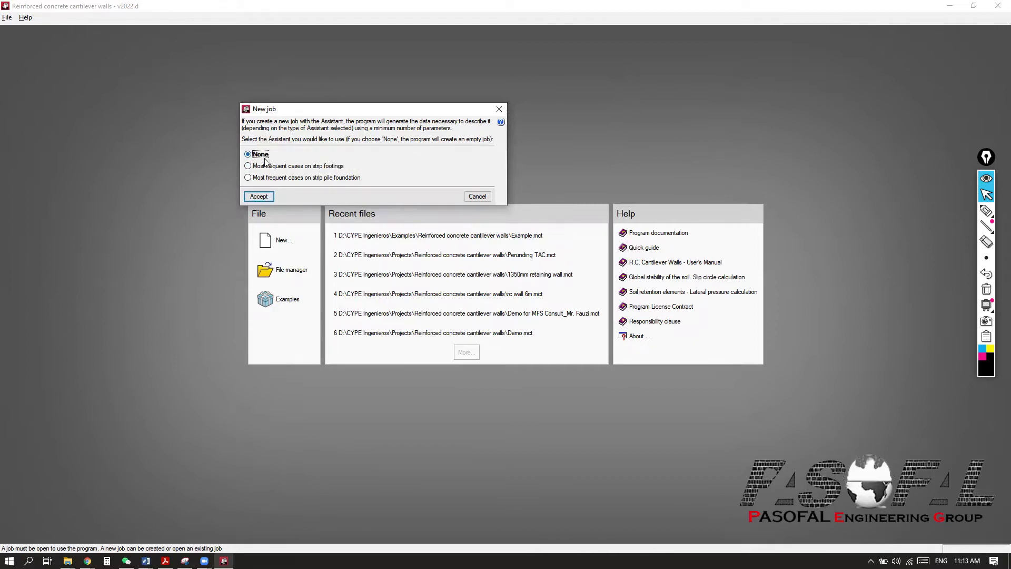
{"action": "left_click_drag", "start_coordinate": [341, 112], "coordinate": [396, 102]}
{"action": "left_click", "coordinate": [333, 156]}
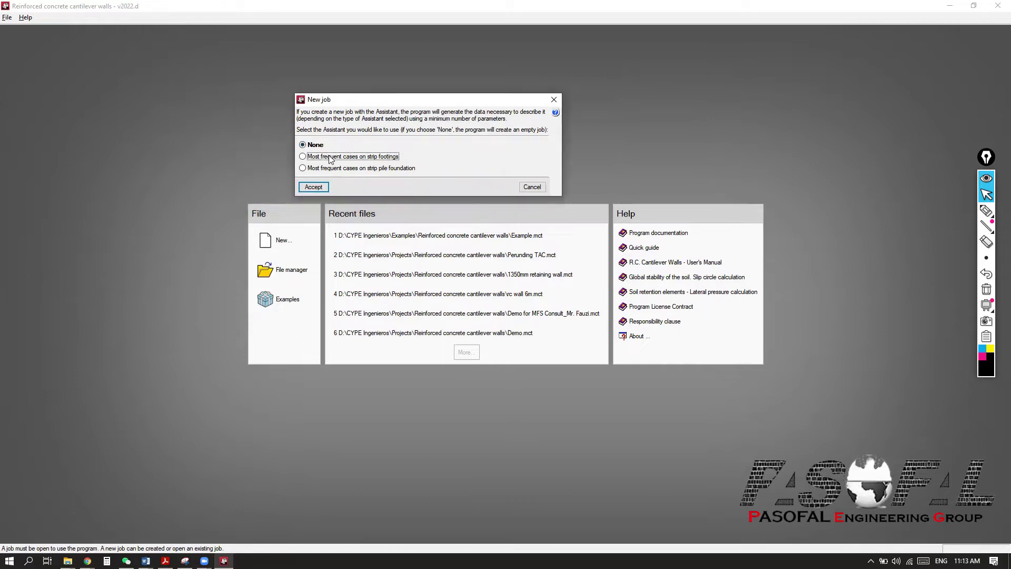
{"action": "left_click", "coordinate": [312, 187]}
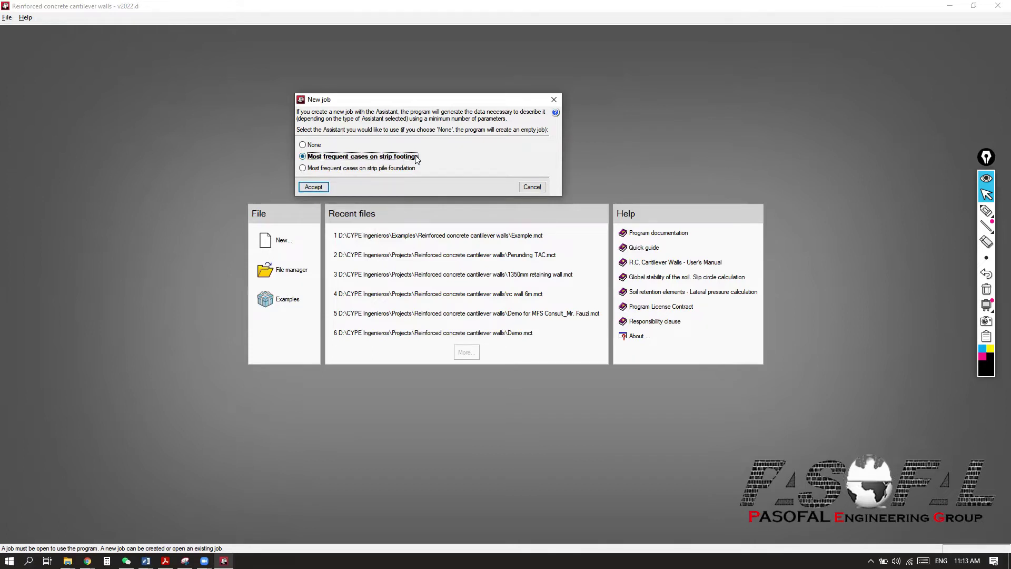
{"action": "left_click", "coordinate": [986, 211]}
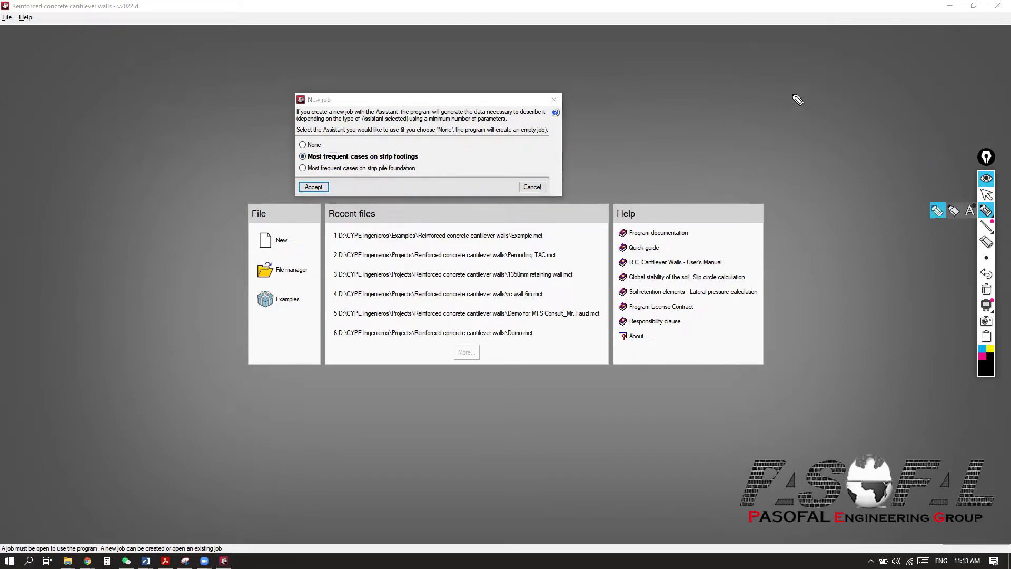
{"action": "left_click_drag", "start_coordinate": [796, 99], "coordinate": [803, 230]}
{"action": "mouse_move", "coordinate": [790, 94]}
{"action": "left_mouse_down"}
{"action": "mouse_move", "coordinate": [819, 137]}
{"action": "mouse_move", "coordinate": [823, 227]}
{"action": "mouse_move", "coordinate": [908, 223]}
{"action": "mouse_move", "coordinate": [907, 235]}
{"action": "mouse_move", "coordinate": [787, 240]}
{"action": "mouse_move", "coordinate": [781, 231]}
{"action": "mouse_move", "coordinate": [804, 228]}
{"action": "left_mouse_up"}
{"action": "mouse_move", "coordinate": [768, 266]}
{"action": "left_mouse_down"}
{"action": "mouse_move", "coordinate": [795, 261]}
{"action": "mouse_move", "coordinate": [786, 264]}
{"action": "mouse_move", "coordinate": [789, 297]}
{"action": "mouse_move", "coordinate": [802, 271]}
{"action": "mouse_move", "coordinate": [822, 272]}
{"action": "mouse_move", "coordinate": [842, 288]}
{"action": "left_mouse_up"}
{"action": "mouse_move", "coordinate": [893, 245]}
{"action": "left_mouse_down"}
{"action": "mouse_move", "coordinate": [893, 268]}
{"action": "mouse_move", "coordinate": [906, 270]}
{"action": "left_mouse_up"}
{"action": "mouse_move", "coordinate": [893, 258]}
{"action": "left_mouse_down"}
{"action": "mouse_move", "coordinate": [923, 260]}
{"action": "mouse_move", "coordinate": [926, 275]}
{"action": "mouse_move", "coordinate": [942, 257]}
{"action": "mouse_move", "coordinate": [934, 247]}
{"action": "mouse_move", "coordinate": [959, 266]}
{"action": "left_mouse_up"}
{"action": "left_click_drag", "start_coordinate": [967, 227], "coordinate": [968, 261]}
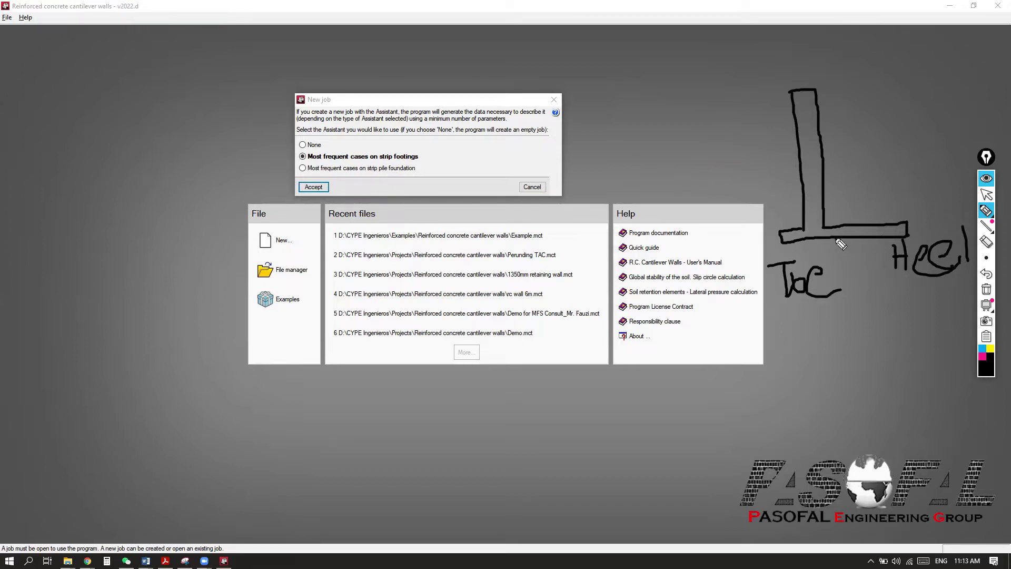
{"action": "mouse_move", "coordinate": [841, 243]}
{"action": "left_mouse_down"}
{"action": "mouse_move", "coordinate": [836, 311]}
{"action": "mouse_move", "coordinate": [845, 312]}
{"action": "mouse_move", "coordinate": [851, 244]}
{"action": "left_mouse_up"}
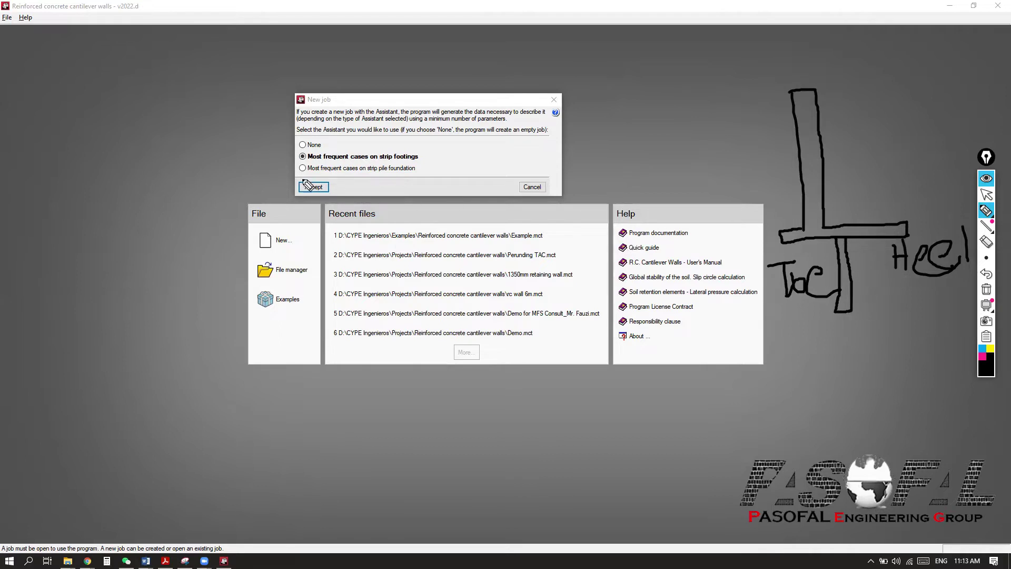
{"action": "mouse_move", "coordinate": [415, 166]}
{"action": "left_mouse_down"}
{"action": "mouse_move", "coordinate": [455, 152]}
{"action": "mouse_move", "coordinate": [424, 159]}
{"action": "mouse_move", "coordinate": [437, 140]}
{"action": "left_mouse_up"}
{"action": "mouse_move", "coordinate": [986, 311]}
{"action": "left_click", "coordinate": [986, 289]}
{"action": "left_click", "coordinate": [987, 194]}
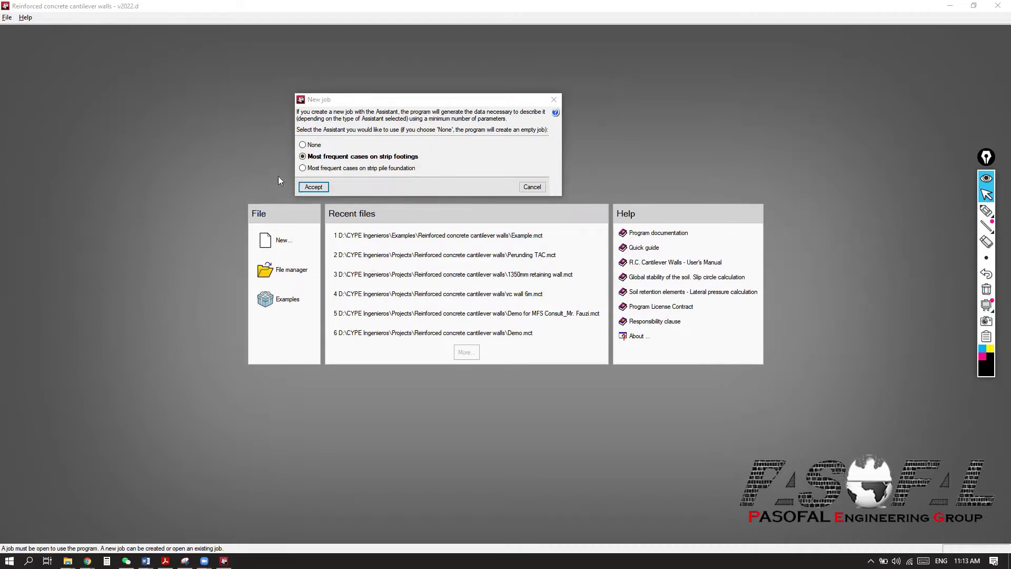
Step: Start the strip footings assistant and set the wall height to 4 m
{"action": "left_click", "coordinate": [312, 186]}
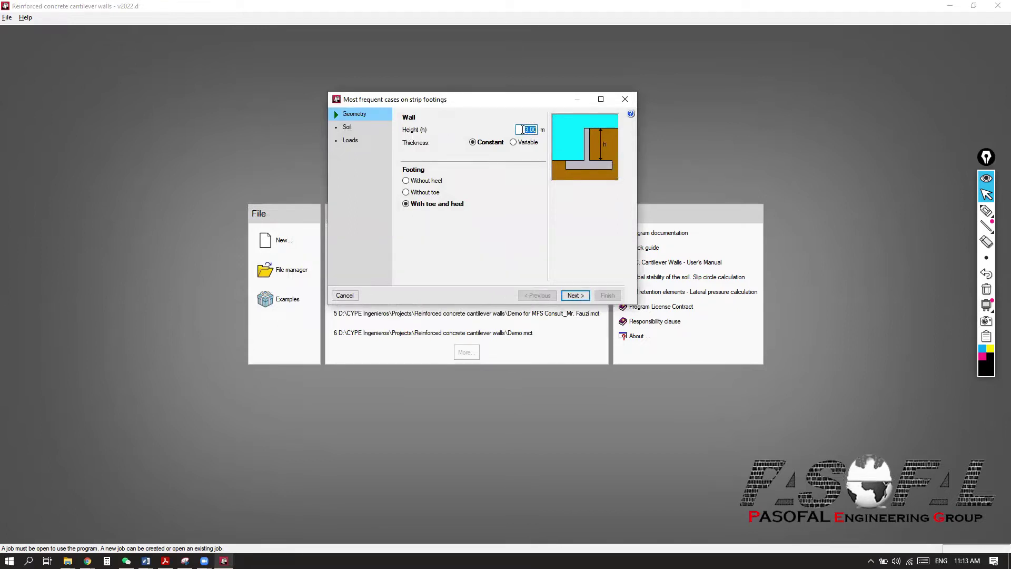
{"action": "type", "text": "4"}
Step: Try variable wall thickness with the Without level and Infill alignments, and return to constant thickness
{"action": "left_click", "coordinate": [513, 142]}
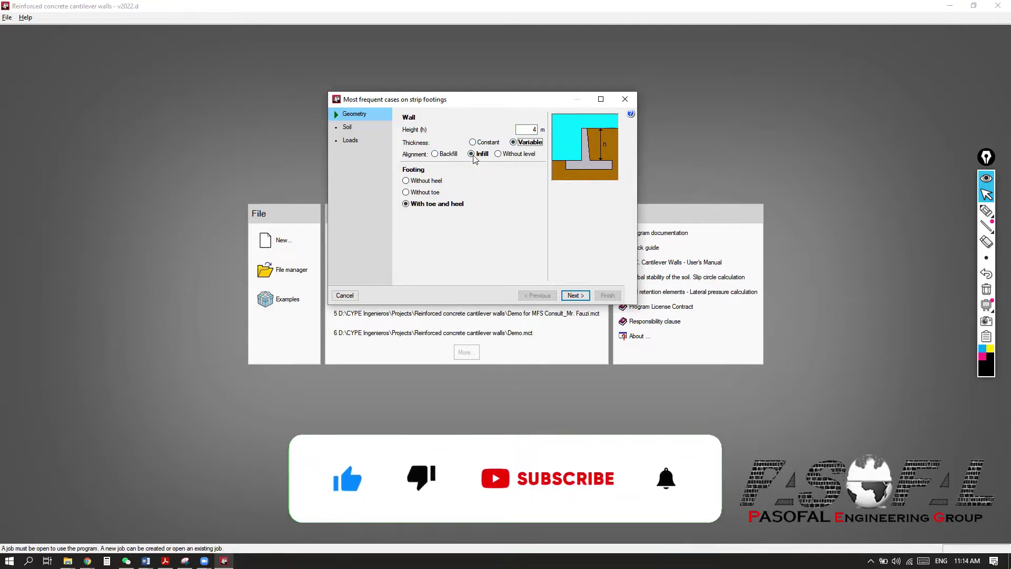
{"action": "left_click", "coordinate": [511, 155]}
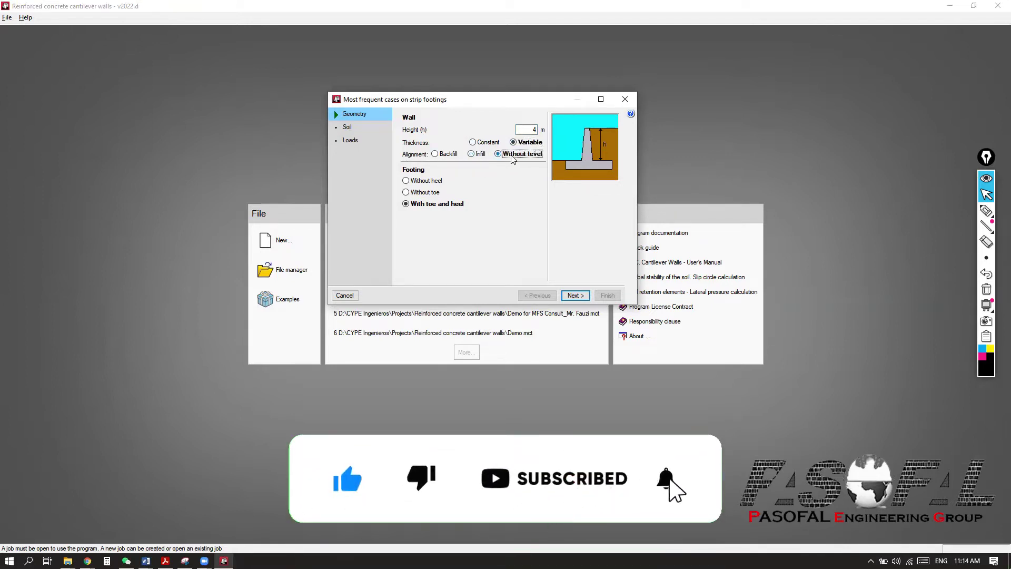
{"action": "left_click", "coordinate": [471, 154]}
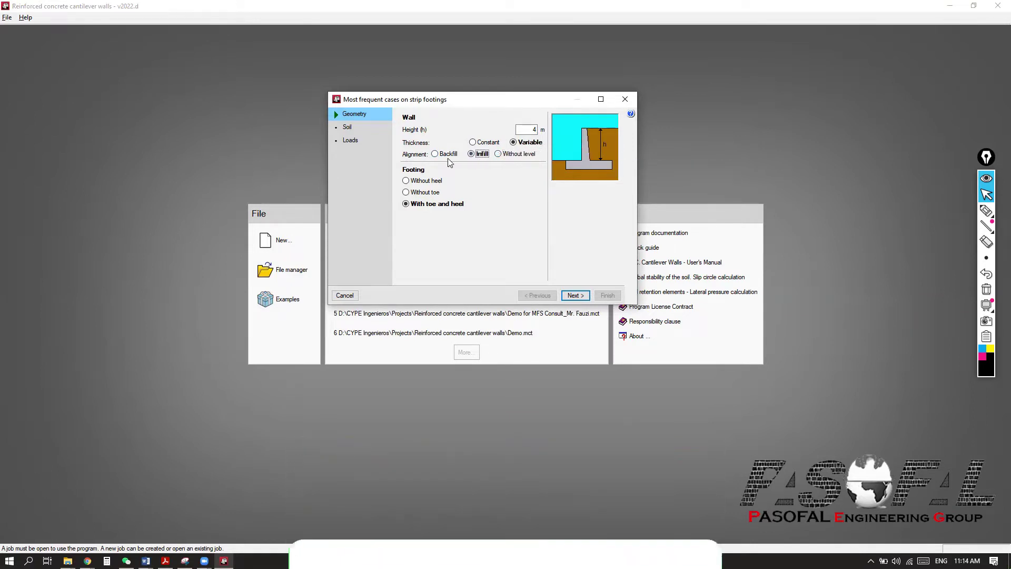
{"action": "left_click", "coordinate": [513, 154]}
{"action": "left_click", "coordinate": [483, 142]}
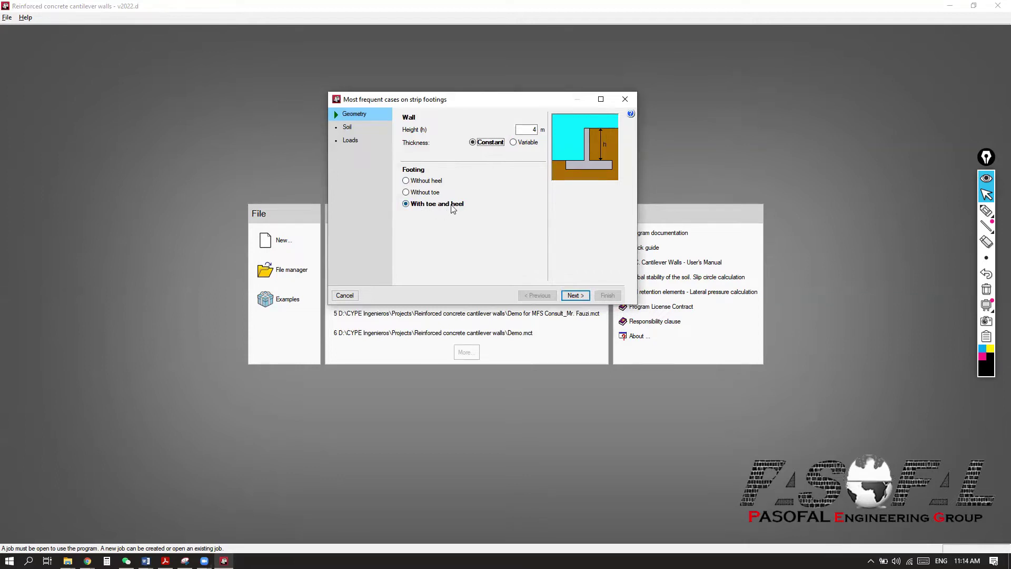
Step: Keep the footing With toe and heel after trying Without toe and Without heel, and continue to the soil data
{"action": "left_click", "coordinate": [421, 192]}
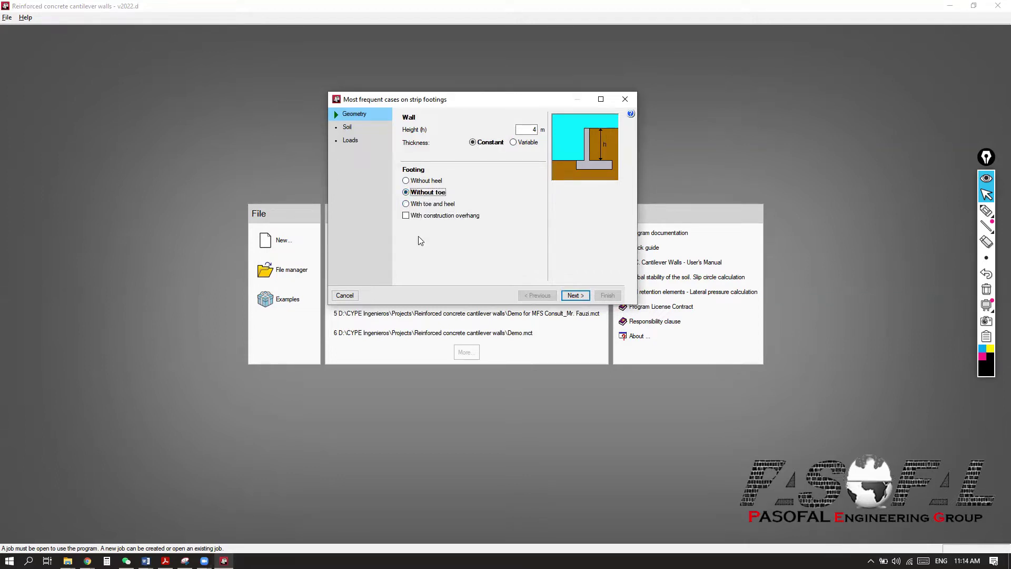
{"action": "left_click", "coordinate": [407, 182]}
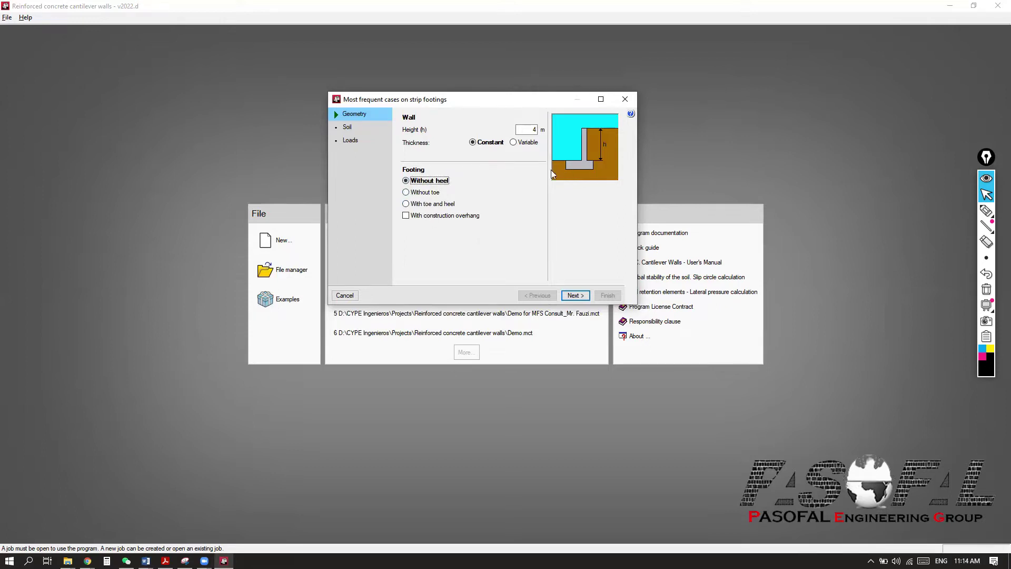
{"action": "left_click", "coordinate": [407, 204]}
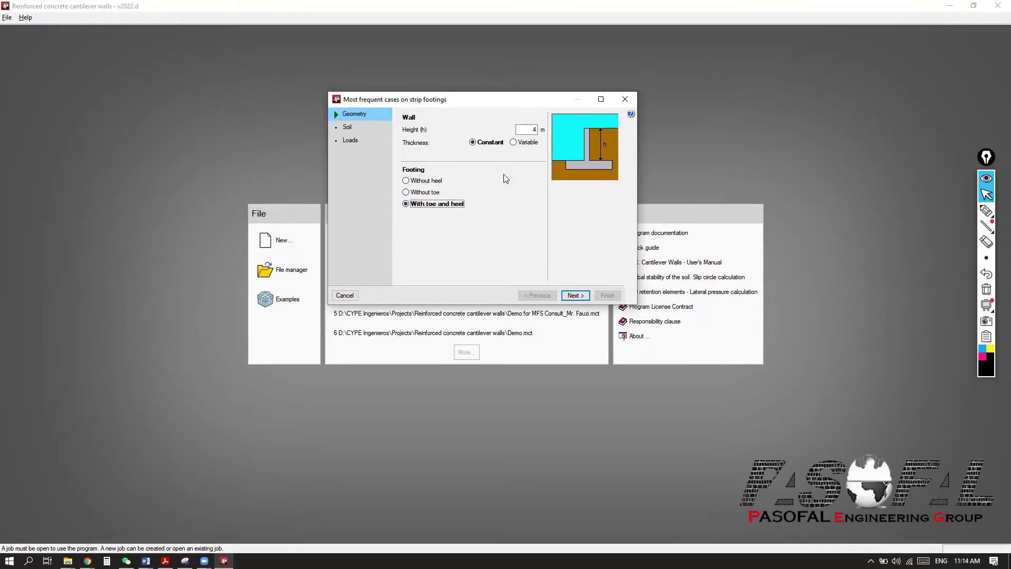
{"action": "left_click", "coordinate": [575, 296]}
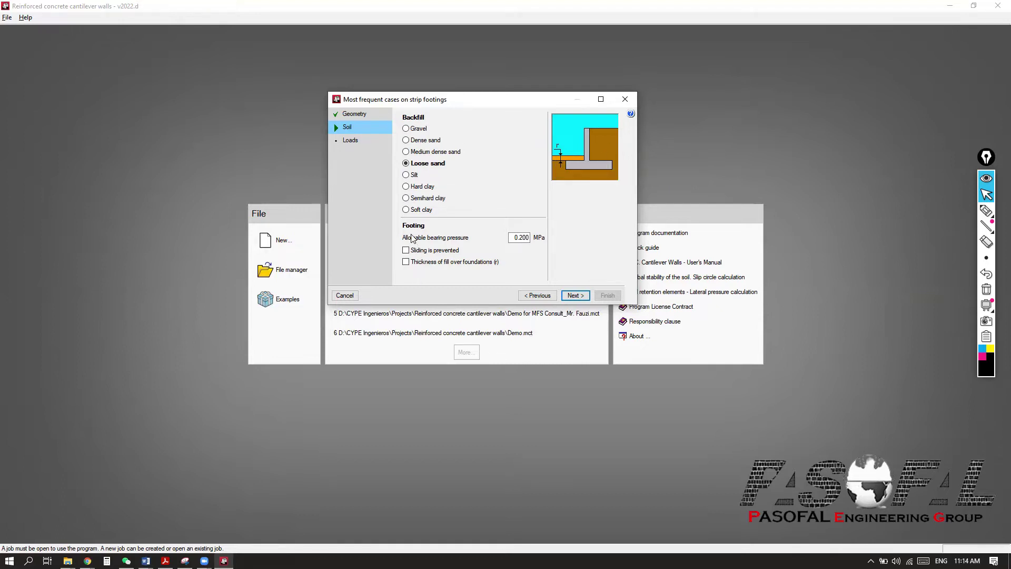
Step: Try the Medium dense sand, Dense sand, Gravel and Hard clay backfills, and return to Loose sand
{"action": "left_click", "coordinate": [407, 152]}
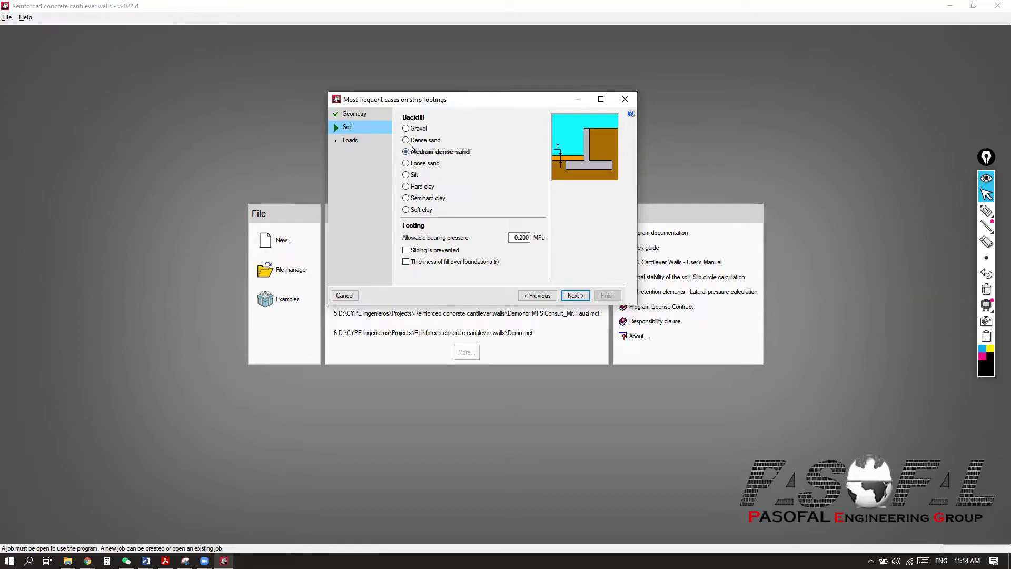
{"action": "left_click", "coordinate": [405, 141]}
{"action": "left_click", "coordinate": [405, 129]}
{"action": "left_click", "coordinate": [405, 140]}
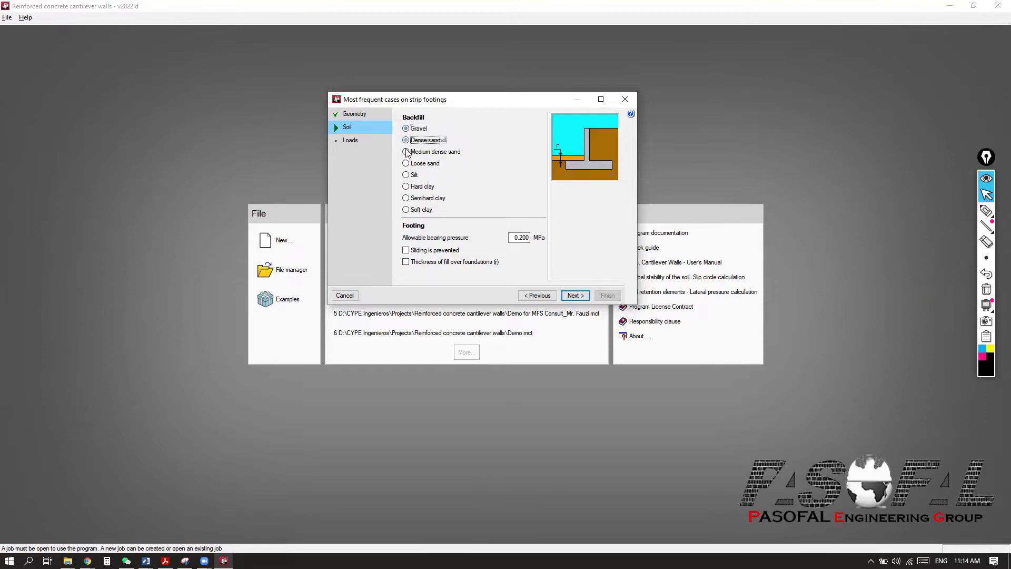
{"action": "left_click", "coordinate": [406, 152]}
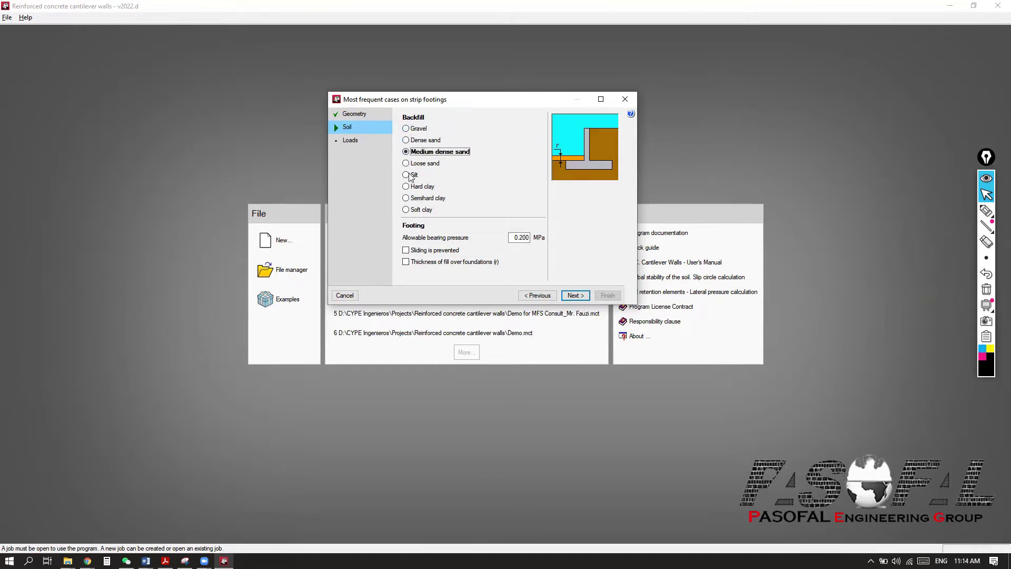
{"action": "key", "text": "Down"}
{"action": "key", "text": "Down"}
{"action": "left_click", "coordinate": [440, 187]}
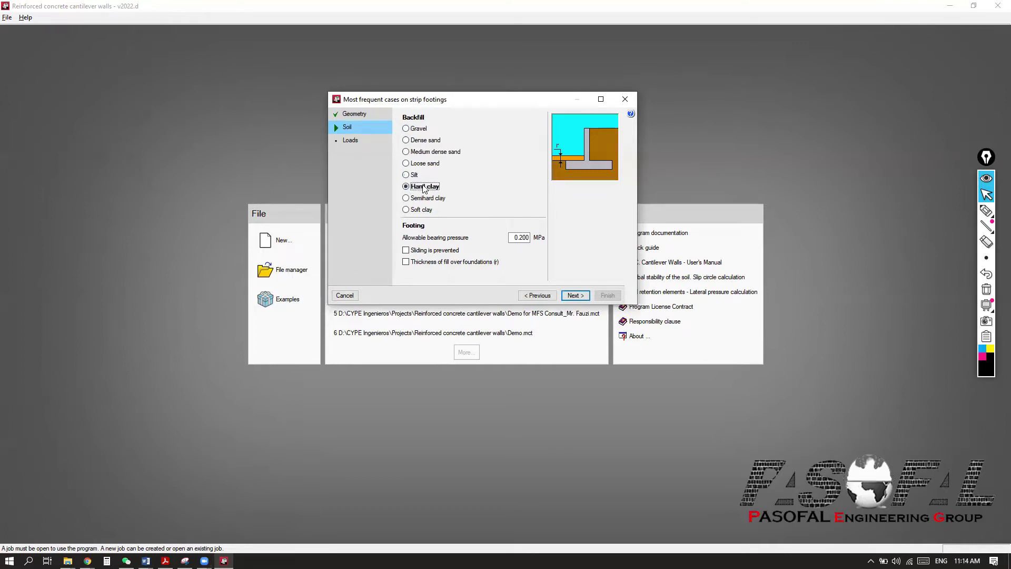
{"action": "left_click", "coordinate": [412, 164]}
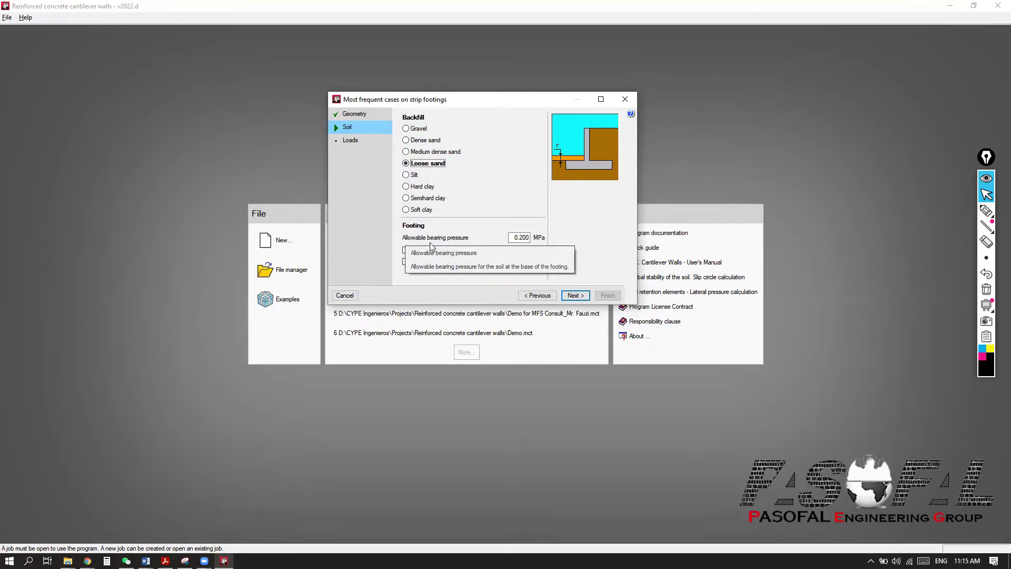
Step: Keep the allowable bearing pressure at 0.200 MPa, include the thickness of fill over foundations without preventing sliding, and continue to the loads
{"action": "left_click", "coordinate": [513, 236]}
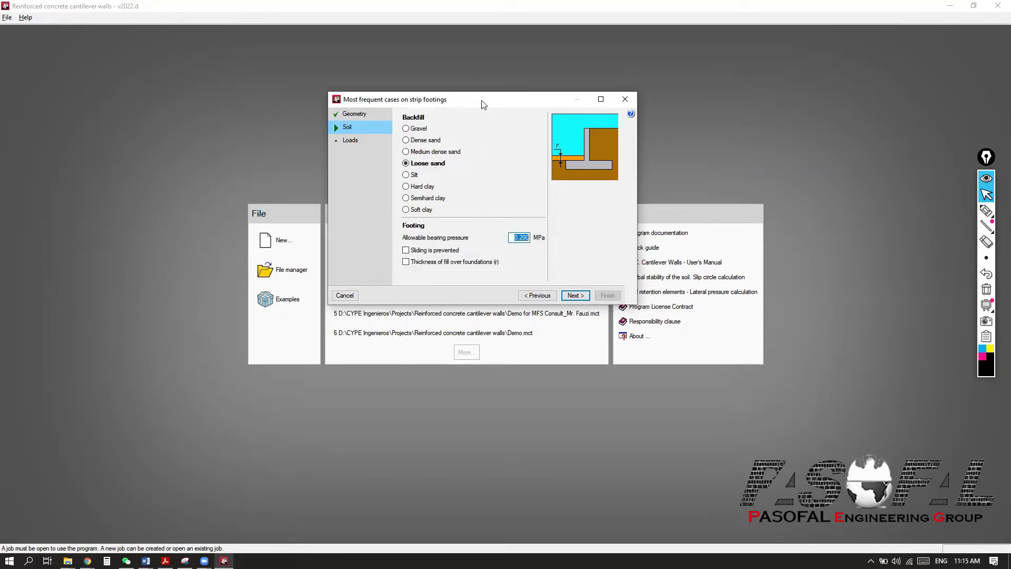
{"action": "left_click_drag", "start_coordinate": [487, 102], "coordinate": [489, 92]}
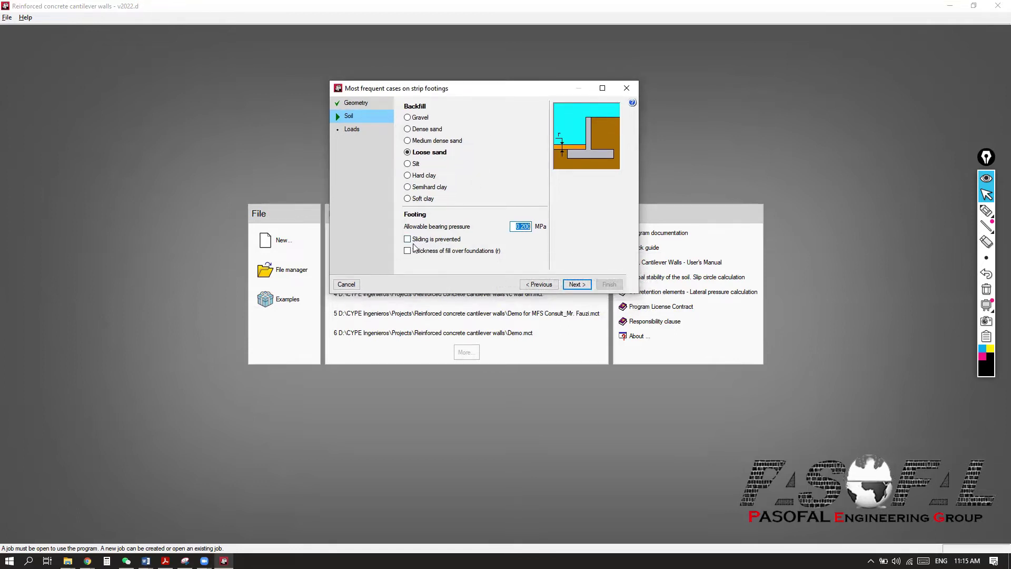
{"action": "mouse_move", "coordinate": [410, 245]}
{"action": "left_click", "coordinate": [408, 240]}
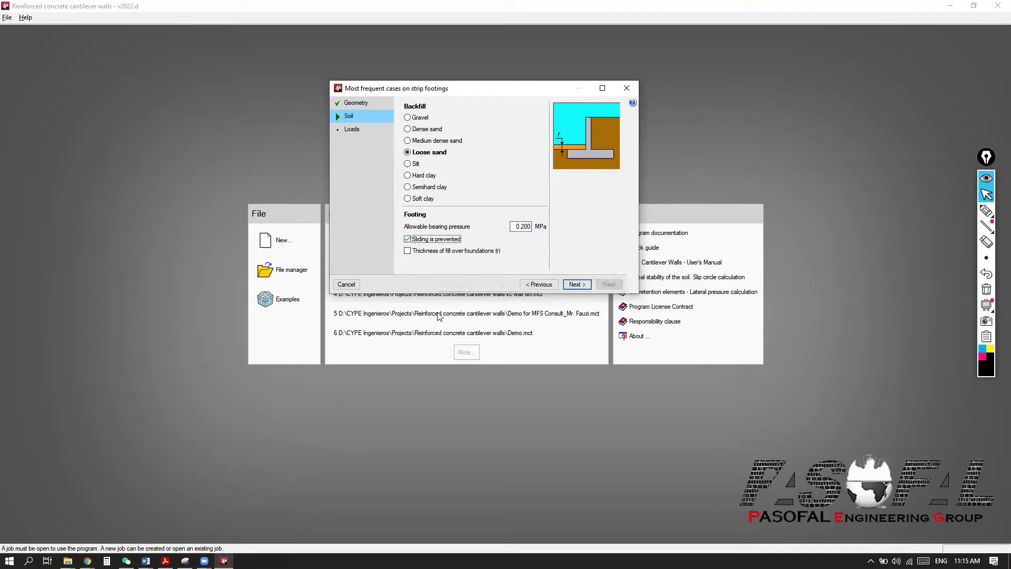
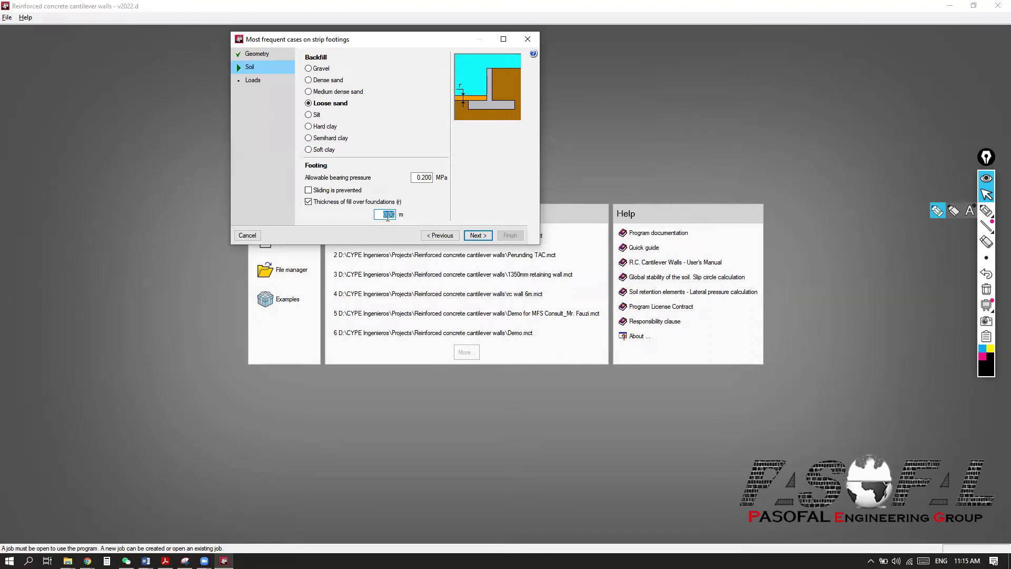
{"action": "left_click", "coordinate": [482, 237]}
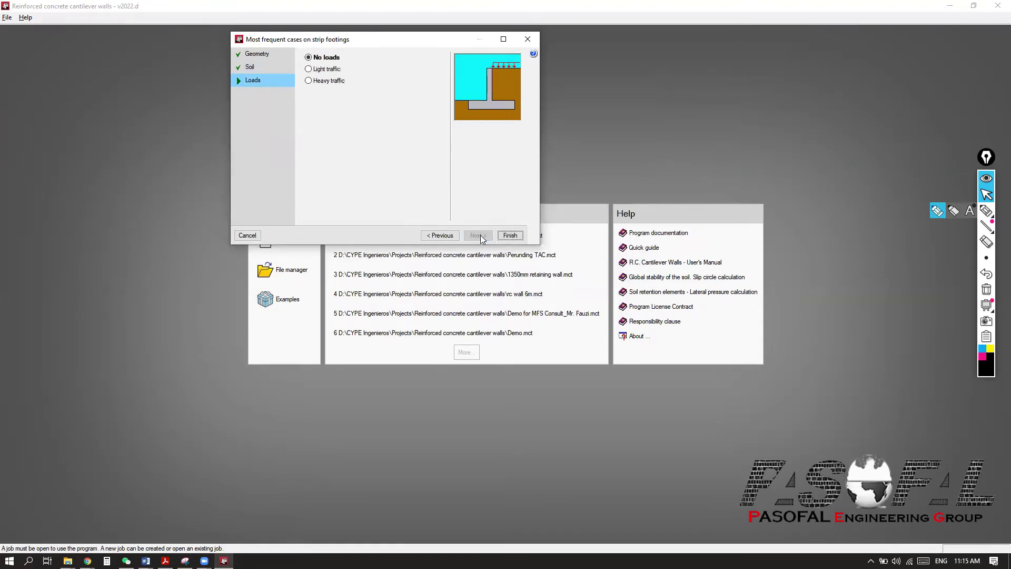
Step: Keep No loads after trying Light traffic and Heavy traffic, and finish the assistant
{"action": "left_click", "coordinate": [320, 72]}
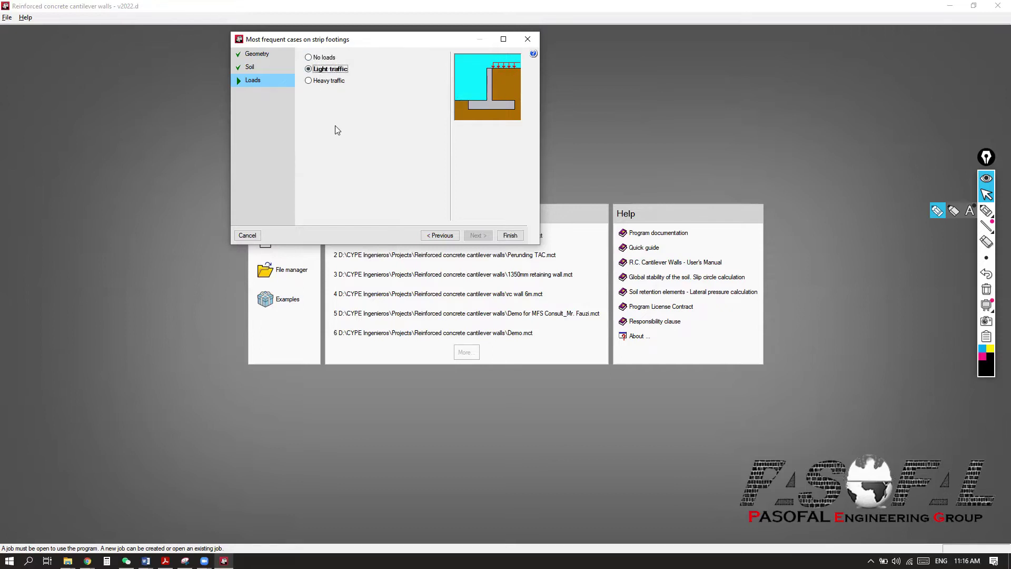
{"action": "left_click", "coordinate": [327, 82]}
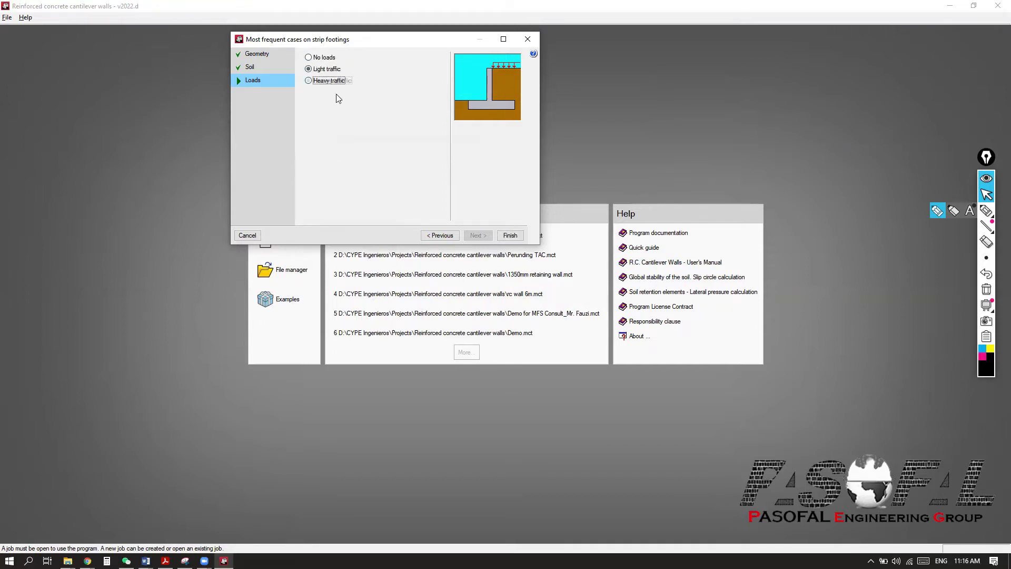
{"action": "left_click", "coordinate": [322, 59]}
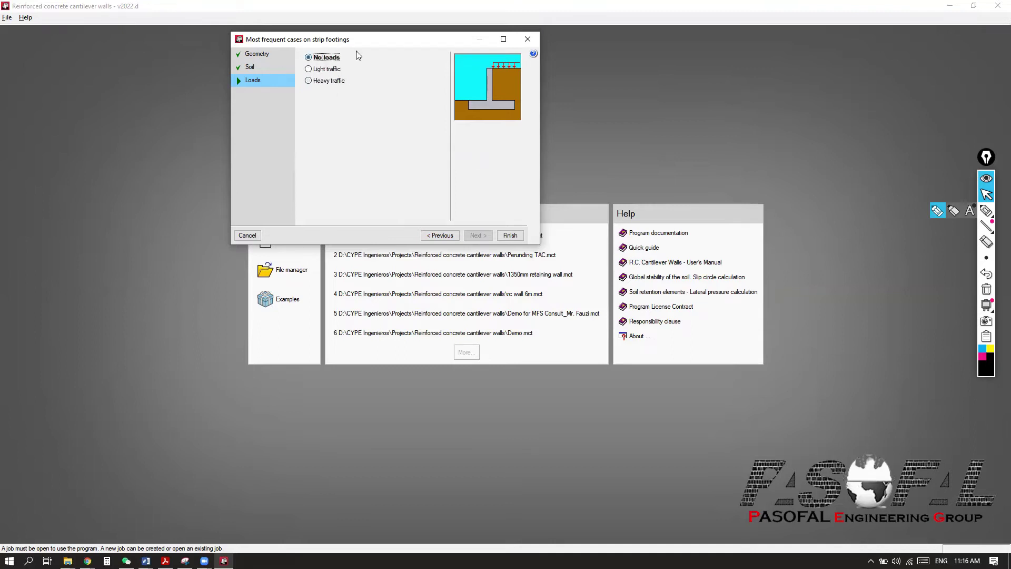
{"action": "left_click", "coordinate": [510, 234]}
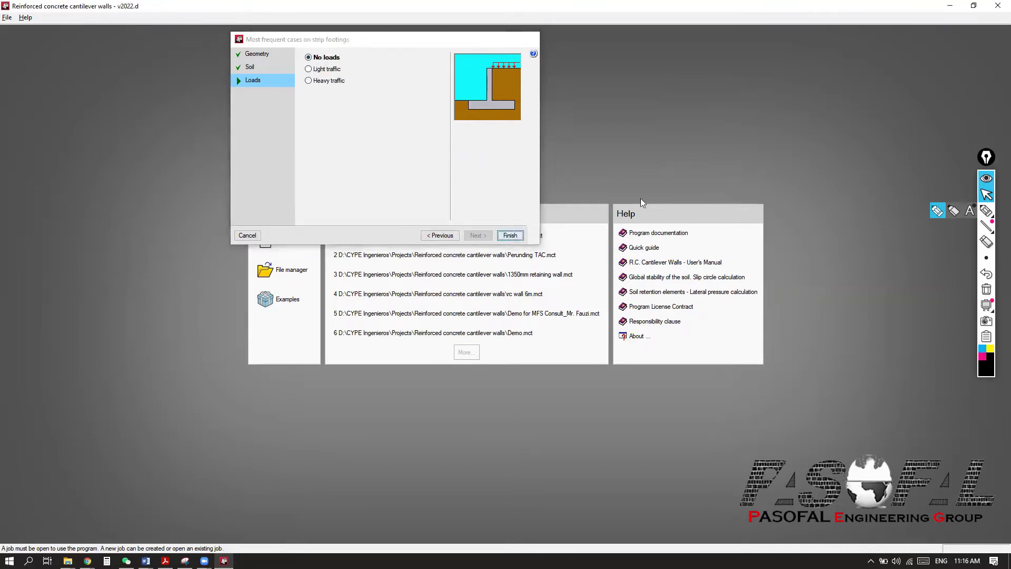
Step: Review the summary of the assistant's soil and load data and accept it to generate the wall job
{"action": "scroll", "coordinate": [304, 262], "scroll_direction": "down", "scroll_amount": 10}
{"action": "scroll", "coordinate": [176, 428], "scroll_direction": "up", "scroll_amount": 3}
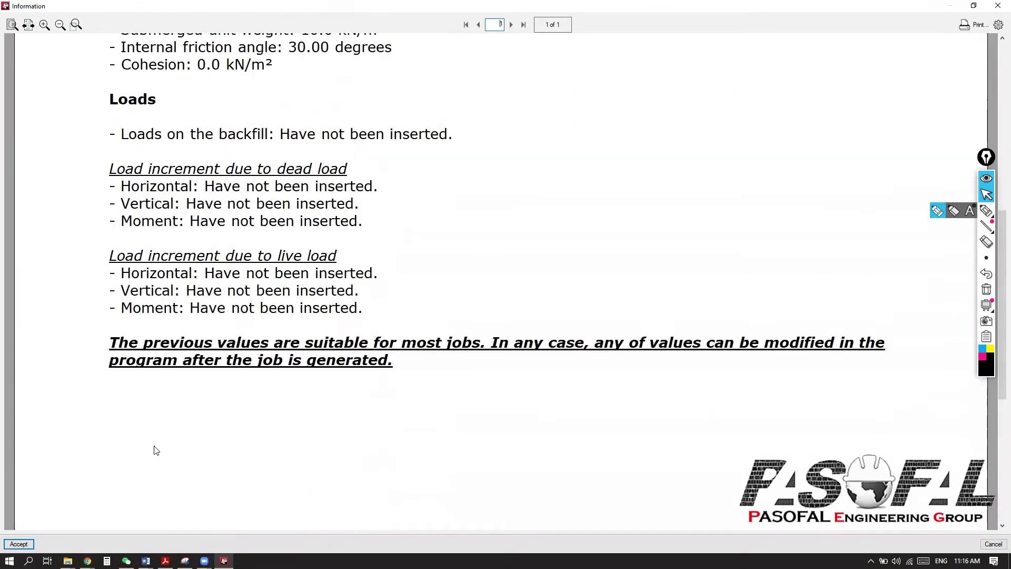
{"action": "left_click", "coordinate": [18, 544]}
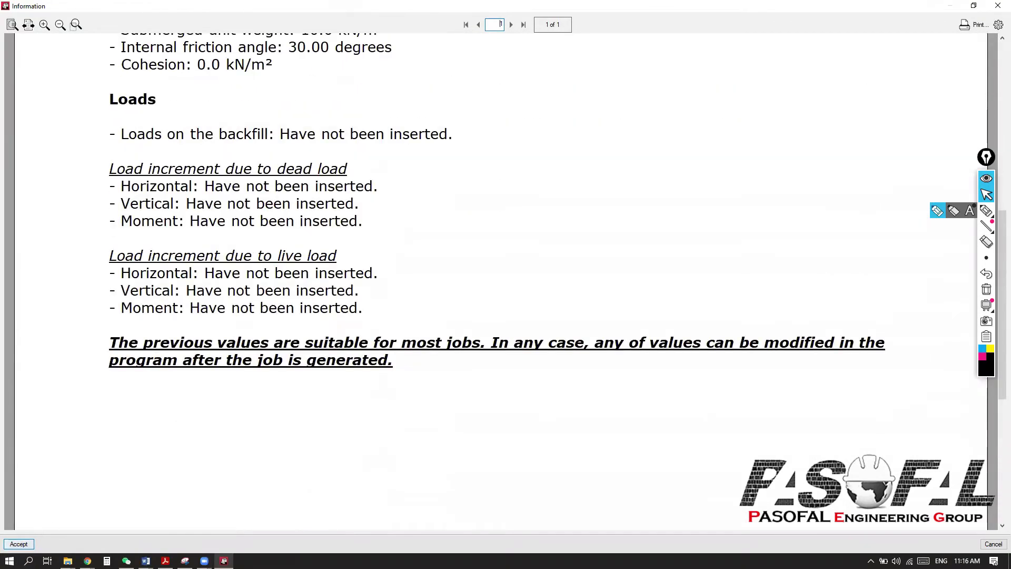
{"action": "left_click", "coordinate": [19, 544]}
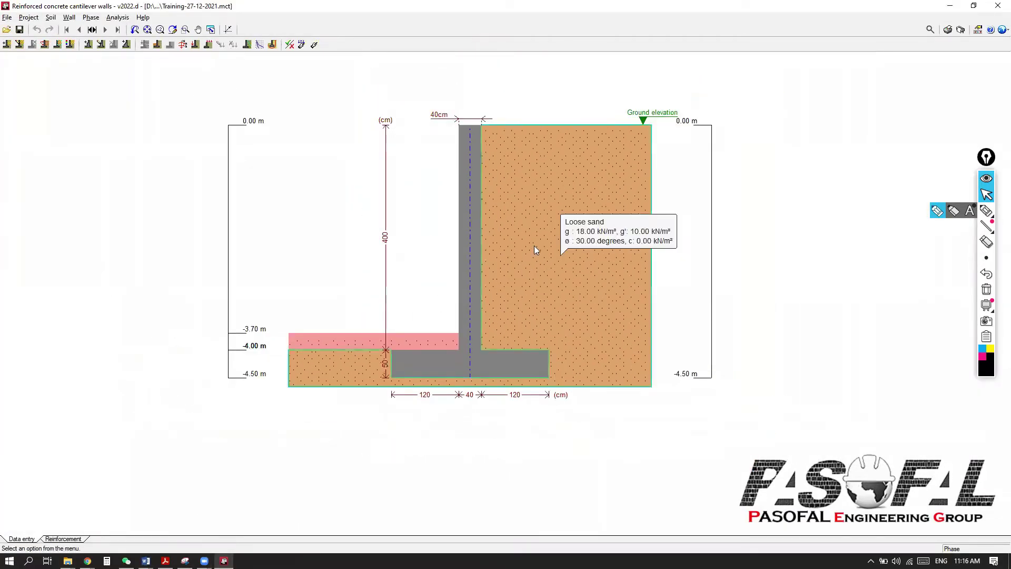
Step: Add a uniform surface load of 10.00 kN/m² on the backfill
{"action": "left_click", "coordinate": [90, 21]}
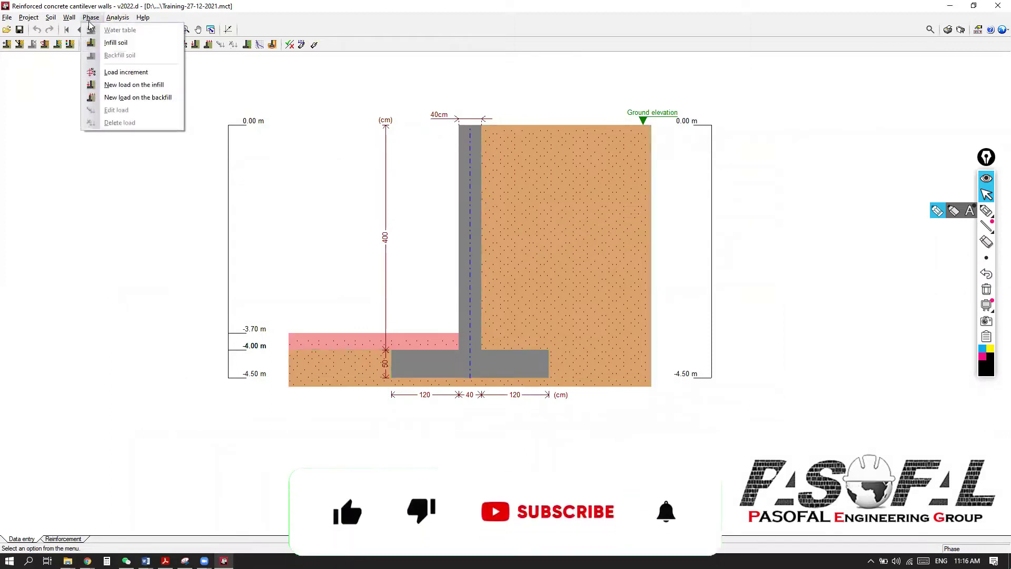
{"action": "left_click", "coordinate": [145, 99]}
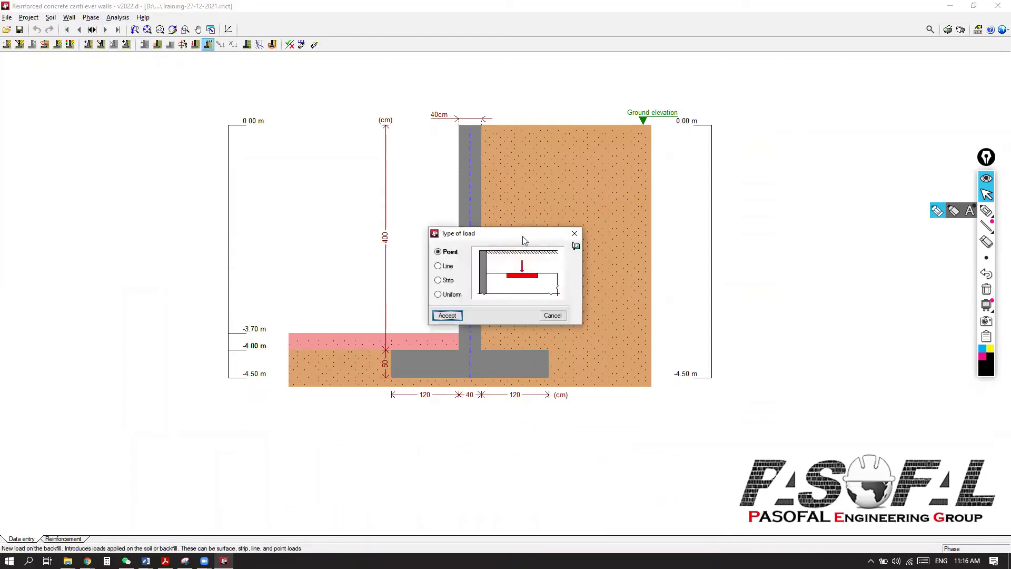
{"action": "left_click_drag", "start_coordinate": [531, 238], "coordinate": [581, 132]}
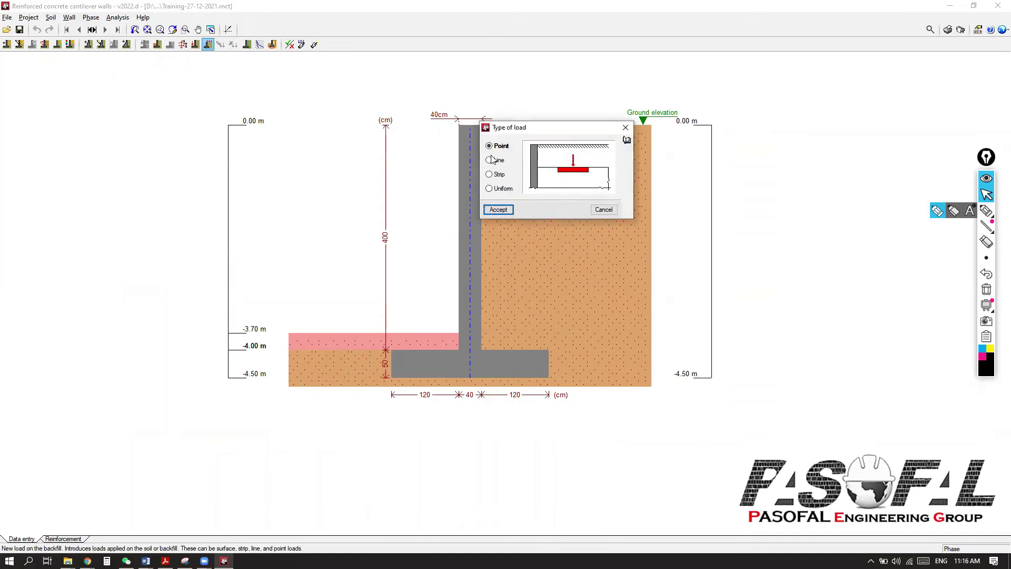
{"action": "left_click", "coordinate": [503, 190]}
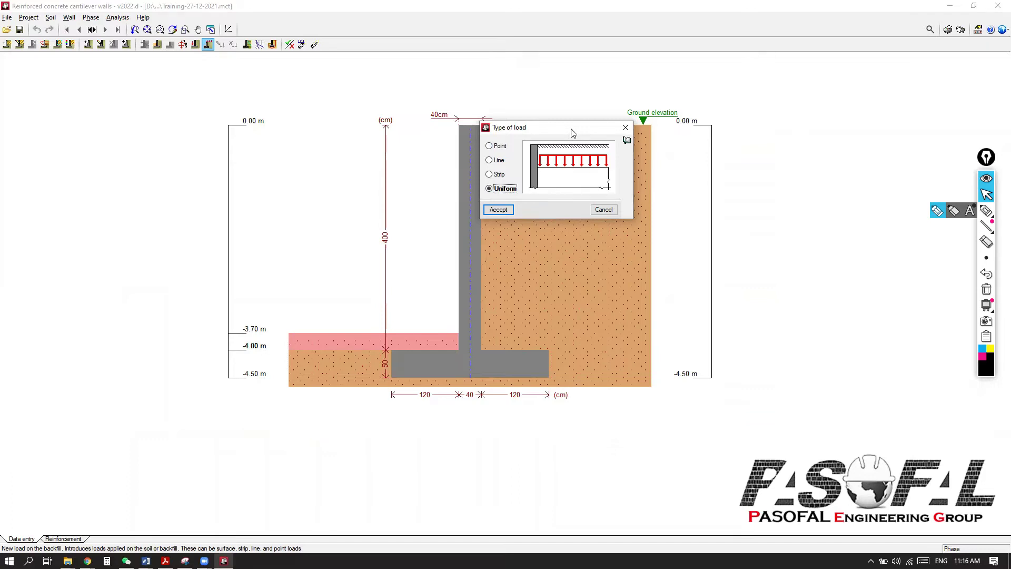
{"action": "left_click_drag", "start_coordinate": [572, 132], "coordinate": [604, 111]}
{"action": "left_click", "coordinate": [530, 189]}
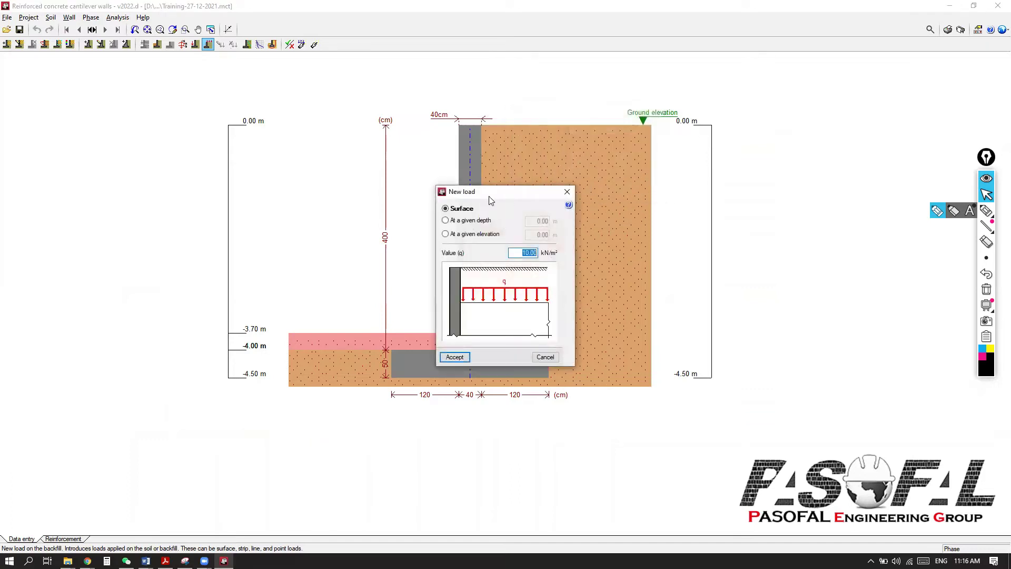
{"action": "left_click_drag", "start_coordinate": [499, 196], "coordinate": [548, 138]}
{"action": "left_click", "coordinate": [573, 195]}
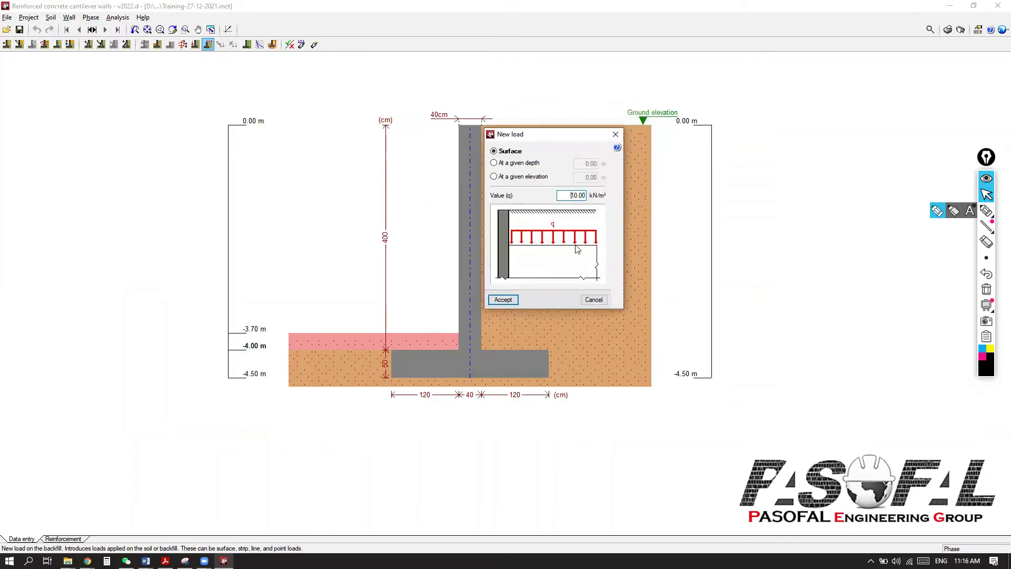
{"action": "left_click", "coordinate": [503, 300]}
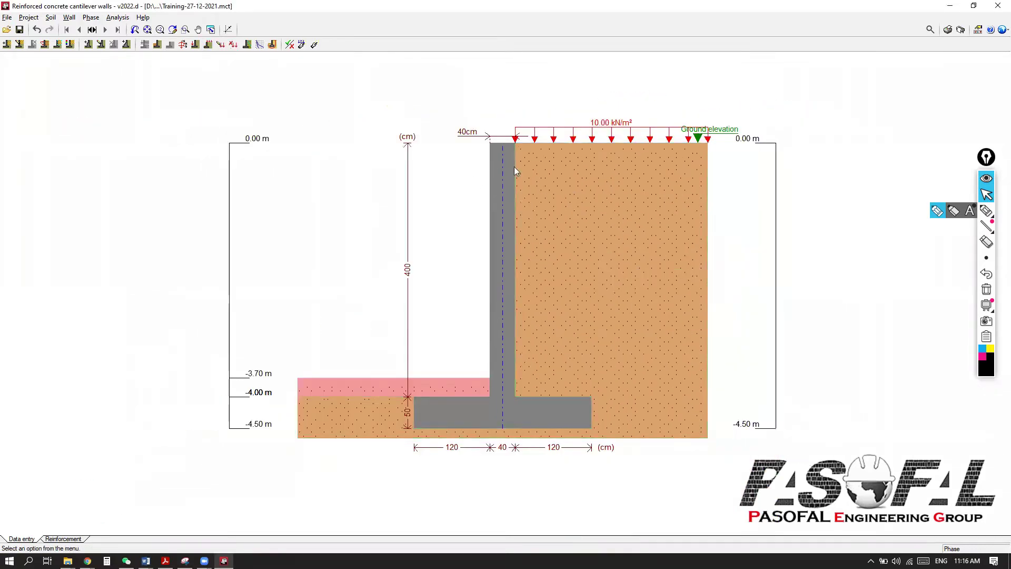
Step: Display the phase results with the axial diagram over the wall section
{"action": "scroll", "coordinate": [348, 245], "scroll_direction": "down", "scroll_amount": 2}
{"action": "scroll", "coordinate": [628, 261], "scroll_direction": "up", "scroll_amount": 1}
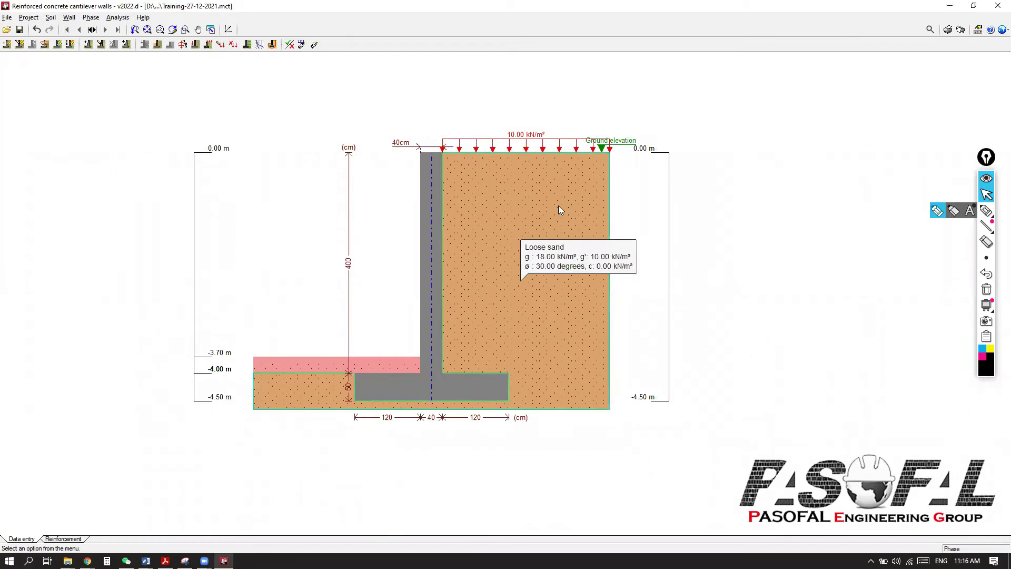
{"action": "scroll", "coordinate": [625, 232], "scroll_direction": "down", "scroll_amount": 1}
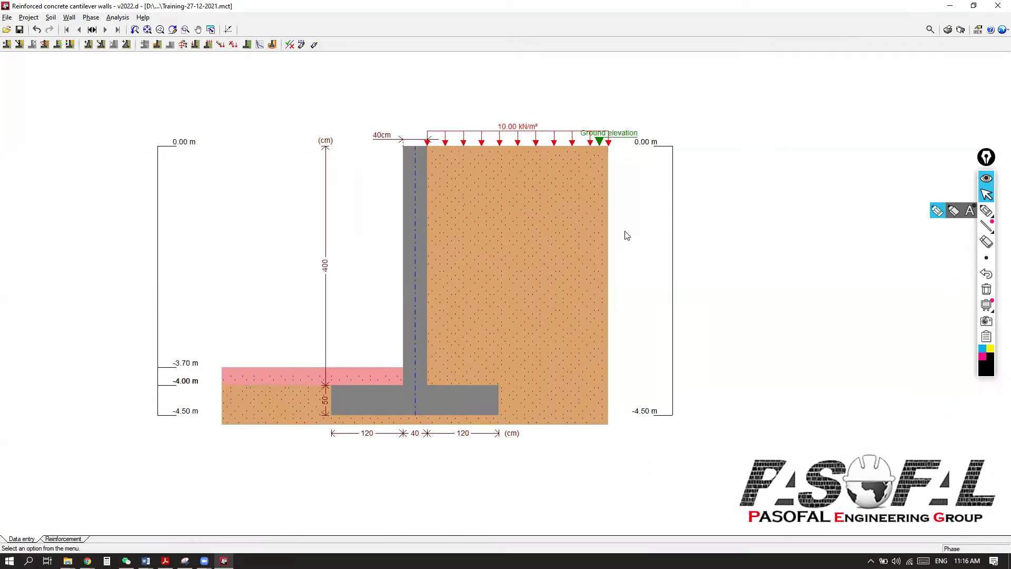
{"action": "left_click", "coordinate": [118, 18]}
{"action": "left_click", "coordinate": [137, 33]}
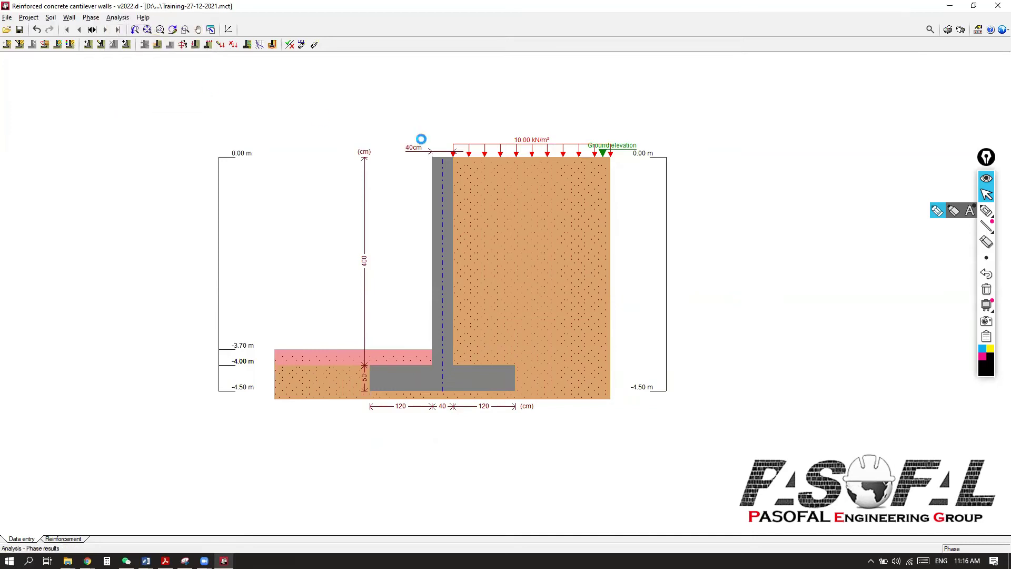
{"action": "scroll", "coordinate": [521, 221], "scroll_direction": "up", "scroll_amount": 2}
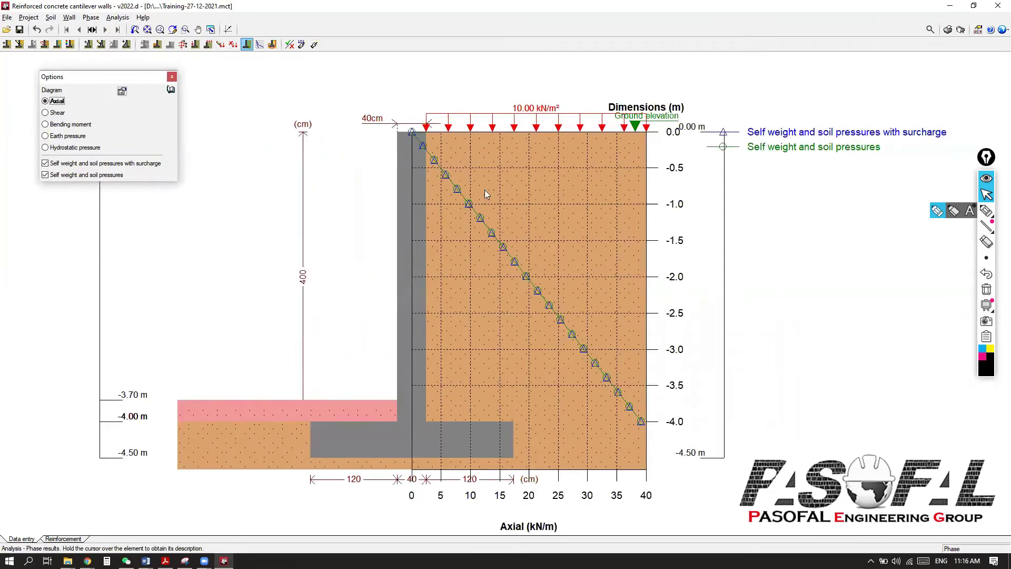
Step: Examine the shear, bending moment, earth pressure, hydrostatic pressure and axial diagrams, and close the diagram options with Earth pressure selected
{"action": "left_click", "coordinate": [57, 113]}
{"action": "left_click", "coordinate": [59, 124]}
{"action": "left_click", "coordinate": [57, 136]}
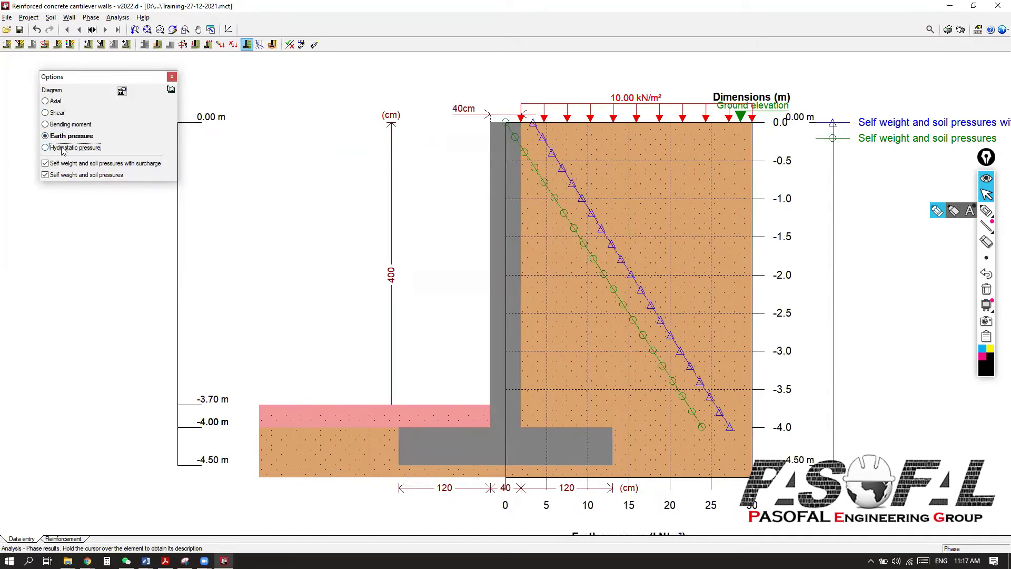
{"action": "left_click", "coordinate": [64, 149]}
{"action": "left_click", "coordinate": [54, 101]}
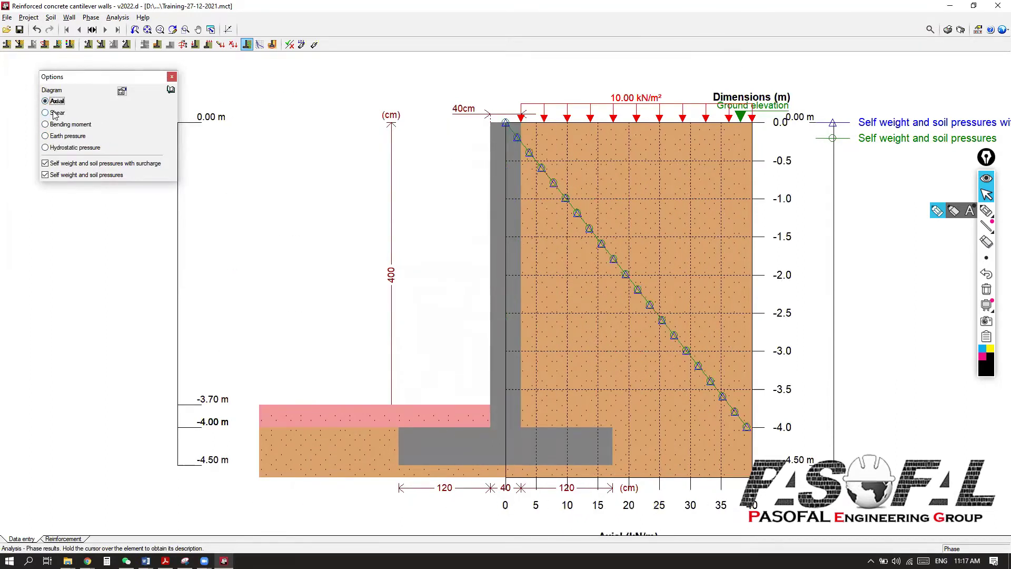
{"action": "left_click", "coordinate": [63, 136]}
{"action": "left_click", "coordinate": [172, 77]}
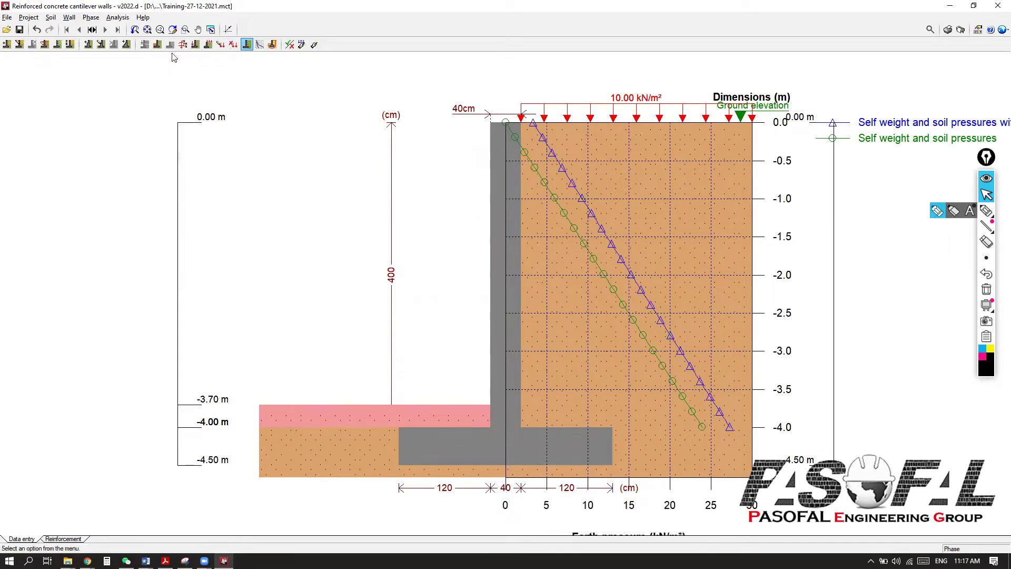
Step: Display the worst case failure plane analysis and check its required safety factor without seismic action in the project options
{"action": "left_click", "coordinate": [125, 17]}
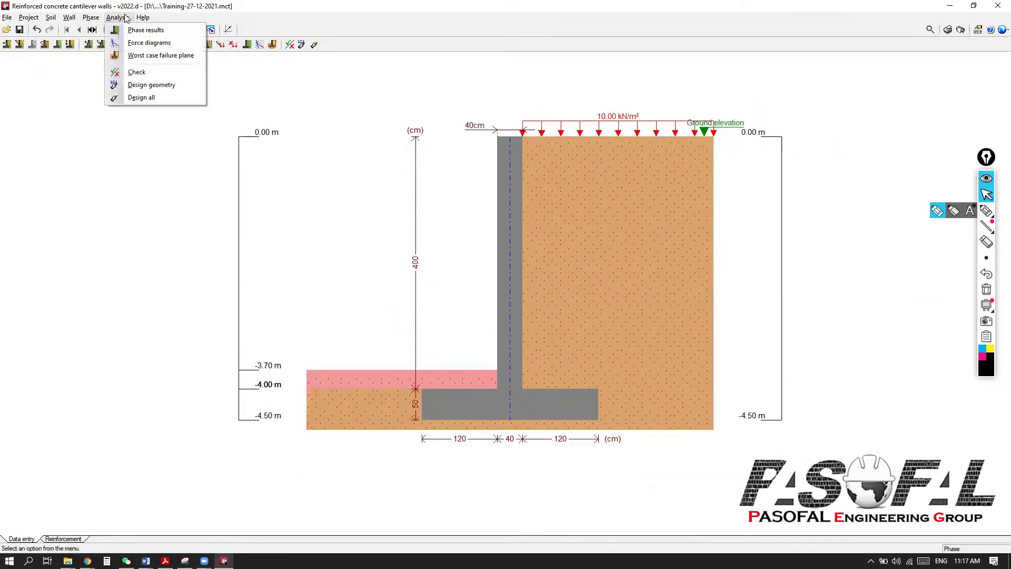
{"action": "left_click", "coordinate": [140, 55]}
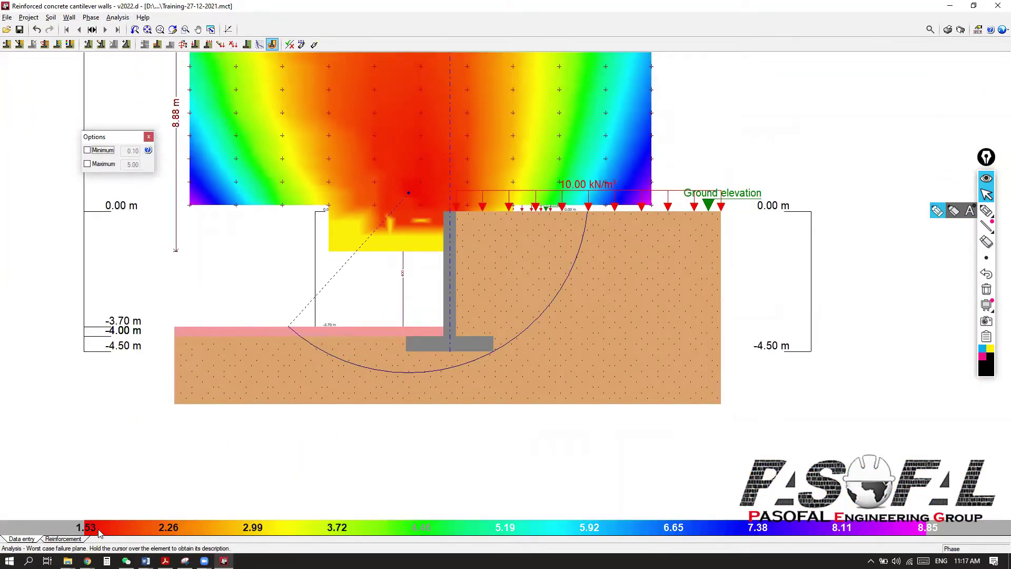
{"action": "left_click", "coordinate": [30, 18]}
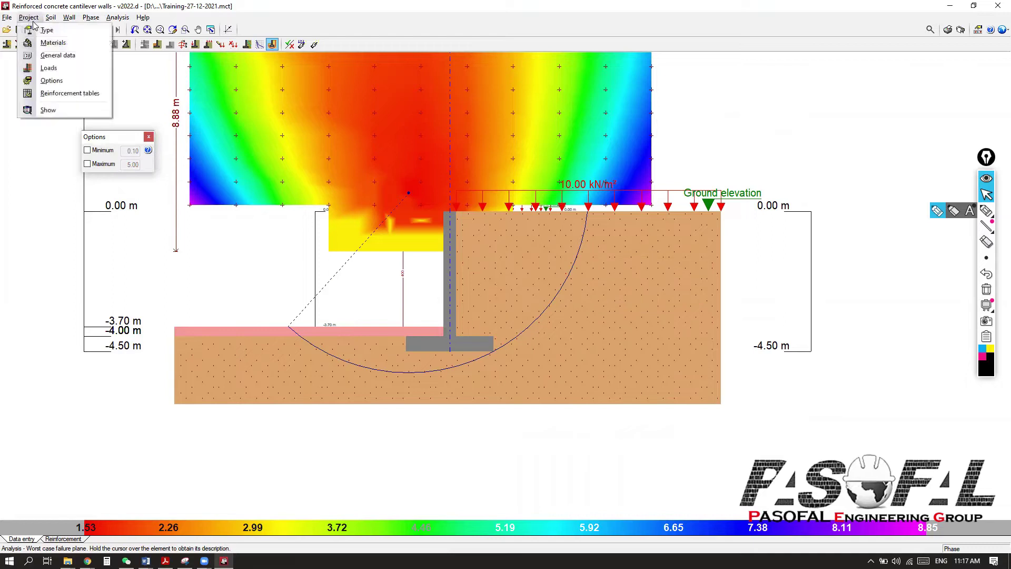
{"action": "left_click", "coordinate": [52, 80]}
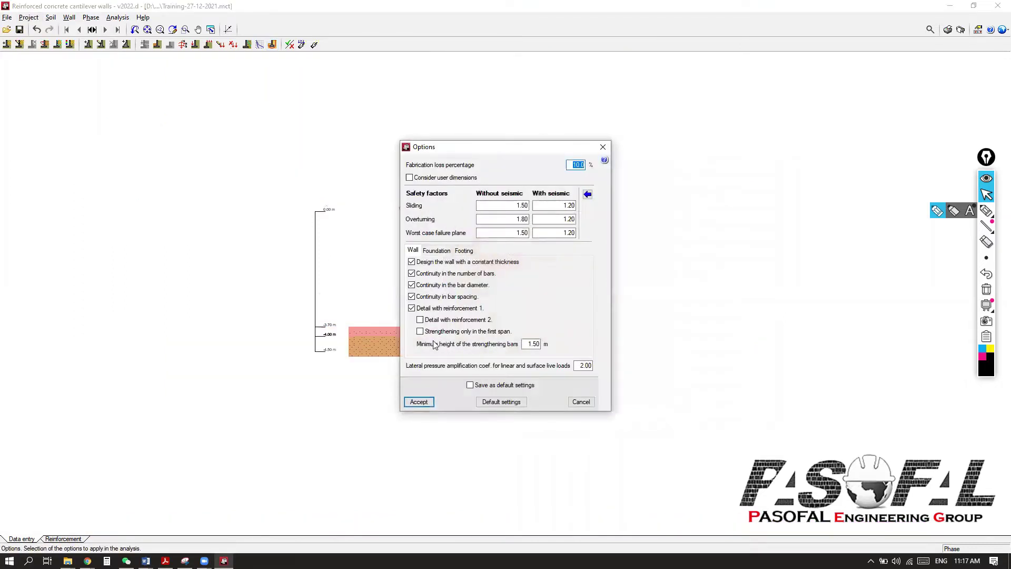
{"action": "double_click", "coordinate": [519, 233]}
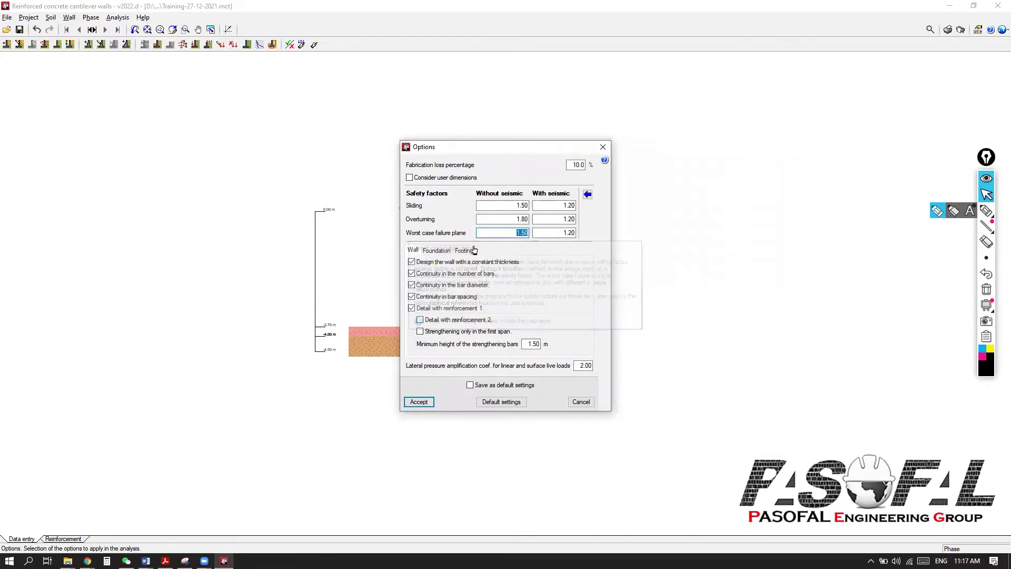
{"action": "left_click", "coordinate": [603, 147]}
Step: Reopen the worst case failure plane results and examine the slip circle and safety factor contours around the wall
{"action": "left_click", "coordinate": [125, 20]}
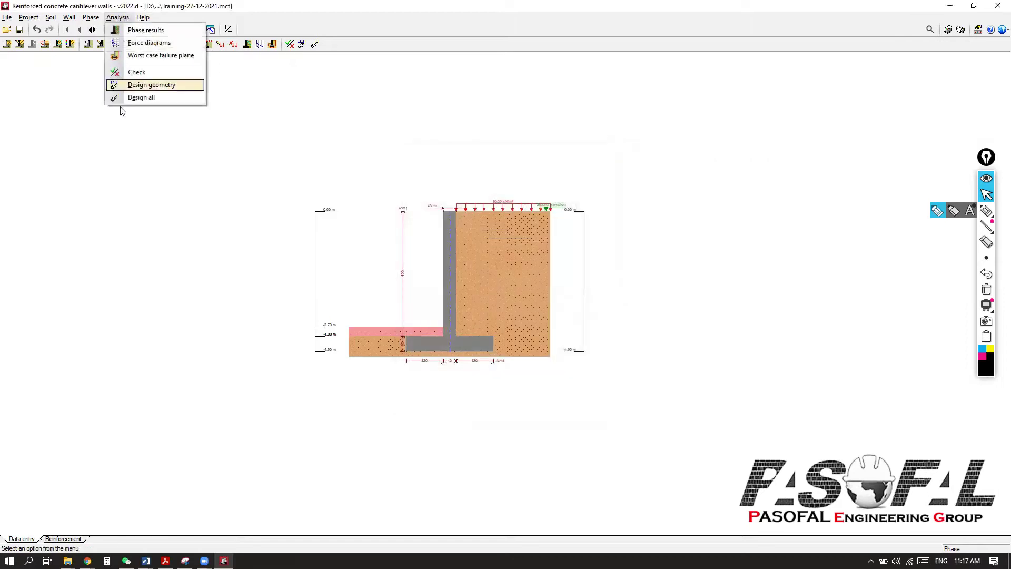
{"action": "left_click", "coordinate": [129, 56]}
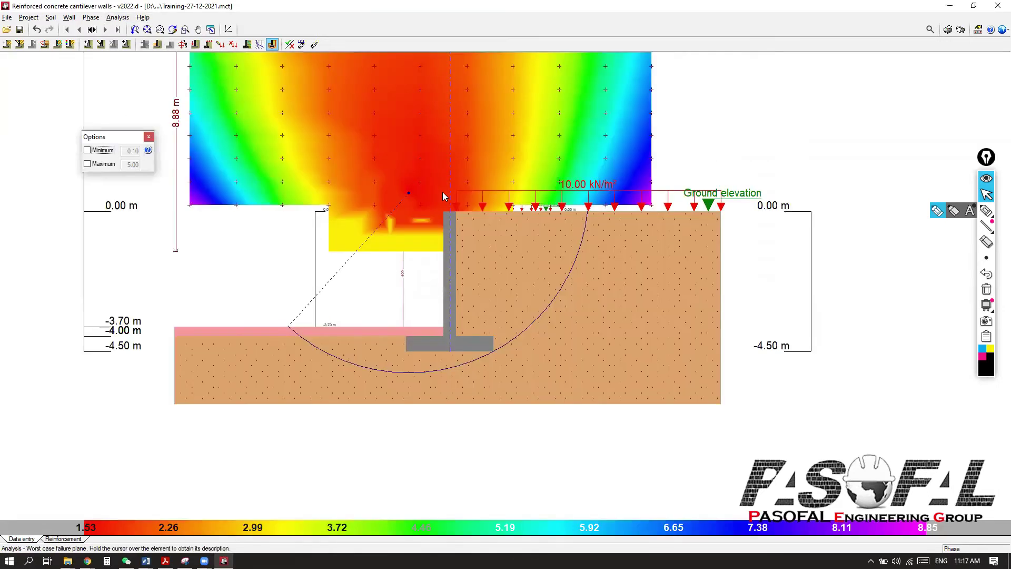
{"action": "scroll", "coordinate": [489, 217], "scroll_direction": "up", "scroll_amount": 1}
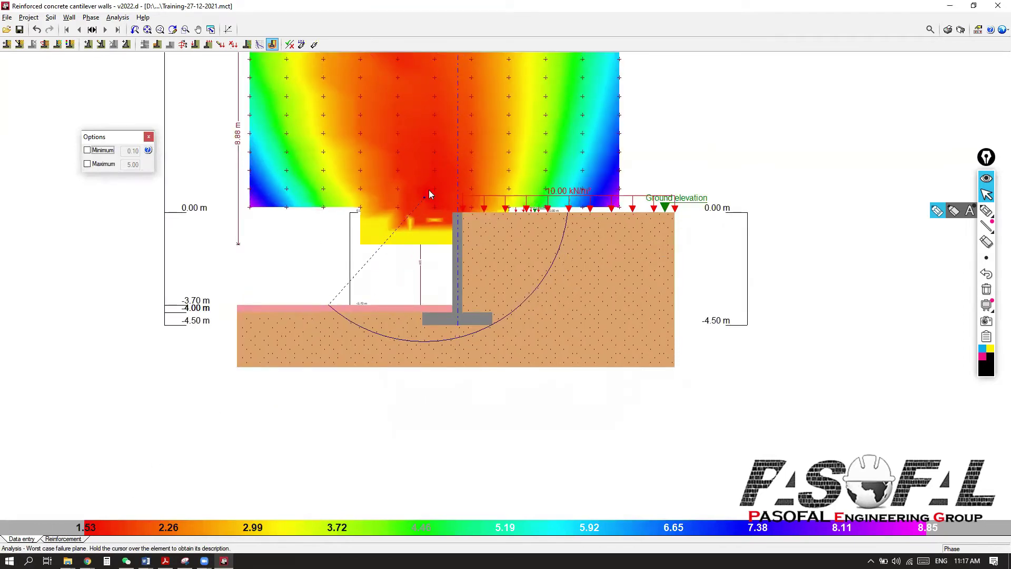
{"action": "scroll", "coordinate": [507, 209], "scroll_direction": "up", "scroll_amount": 1}
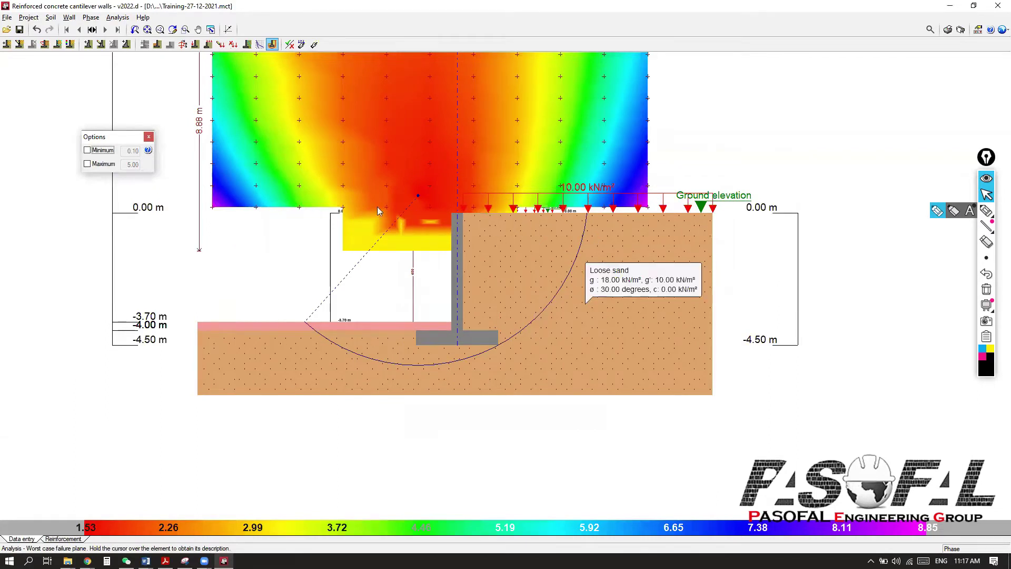
{"action": "scroll", "coordinate": [524, 230], "scroll_direction": "up", "scroll_amount": 1}
{"action": "scroll", "coordinate": [532, 224], "scroll_direction": "down", "scroll_amount": 1}
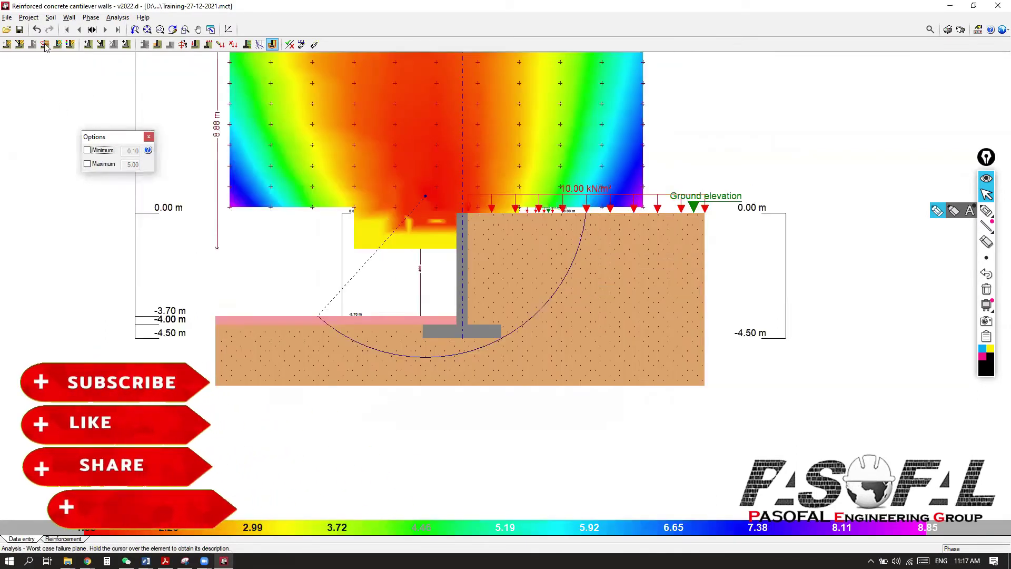
Step: Review the force diagrams for shear, bending moment, earth pressure and hydrostatic pressure, and close them
{"action": "left_click", "coordinate": [118, 18]}
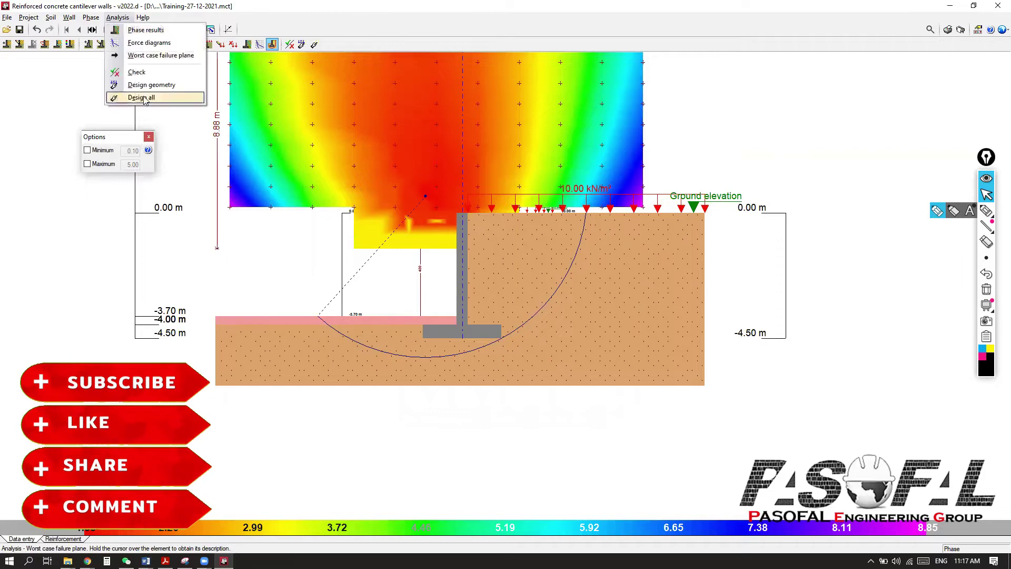
{"action": "left_click", "coordinate": [148, 43]}
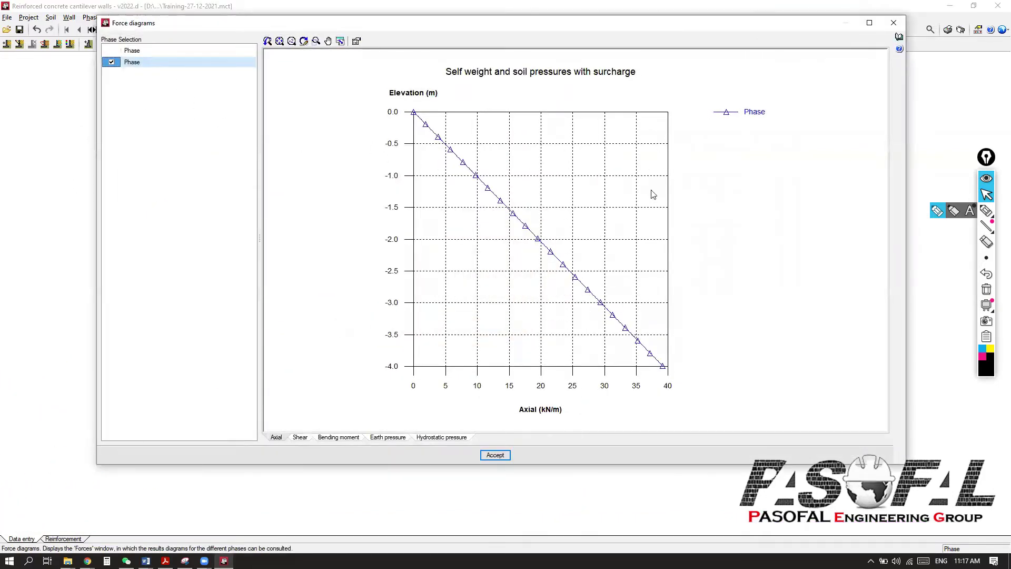
{"action": "left_click", "coordinate": [298, 437]}
{"action": "left_click", "coordinate": [330, 439]}
{"action": "left_click", "coordinate": [394, 440]}
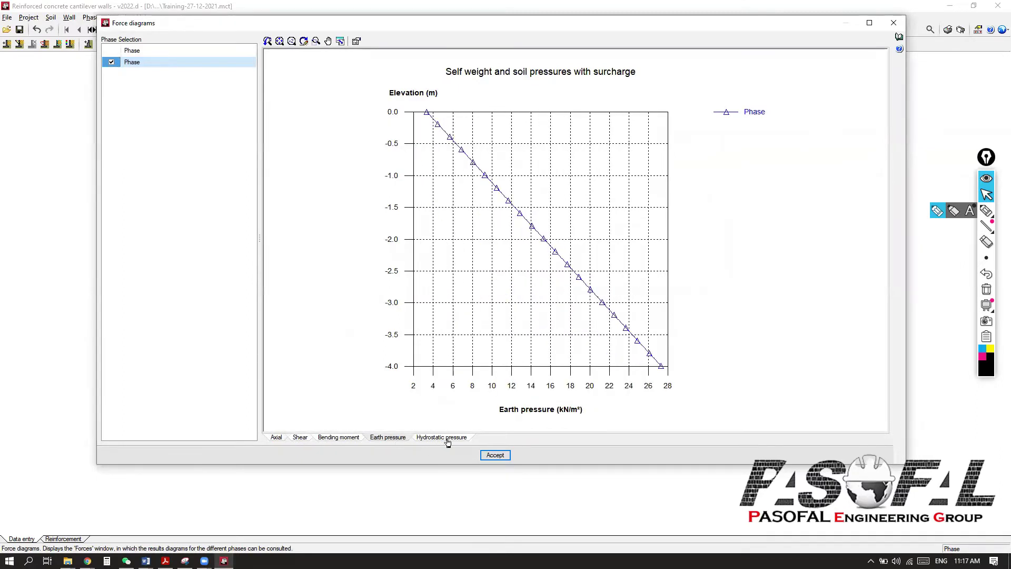
{"action": "left_click", "coordinate": [437, 438]}
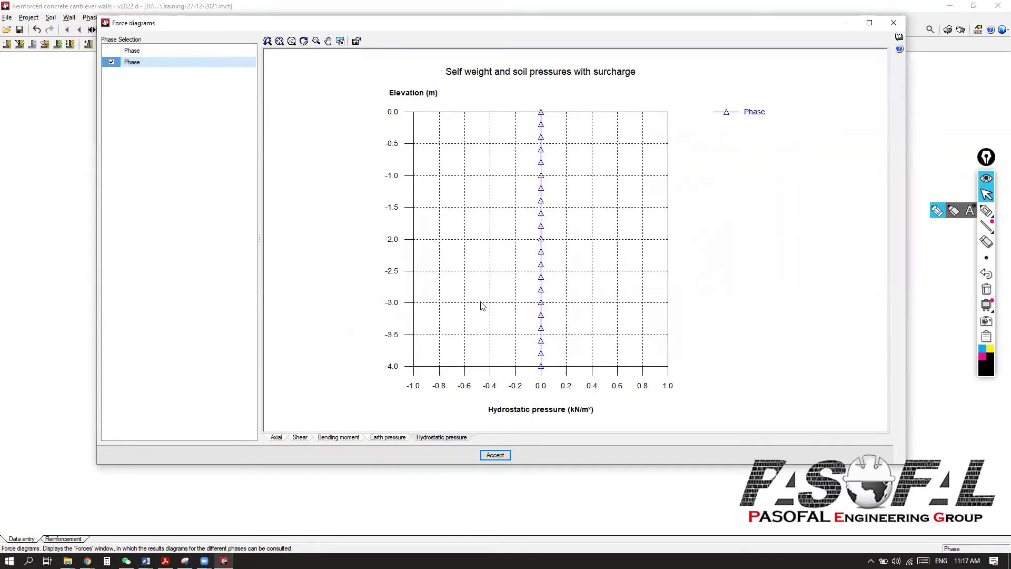
{"action": "left_click", "coordinate": [893, 23]}
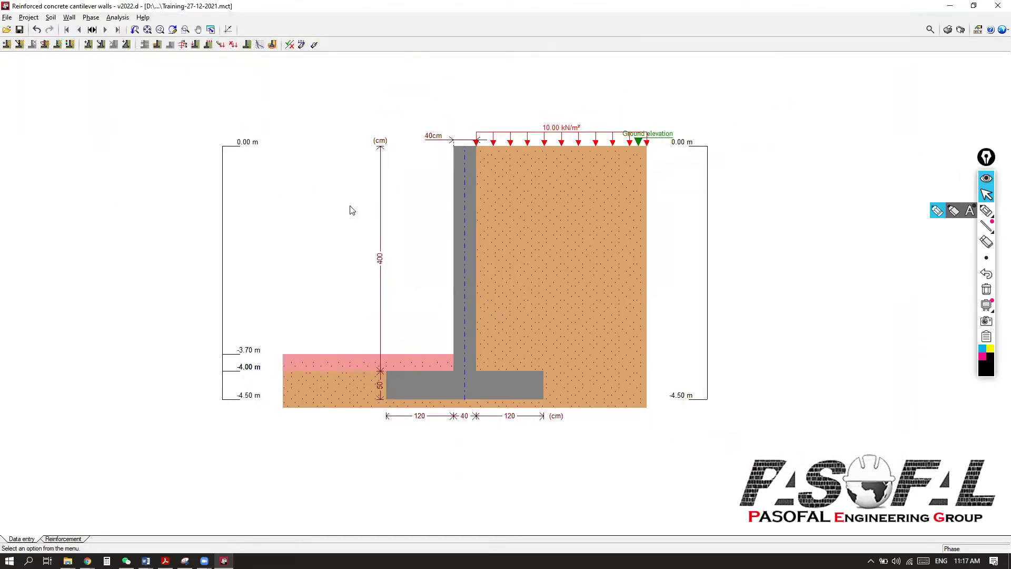
Step: Open the foundation type settings beside the wall, mark the strip footing with a pen stroke and clear the mark
{"action": "left_click", "coordinate": [35, 19]}
{"action": "left_click", "coordinate": [46, 30]}
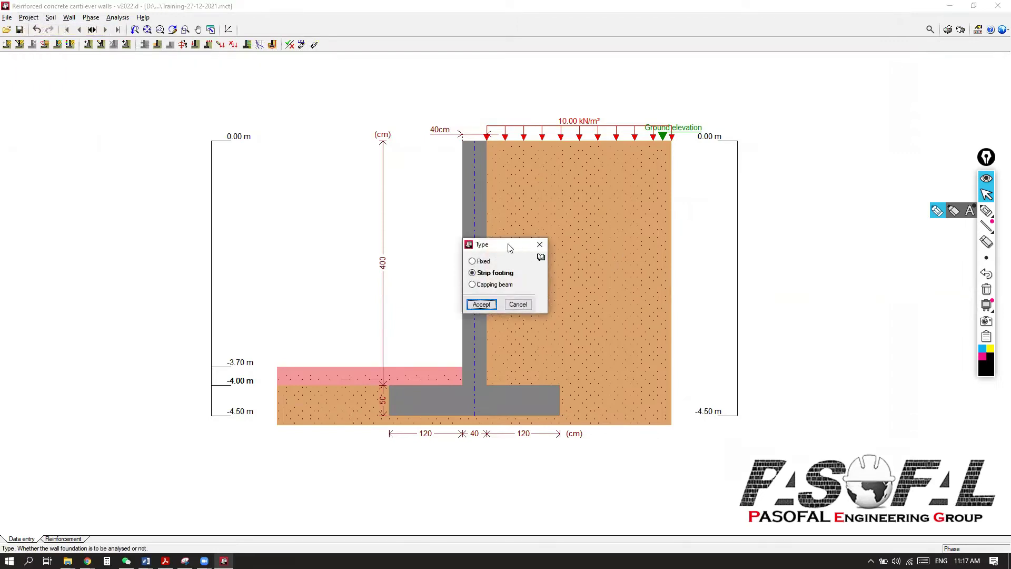
{"action": "left_click_drag", "start_coordinate": [510, 247], "coordinate": [139, 113]}
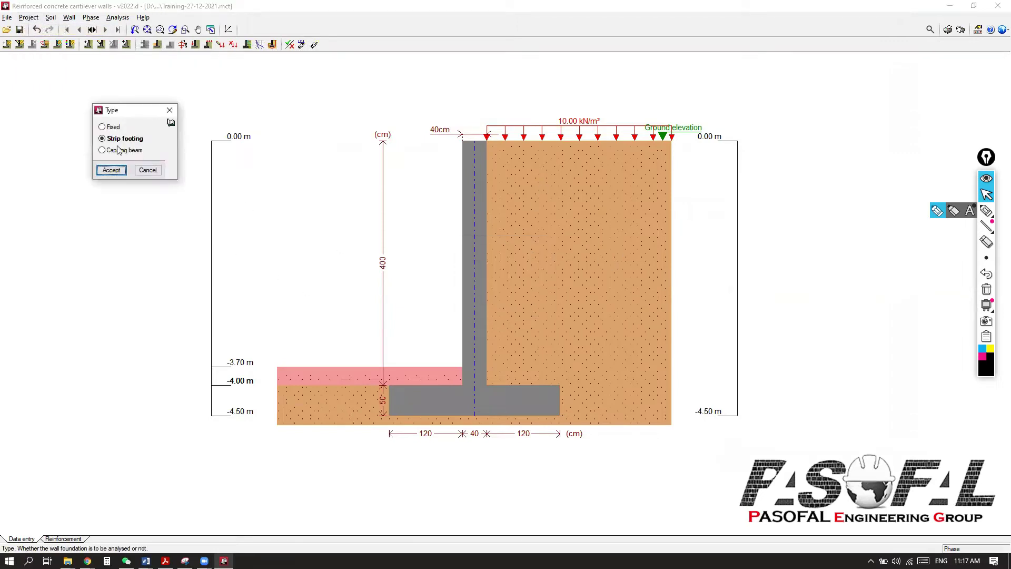
{"action": "left_click", "coordinate": [937, 211]}
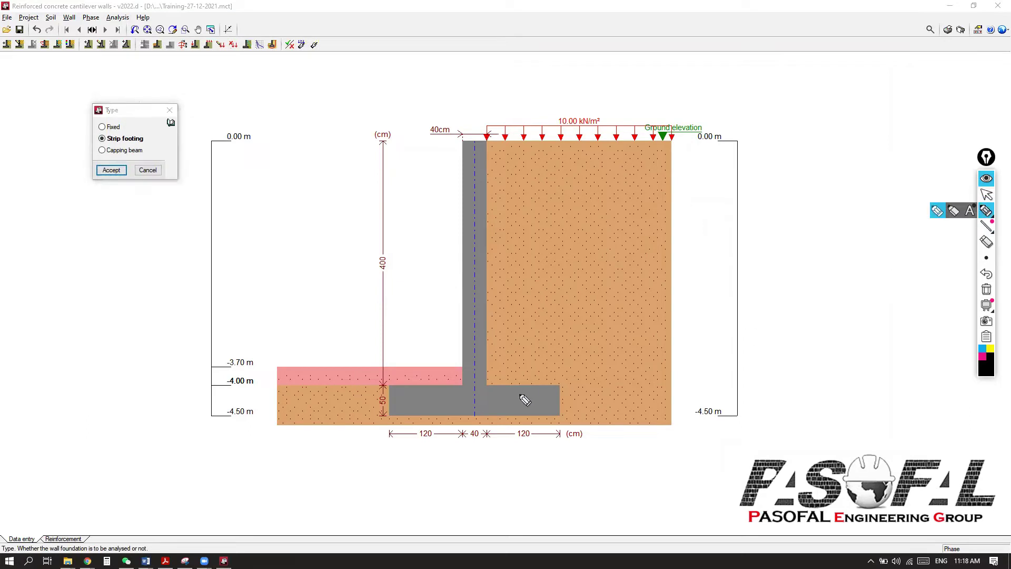
{"action": "left_click_drag", "start_coordinate": [411, 403], "coordinate": [551, 404]}
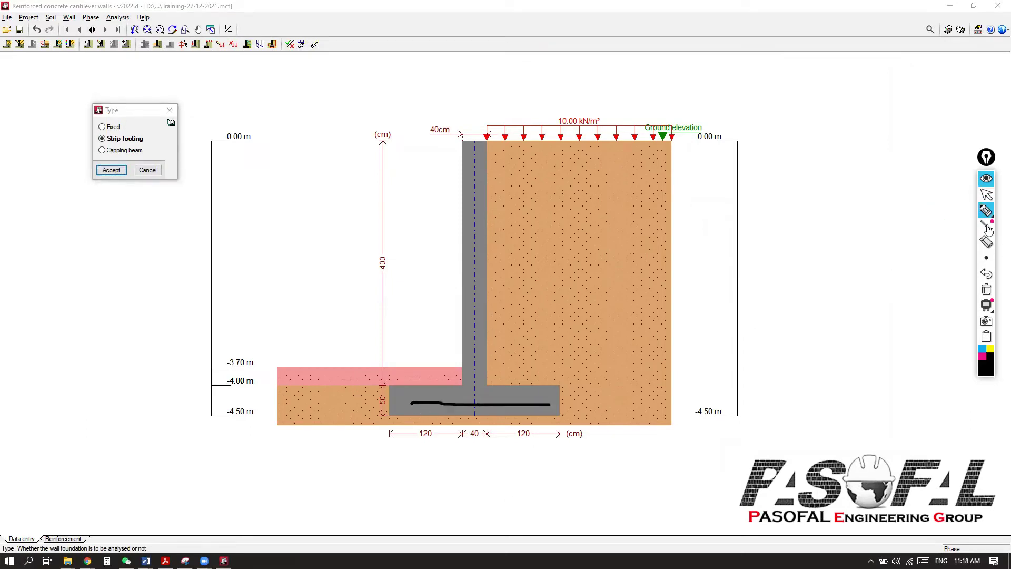
{"action": "left_click", "coordinate": [986, 290]}
{"action": "left_click", "coordinate": [986, 194]}
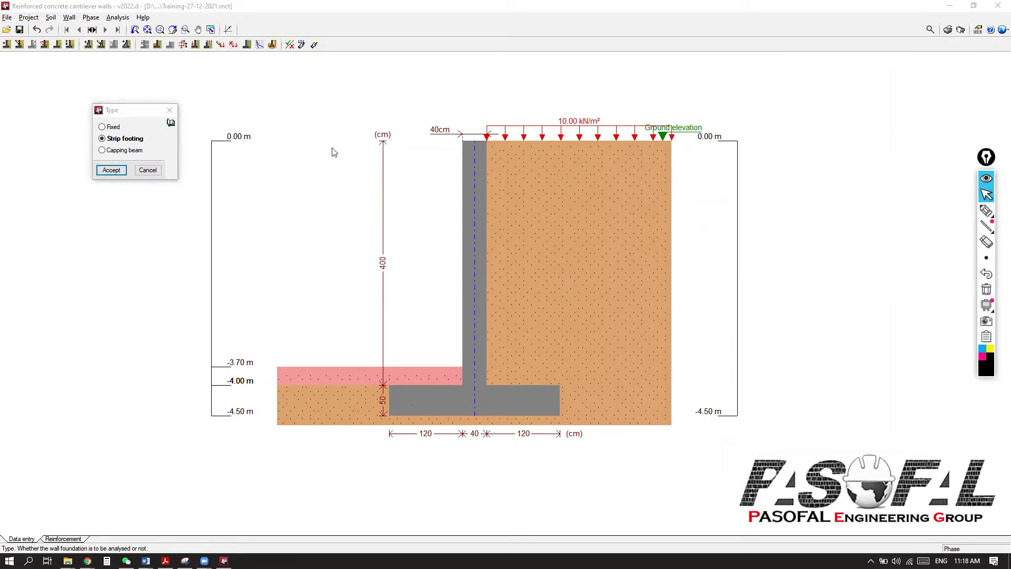
Step: Try the Fixed foundation type on the wall, inspect its base and undo the change
{"action": "left_click", "coordinate": [121, 126]}
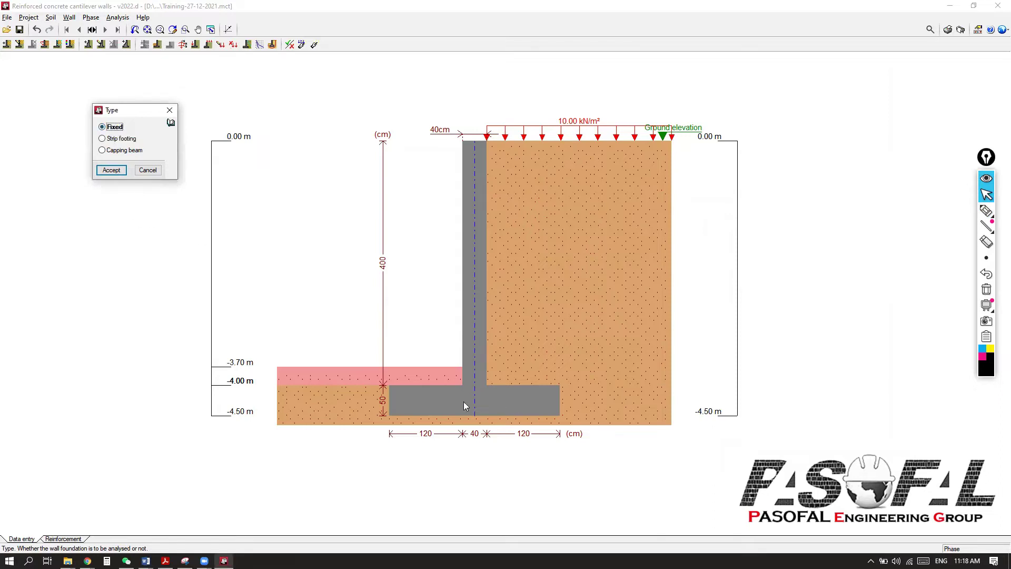
{"action": "left_click", "coordinate": [111, 169]}
{"action": "scroll", "coordinate": [550, 440], "scroll_direction": "up", "scroll_amount": 2}
{"action": "scroll", "coordinate": [475, 395], "scroll_direction": "down", "scroll_amount": 2}
{"action": "scroll", "coordinate": [559, 436], "scroll_direction": "up", "scroll_amount": 1}
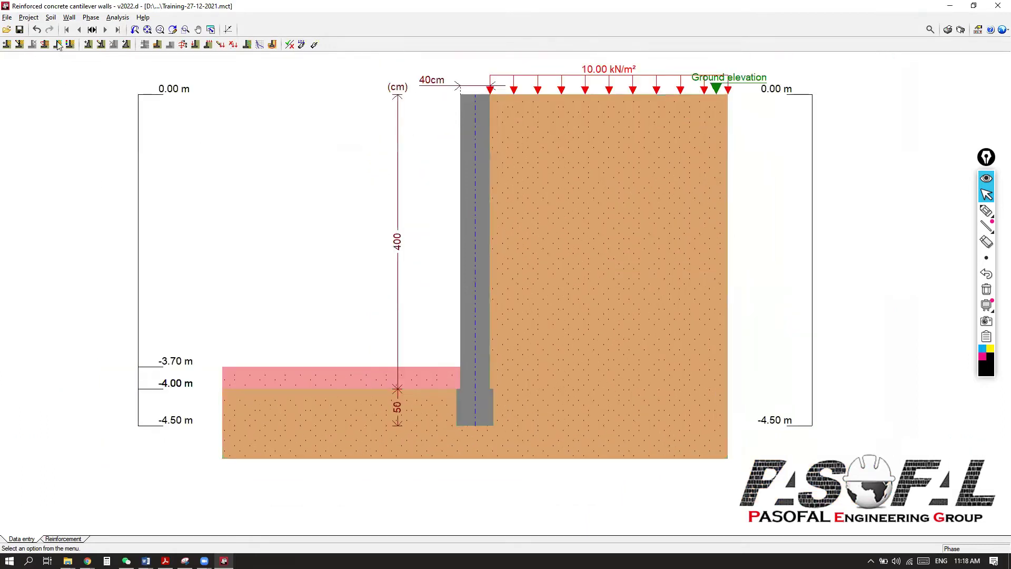
{"action": "left_click", "coordinate": [36, 29]}
Step: Try the Capping beam foundation type, inspect the piles under the wall and undo the change
{"action": "left_click", "coordinate": [30, 17]}
{"action": "left_click", "coordinate": [38, 31]}
{"action": "left_click", "coordinate": [485, 285]}
{"action": "left_click_drag", "start_coordinate": [496, 244], "coordinate": [114, 141]}
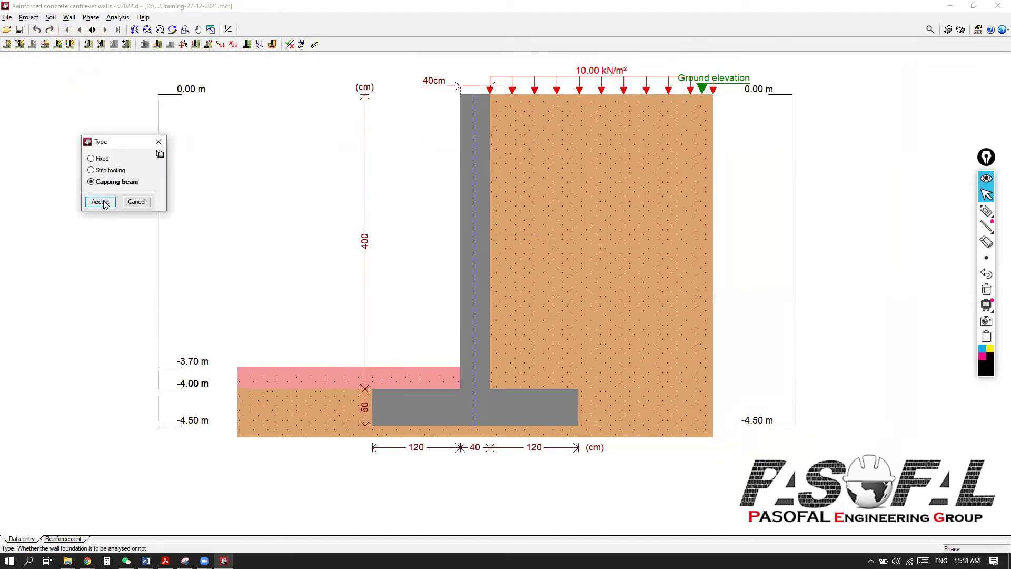
{"action": "left_click", "coordinate": [100, 202]}
{"action": "scroll", "coordinate": [492, 358], "scroll_direction": "up", "scroll_amount": 2}
{"action": "scroll", "coordinate": [489, 357], "scroll_direction": "up", "scroll_amount": 1}
{"action": "scroll", "coordinate": [481, 321], "scroll_direction": "down", "scroll_amount": 2}
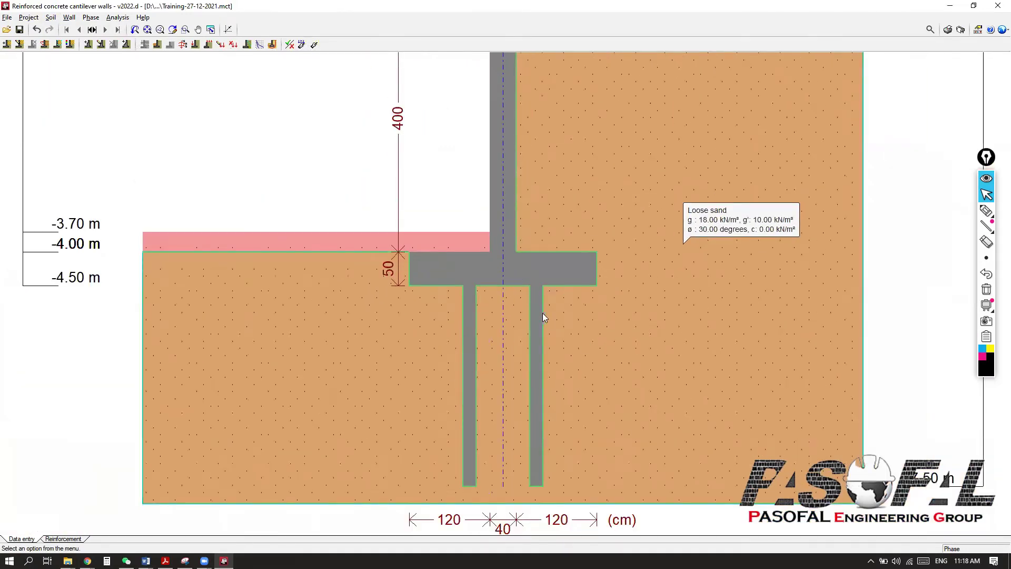
{"action": "scroll", "coordinate": [539, 315], "scroll_direction": "down", "scroll_amount": 1}
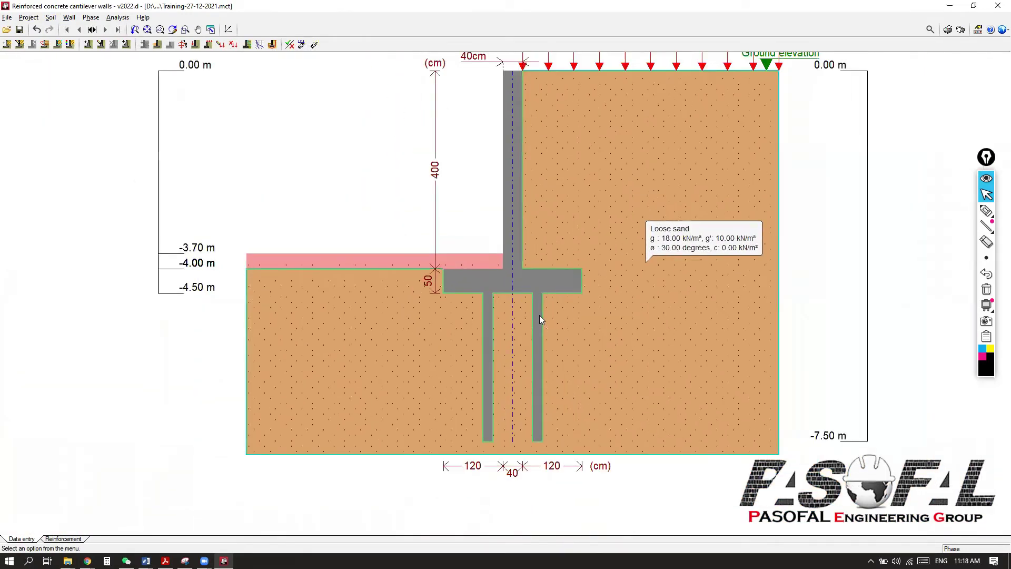
{"action": "scroll", "coordinate": [539, 315], "scroll_direction": "up", "scroll_amount": 1}
{"action": "scroll", "coordinate": [411, 283], "scroll_direction": "down", "scroll_amount": 1}
{"action": "scroll", "coordinate": [411, 283], "scroll_direction": "down", "scroll_amount": 1}
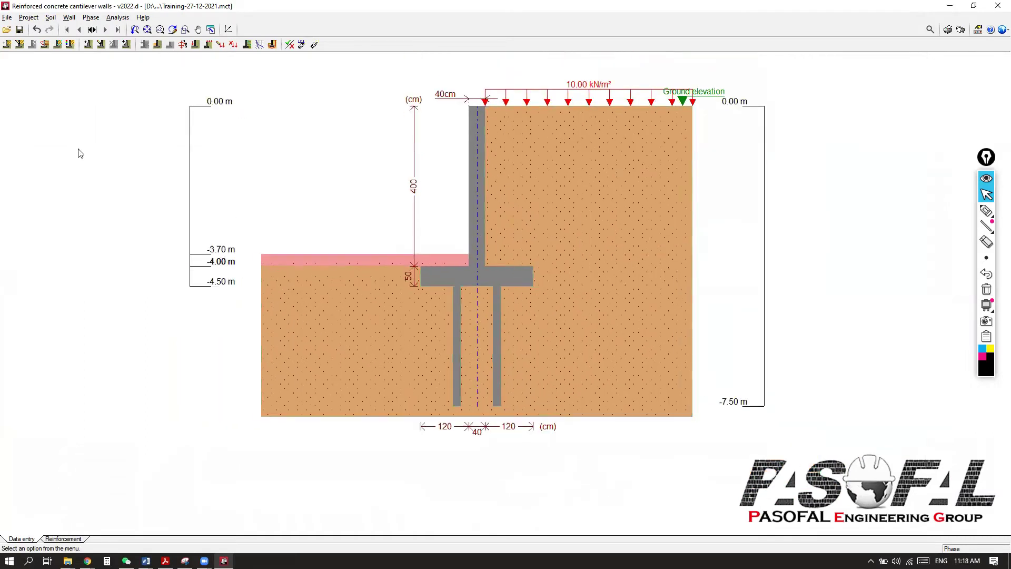
{"action": "left_click", "coordinate": [37, 29]}
Step: Set the height of the wall above ground level to 0.50 m in the general data
{"action": "left_click", "coordinate": [30, 18]}
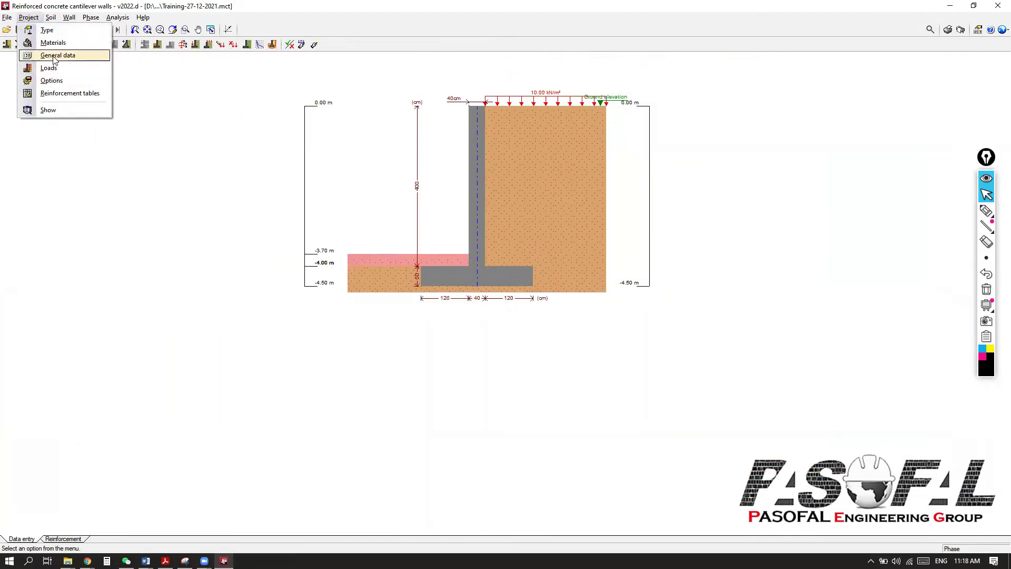
{"action": "left_click", "coordinate": [55, 55]}
{"action": "left_click_drag", "start_coordinate": [516, 195], "coordinate": [232, 176]}
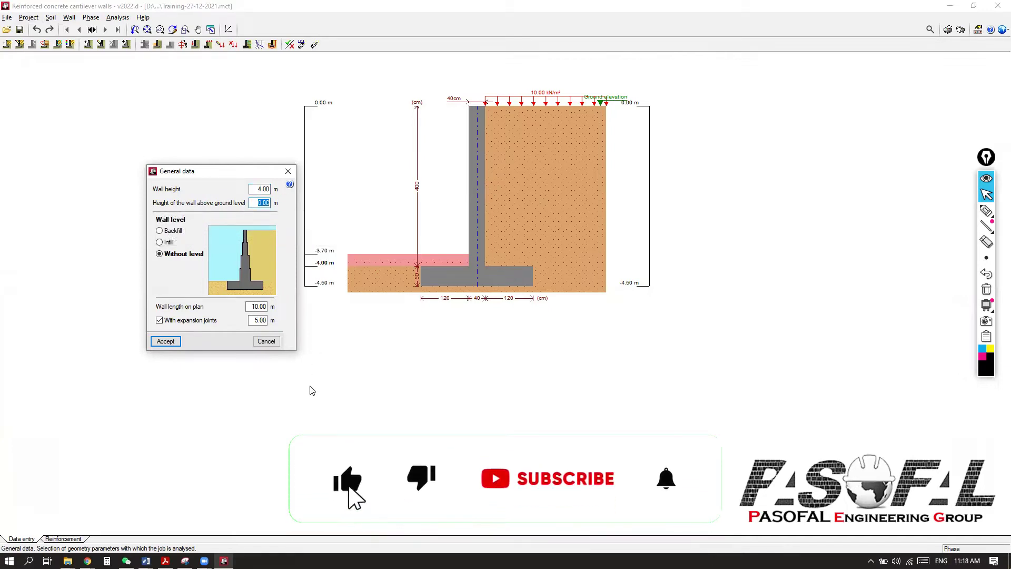
{"action": "type", "text": ".5"}
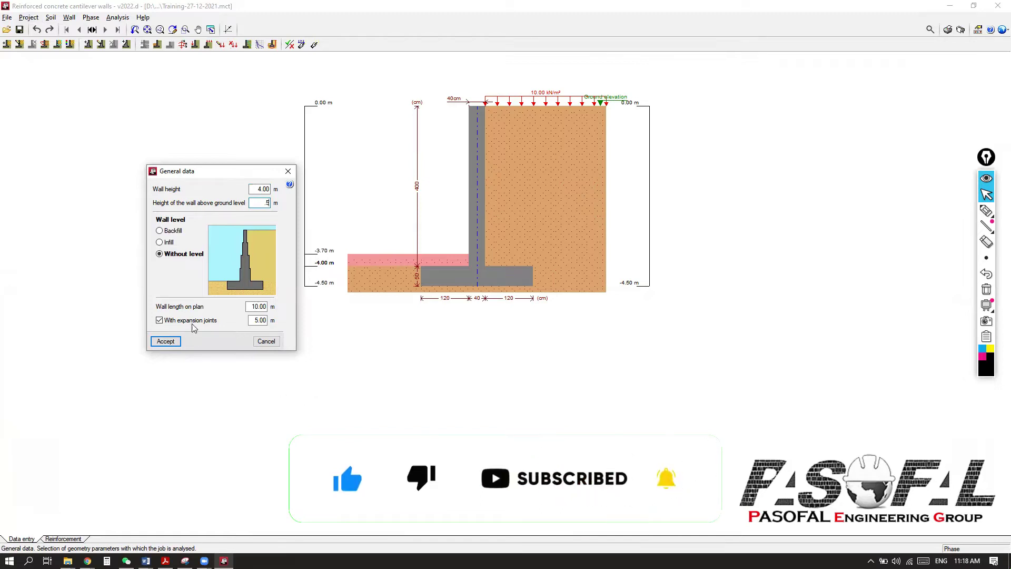
{"action": "mouse_move", "coordinate": [170, 314]}
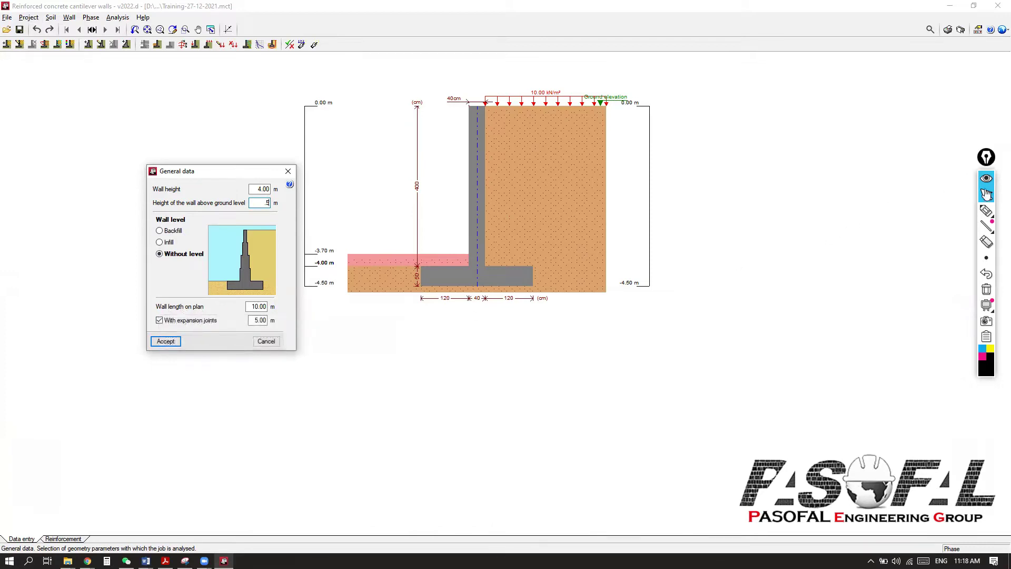
Step: Sketch the wall's 10 m plan length and expansion joints over the section with the pen, and clear the ink
{"action": "left_click", "coordinate": [983, 211]}
{"action": "left_click", "coordinate": [984, 211]}
{"action": "left_click_drag", "start_coordinate": [485, 103], "coordinate": [661, 41]}
{"action": "left_click_drag", "start_coordinate": [468, 101], "coordinate": [649, 32]}
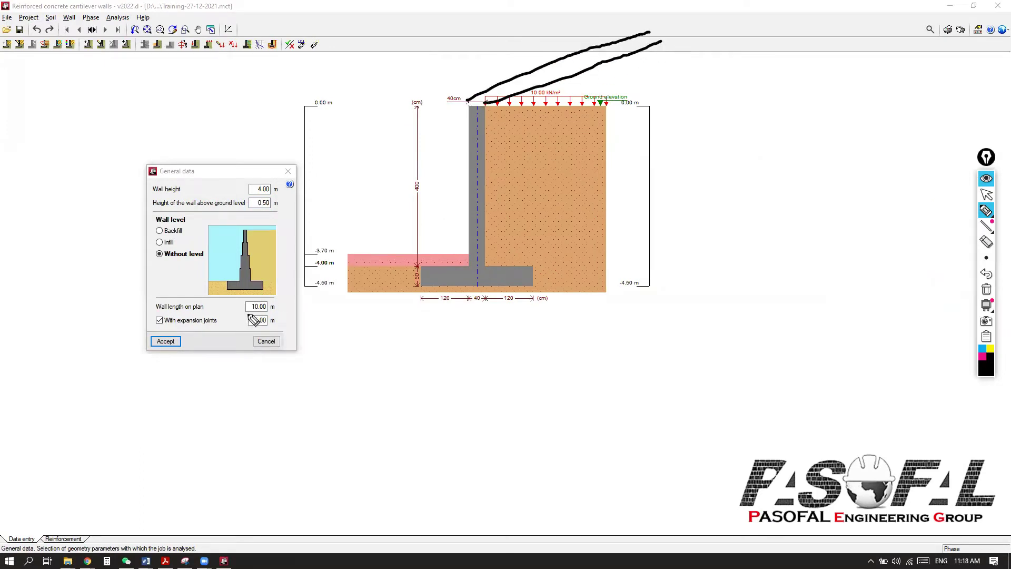
{"action": "mouse_move", "coordinate": [491, 140]}
{"action": "left_mouse_down"}
{"action": "mouse_move", "coordinate": [499, 152]}
{"action": "mouse_move", "coordinate": [706, 74]}
{"action": "mouse_move", "coordinate": [710, 90]}
{"action": "left_mouse_up"}
{"action": "mouse_move", "coordinate": [593, 128]}
{"action": "left_mouse_down"}
{"action": "mouse_move", "coordinate": [608, 148]}
{"action": "mouse_move", "coordinate": [628, 127]}
{"action": "mouse_move", "coordinate": [690, 111]}
{"action": "left_mouse_up"}
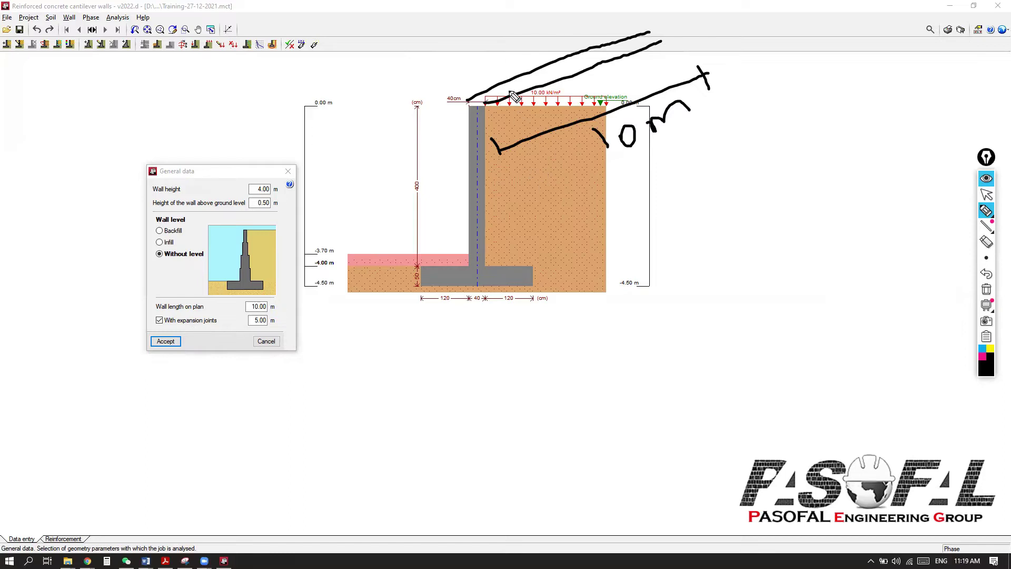
{"action": "mouse_move", "coordinate": [523, 73]}
{"action": "left_mouse_down"}
{"action": "mouse_move", "coordinate": [528, 76]}
{"action": "mouse_move", "coordinate": [543, 87]}
{"action": "mouse_move", "coordinate": [575, 72]}
{"action": "left_mouse_up"}
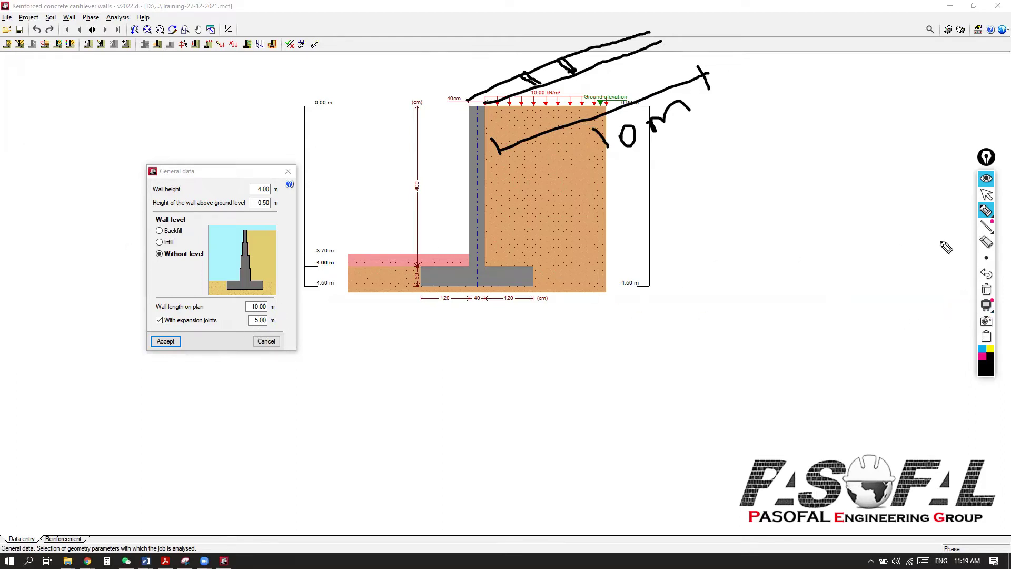
{"action": "left_click", "coordinate": [986, 289]}
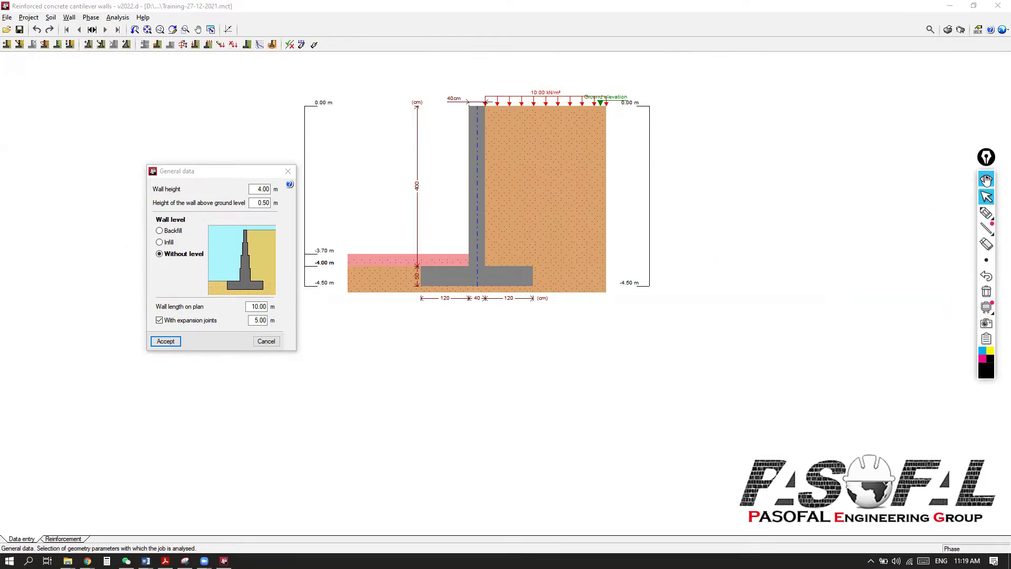
Step: Accept the edited general data to update the wall geometry
{"action": "left_click", "coordinate": [167, 341]}
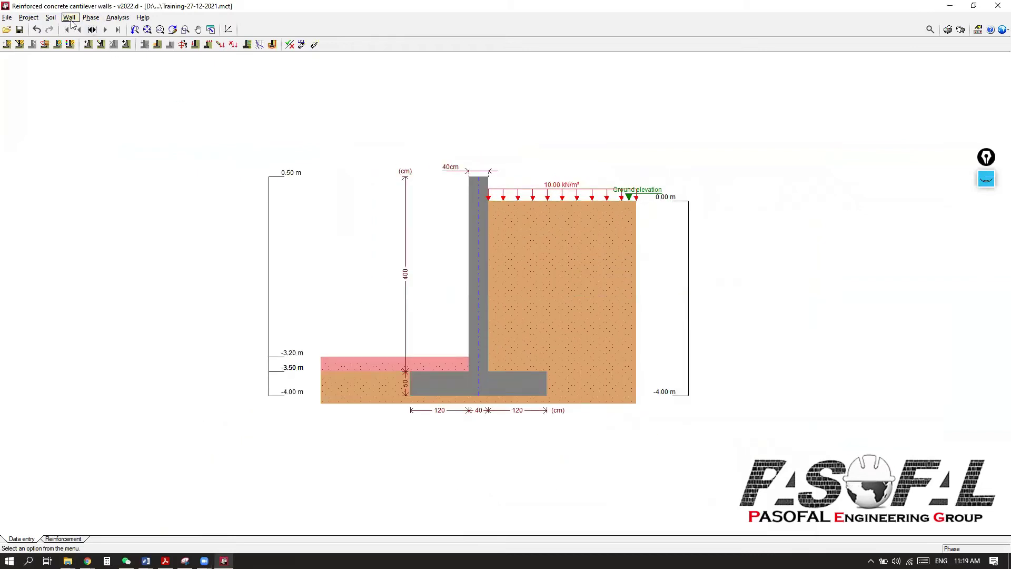
Step: Set the slope angle of the backfill ground to 15 degrees in the soil general data
{"action": "left_click", "coordinate": [28, 17]}
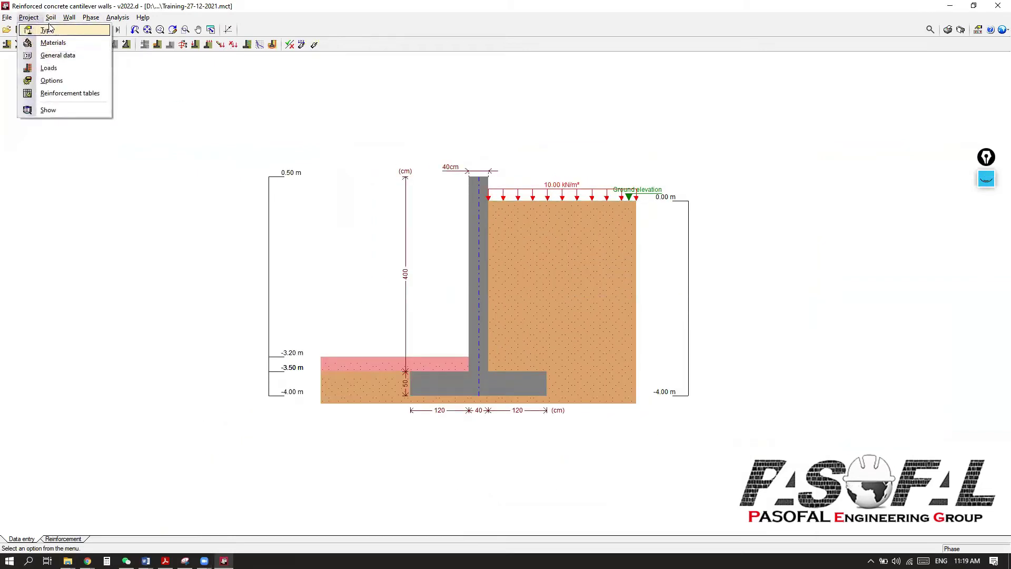
{"action": "mouse_move", "coordinate": [51, 18]}
{"action": "left_click", "coordinate": [83, 31]}
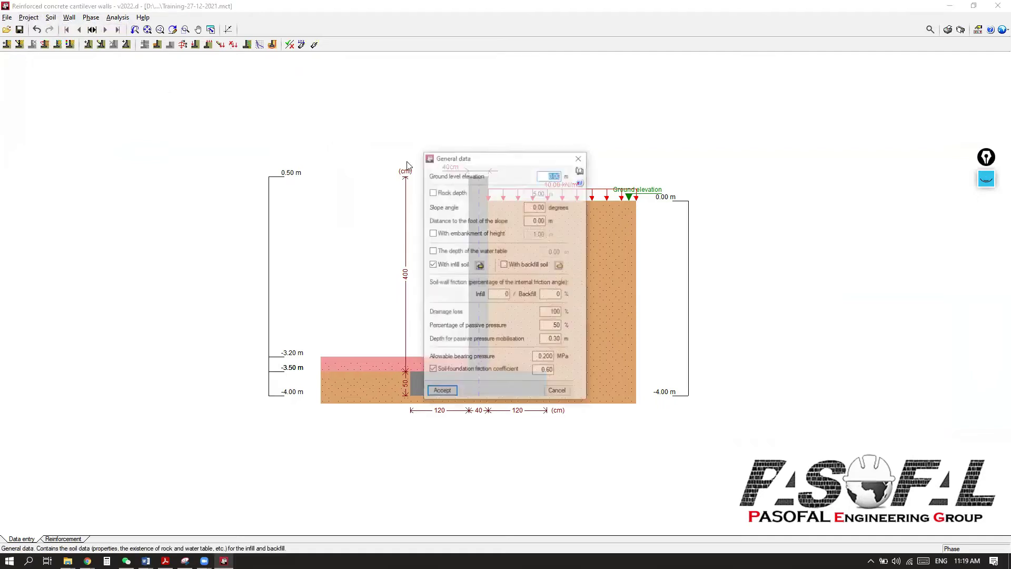
{"action": "left_click_drag", "start_coordinate": [520, 163], "coordinate": [215, 94]}
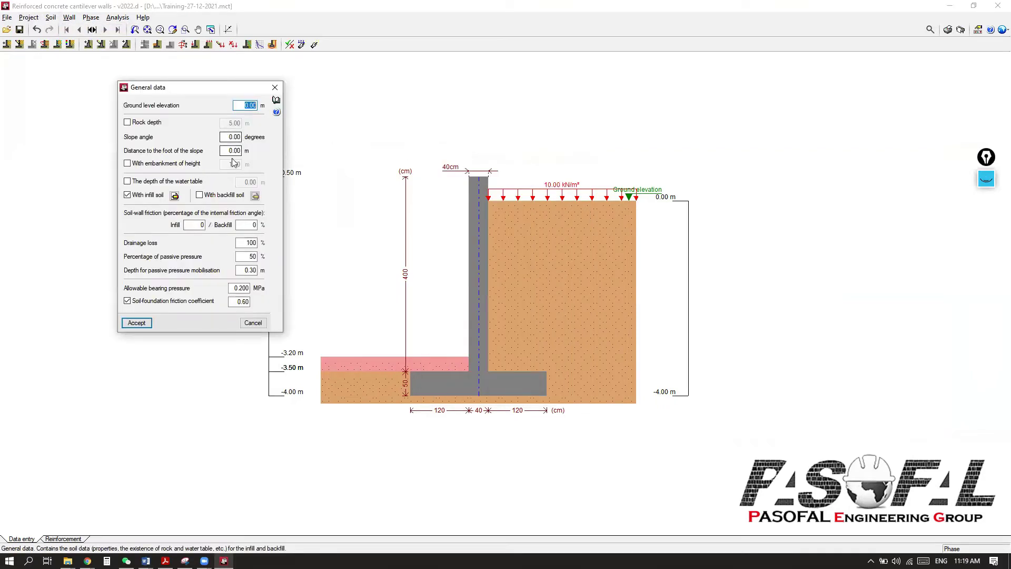
{"action": "left_click", "coordinate": [231, 137]}
{"action": "type", "text": "15"}
{"action": "left_click", "coordinate": [135, 322]}
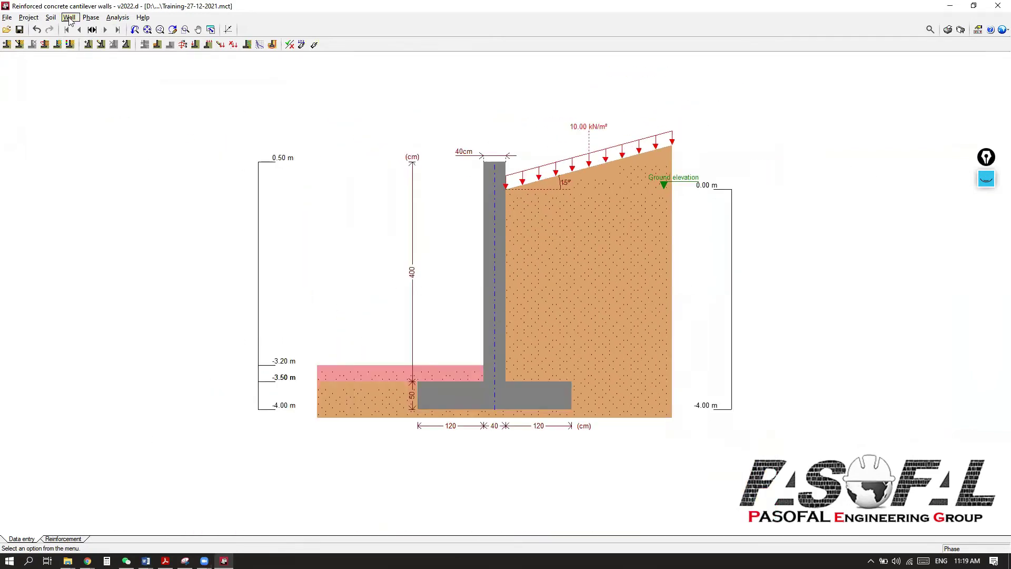
Step: Add a new soil layer described as SL2 at a depth of 3 m, keeping the default soil parameters
{"action": "left_click", "coordinate": [51, 18]}
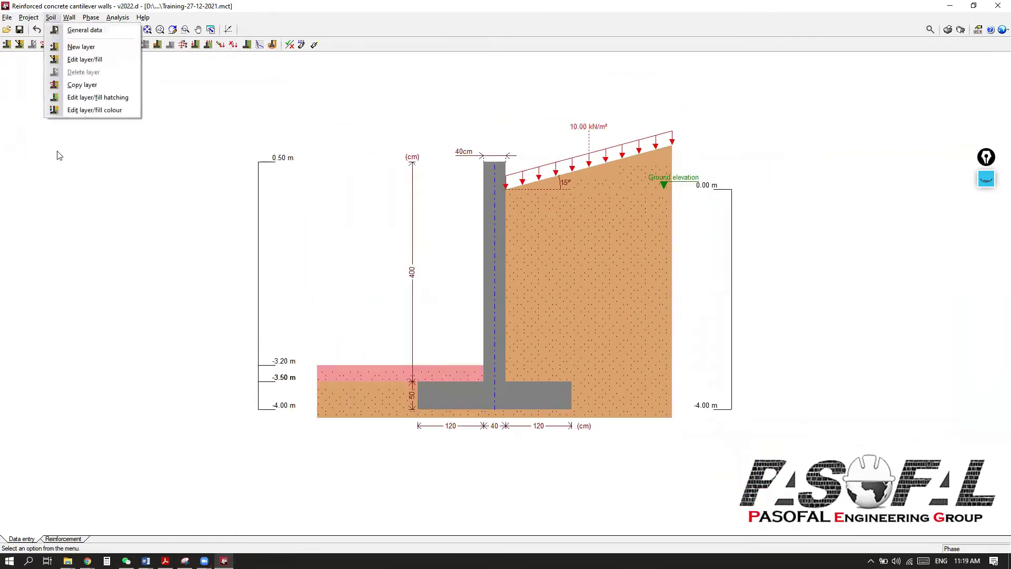
{"action": "left_click", "coordinate": [79, 48]}
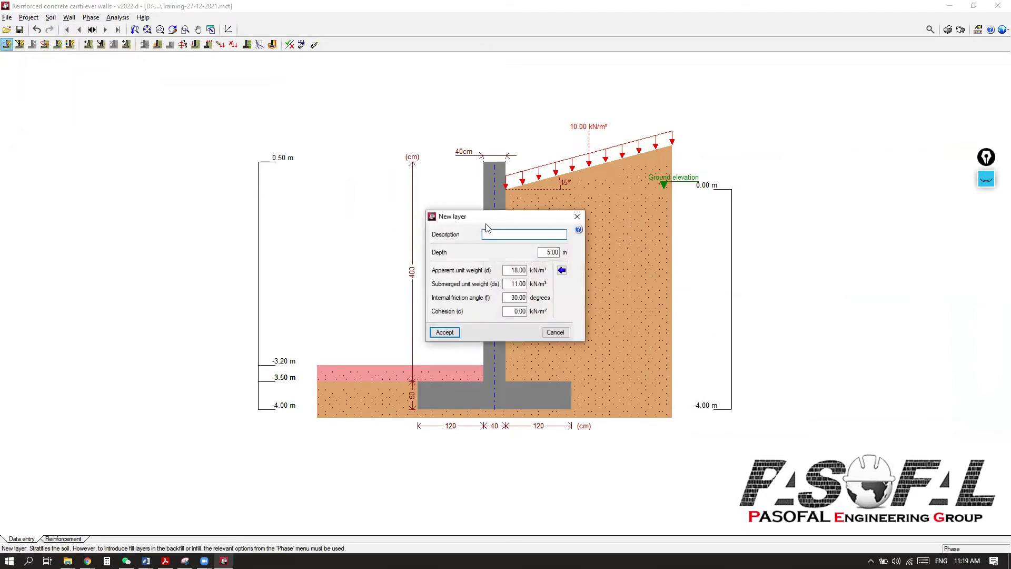
{"action": "left_click_drag", "start_coordinate": [497, 216], "coordinate": [184, 199]}
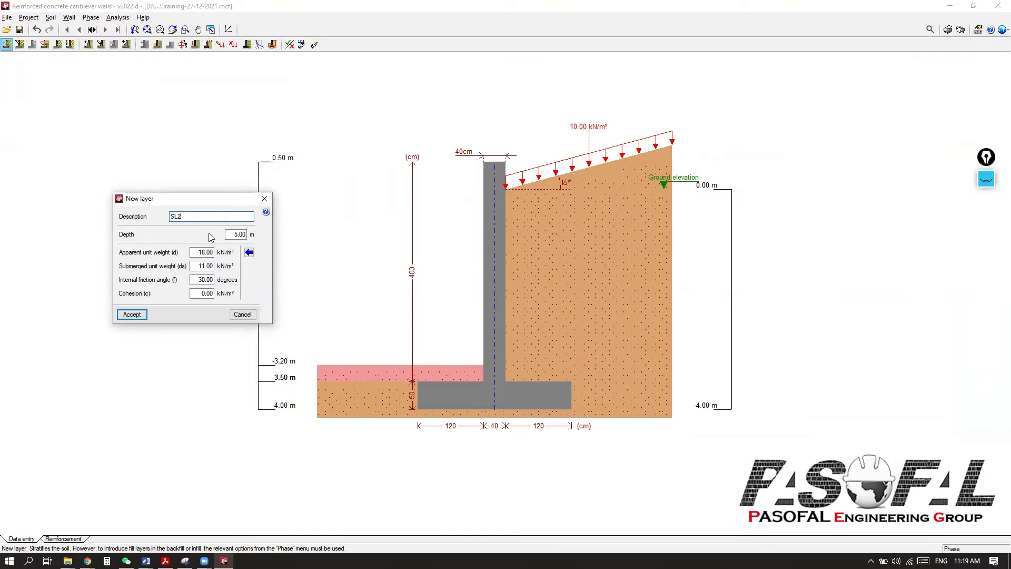
{"action": "key", "text": "Tab"}
{"action": "type", "text": "3"}
{"action": "left_click", "coordinate": [132, 314]}
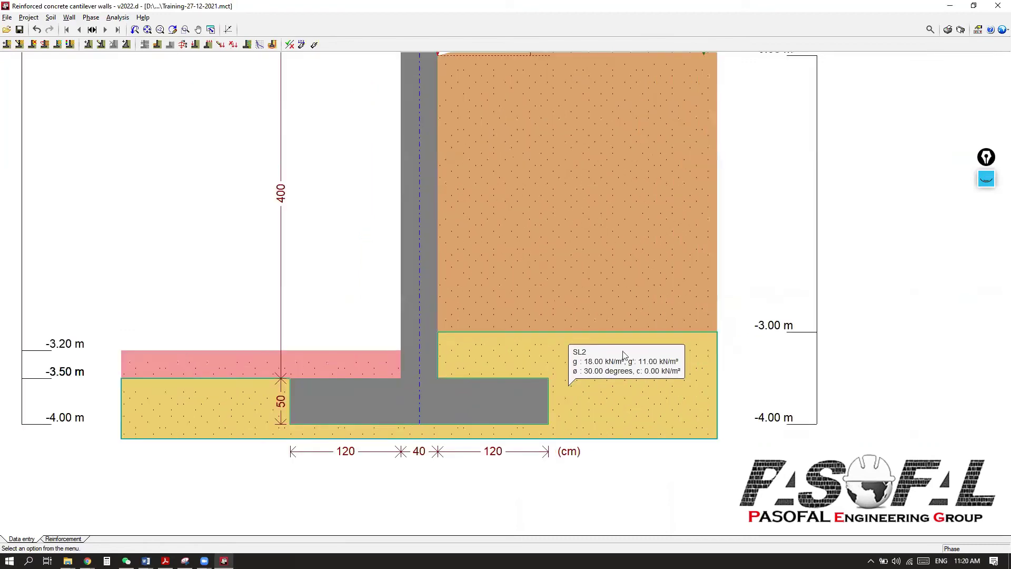
{"action": "left_click", "coordinate": [50, 17]}
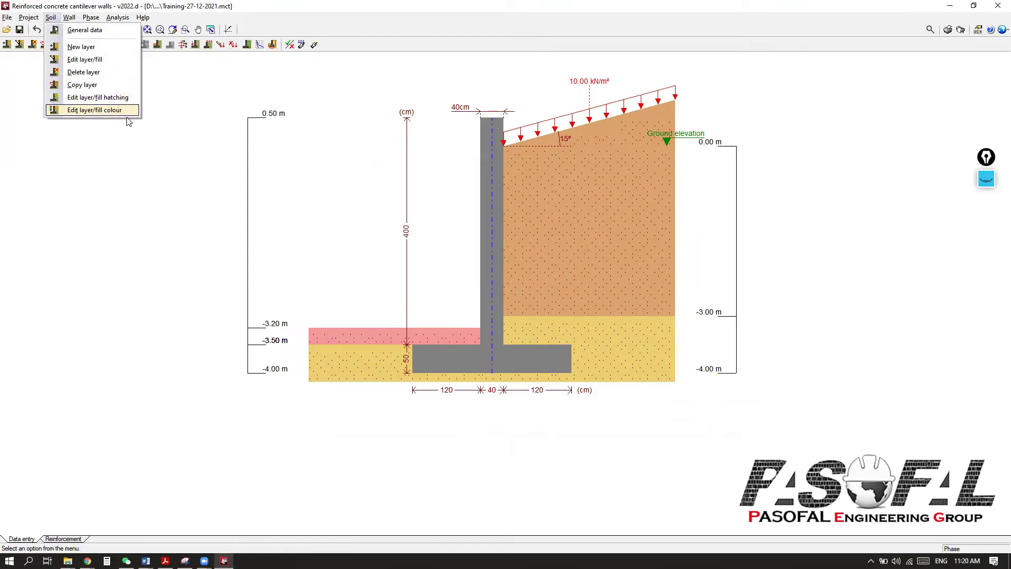
{"action": "left_click", "coordinate": [105, 109]}
Step: Start a new wall span, sketch thickening along both stem faces with the pen, clear the ink and cancel the span
{"action": "mouse_move", "coordinate": [75, 20]}
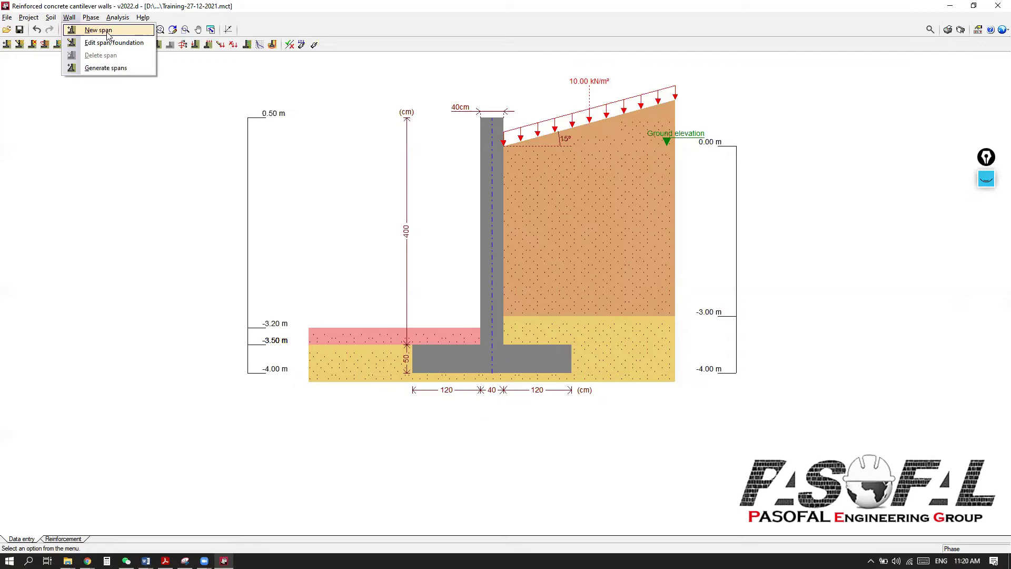
{"action": "left_click", "coordinate": [99, 30]}
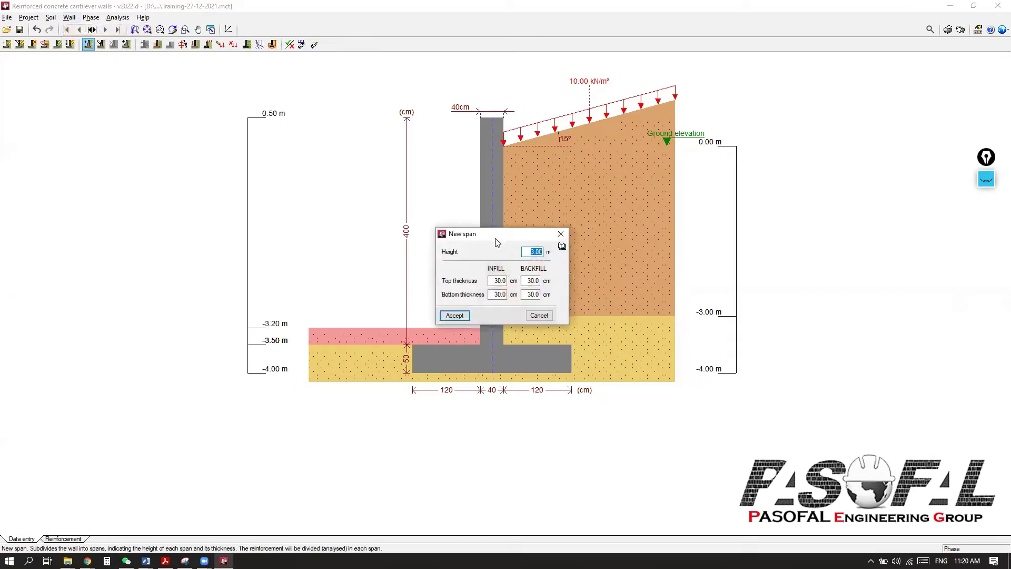
{"action": "left_click_drag", "start_coordinate": [514, 230], "coordinate": [168, 129]}
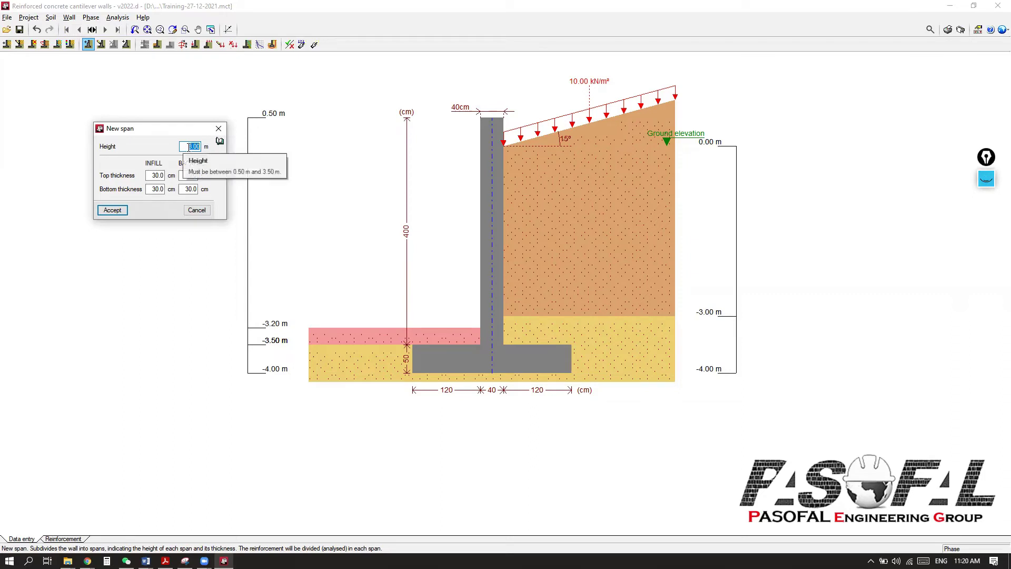
{"action": "left_click", "coordinate": [986, 180]}
{"action": "left_click", "coordinate": [987, 210]}
{"action": "left_click_drag", "start_coordinate": [477, 160], "coordinate": [472, 337]}
{"action": "mouse_move", "coordinate": [503, 158]}
{"action": "left_mouse_down"}
{"action": "mouse_move", "coordinate": [521, 160]}
{"action": "mouse_move", "coordinate": [521, 314]}
{"action": "mouse_move", "coordinate": [517, 345]}
{"action": "mouse_move", "coordinate": [476, 354]}
{"action": "left_mouse_up"}
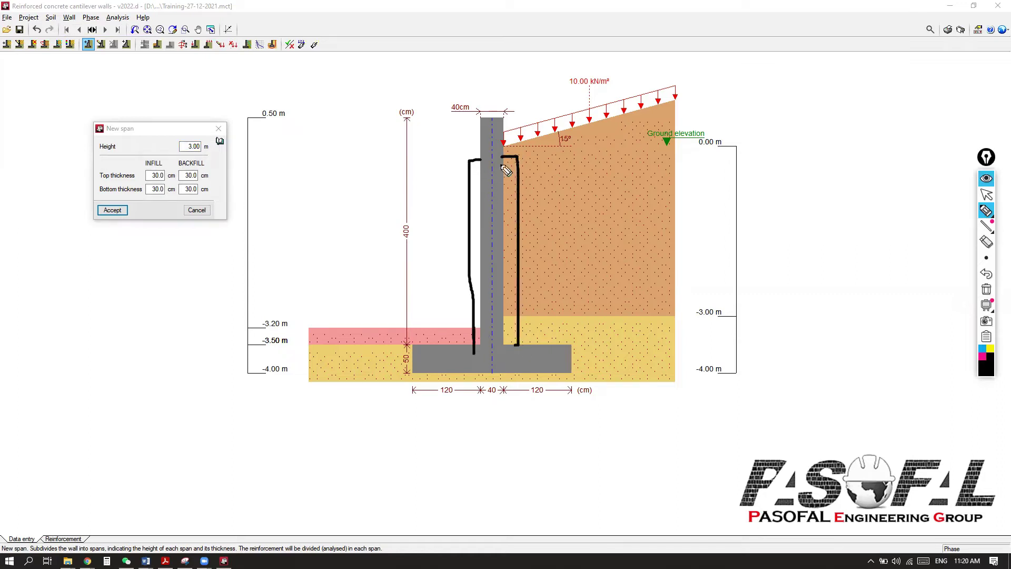
{"action": "left_click", "coordinate": [986, 289]}
{"action": "left_click", "coordinate": [986, 194]}
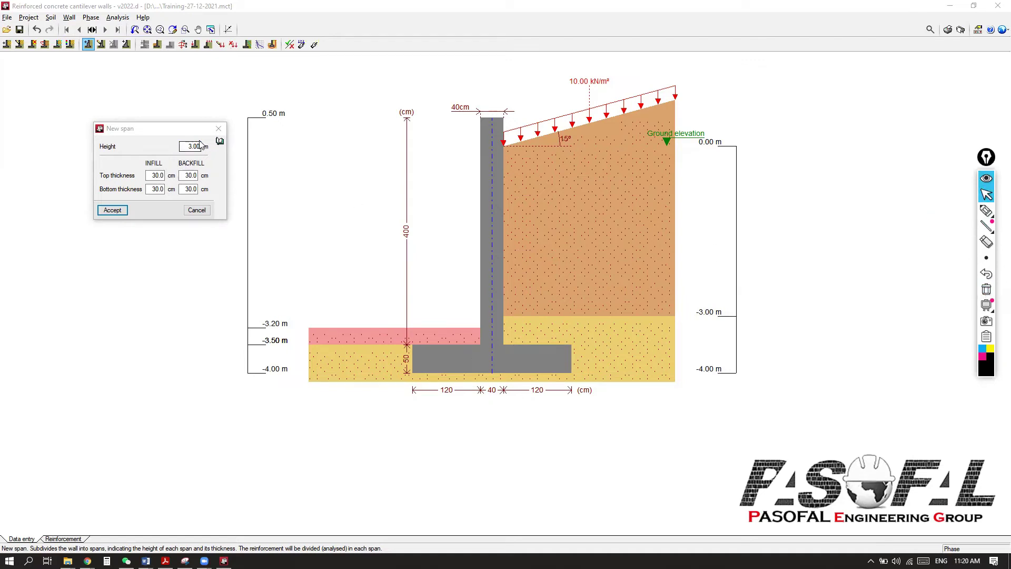
{"action": "double_click", "coordinate": [192, 147]}
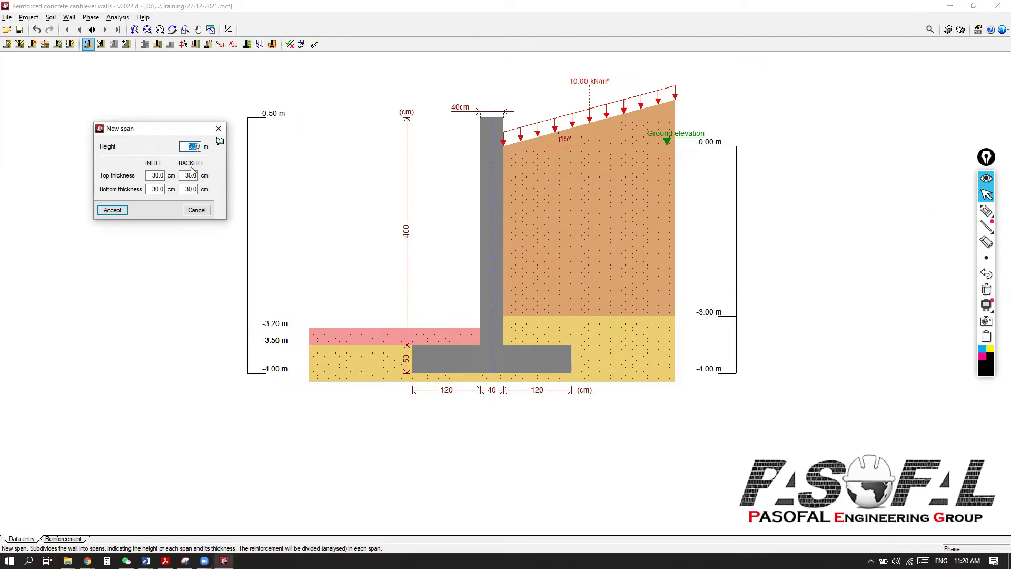
{"action": "left_click", "coordinate": [190, 148]}
{"action": "left_click", "coordinate": [218, 129]}
Step: Review the project type, the wall's general data and the materials settings without changing them
{"action": "left_click", "coordinate": [28, 17]}
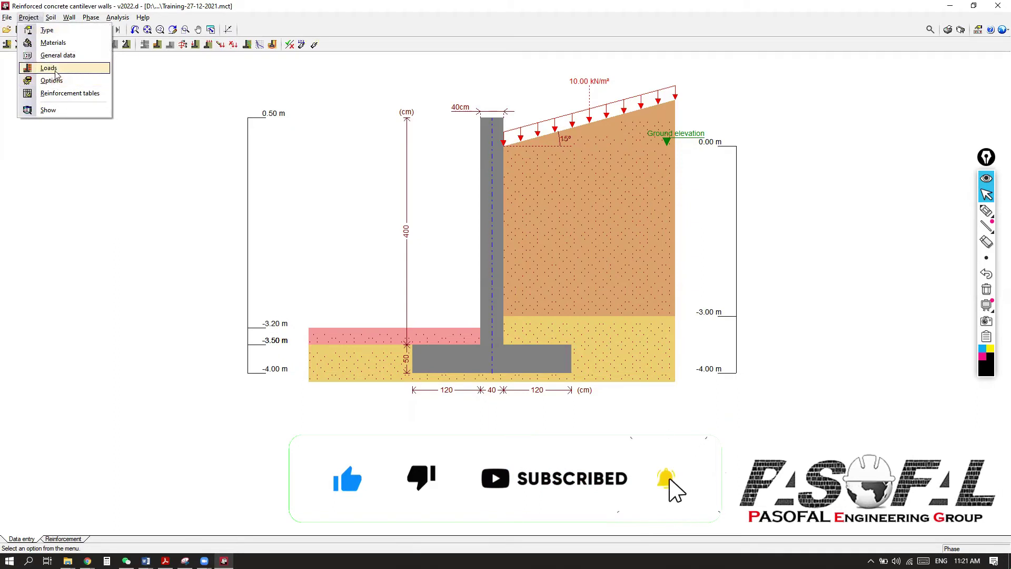
{"action": "left_click", "coordinate": [47, 30]}
{"action": "key", "text": "Return"}
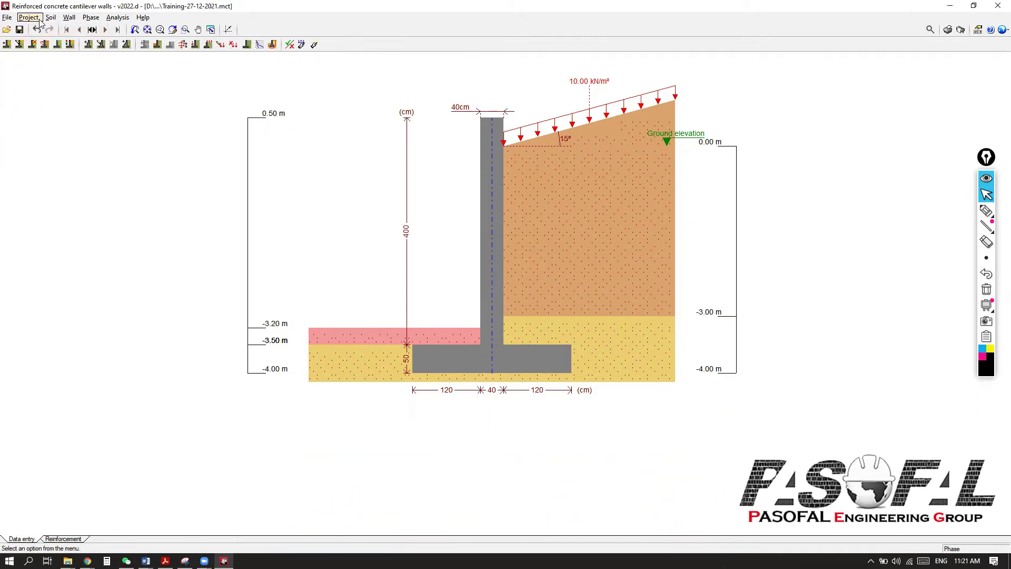
{"action": "left_click", "coordinate": [29, 17]}
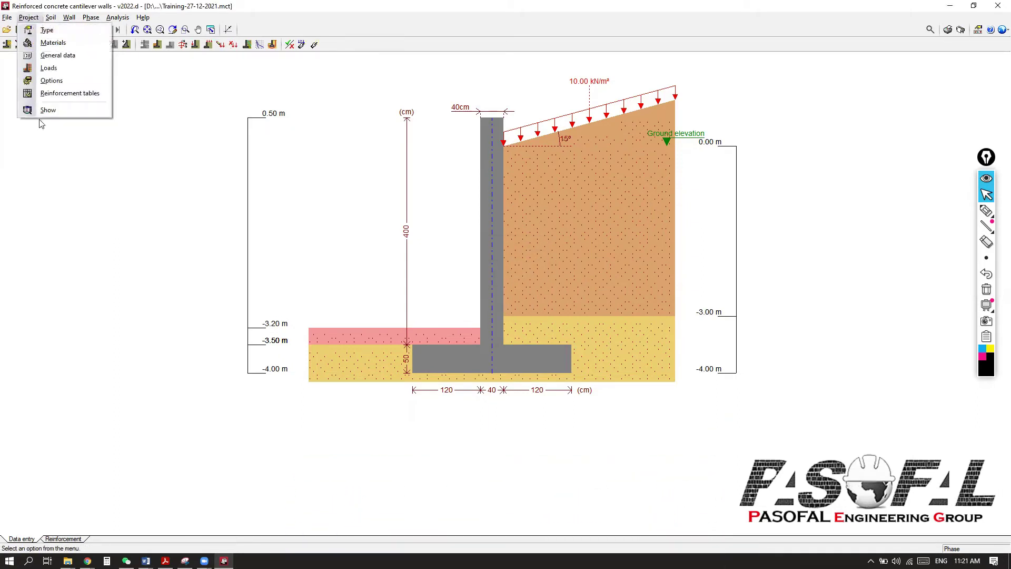
{"action": "left_click", "coordinate": [47, 55]}
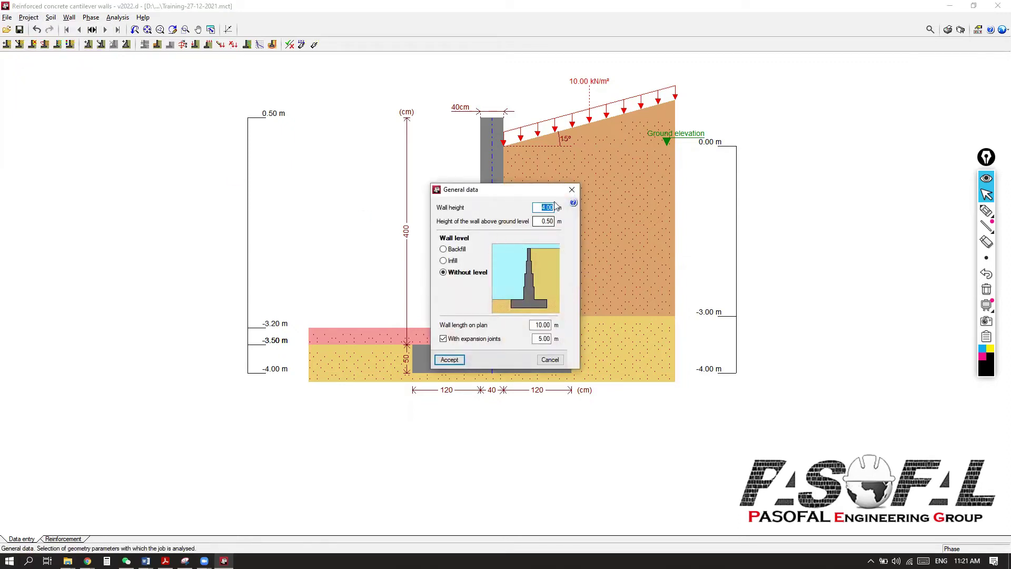
{"action": "left_click", "coordinate": [572, 189]}
{"action": "left_click", "coordinate": [28, 18]}
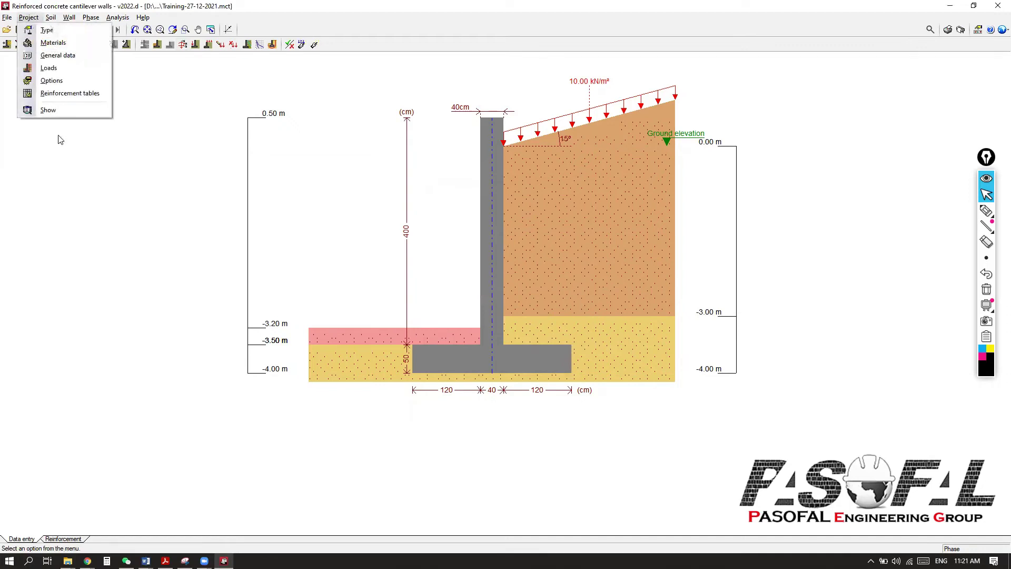
{"action": "left_click", "coordinate": [56, 42]}
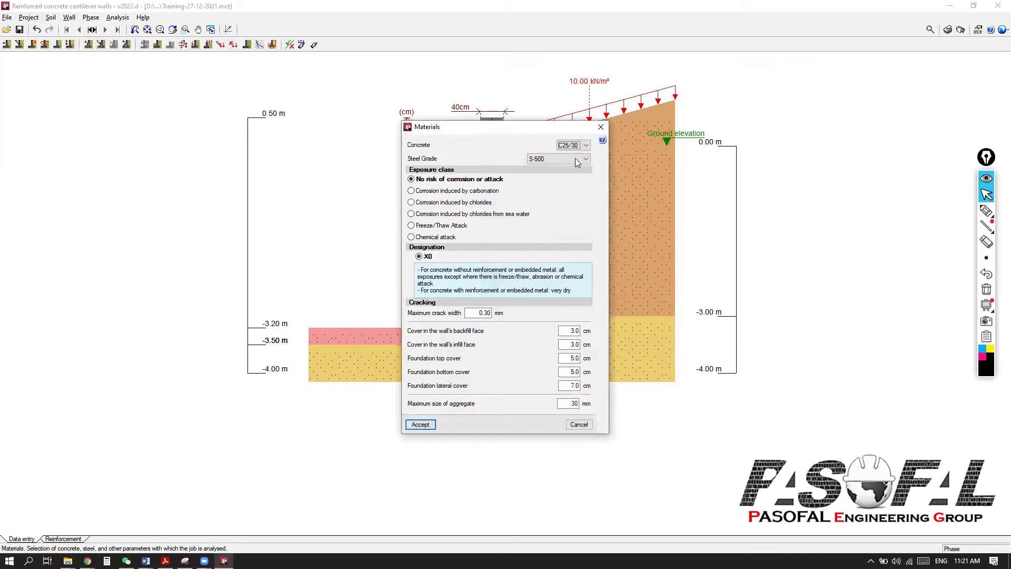
{"action": "left_click", "coordinate": [601, 129]}
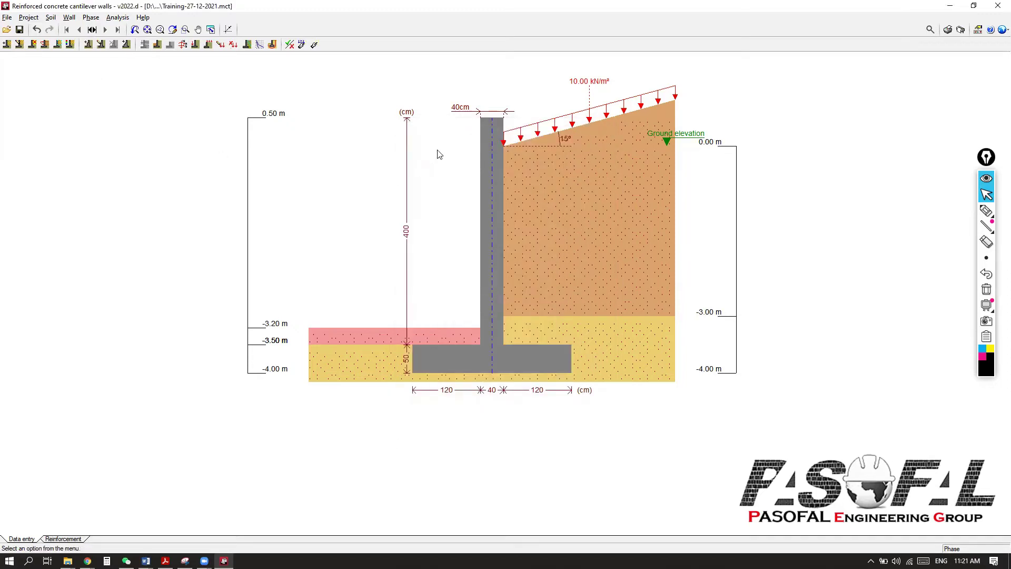
Step: Start a new wall span 3.00 m high with a top thickness of 25 cm on both the infill and backfill sides
{"action": "left_click", "coordinate": [69, 17]}
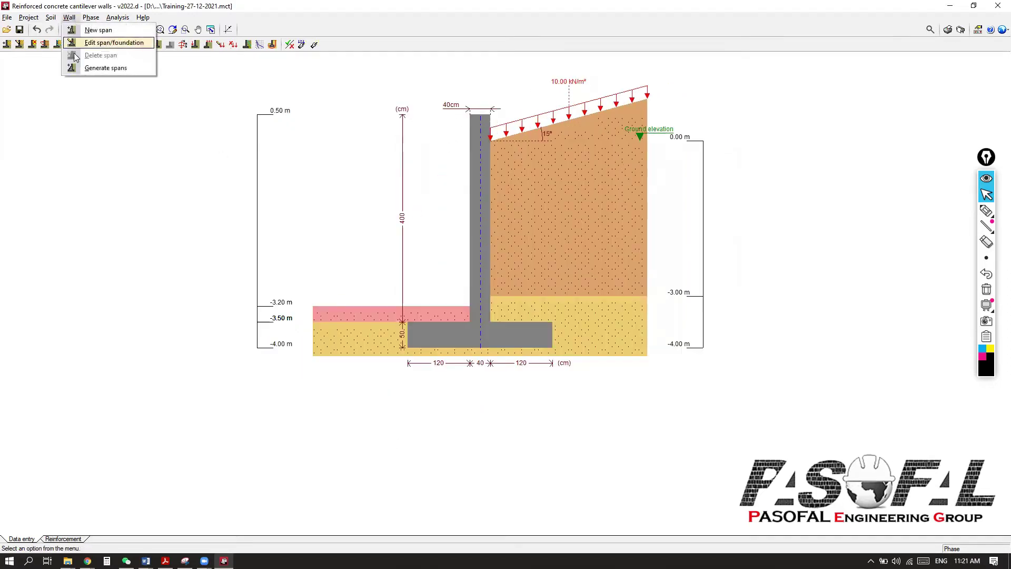
{"action": "left_click", "coordinate": [97, 31]}
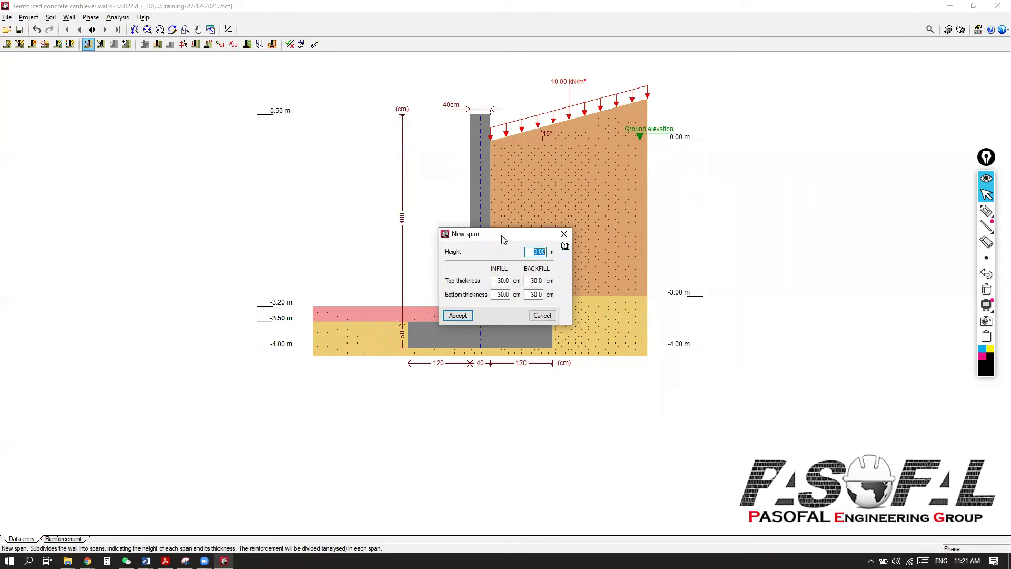
{"action": "left_click_drag", "start_coordinate": [504, 240], "coordinate": [270, 226]}
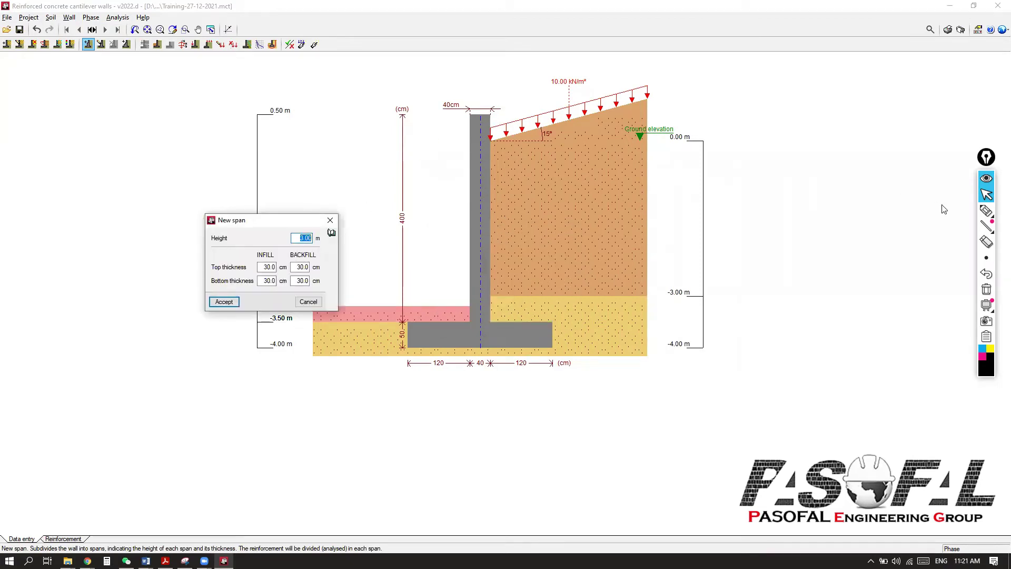
{"action": "mouse_move", "coordinate": [986, 211]}
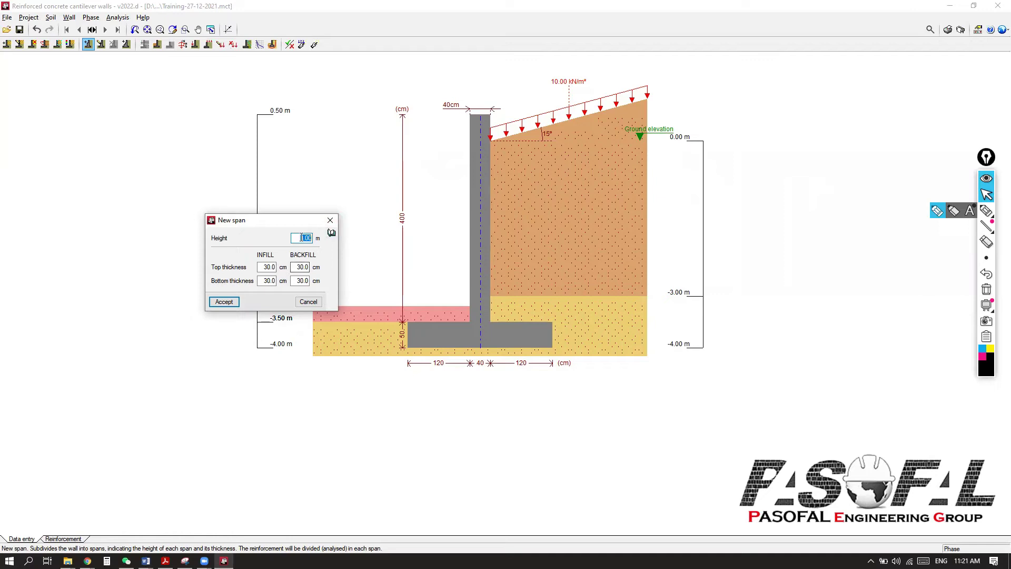
{"action": "key", "text": "Tab"}
{"action": "type", "text": "5"}
{"action": "left_click", "coordinate": [293, 268]}
{"action": "double_click", "coordinate": [263, 267]}
{"action": "type", "text": "25"}
{"action": "double_click", "coordinate": [298, 268]}
{"action": "type", "text": "25"}
Step: Set the new span's bottom thickness to 35 cm on both the infill and backfill sides and create the span
{"action": "left_click", "coordinate": [263, 281]}
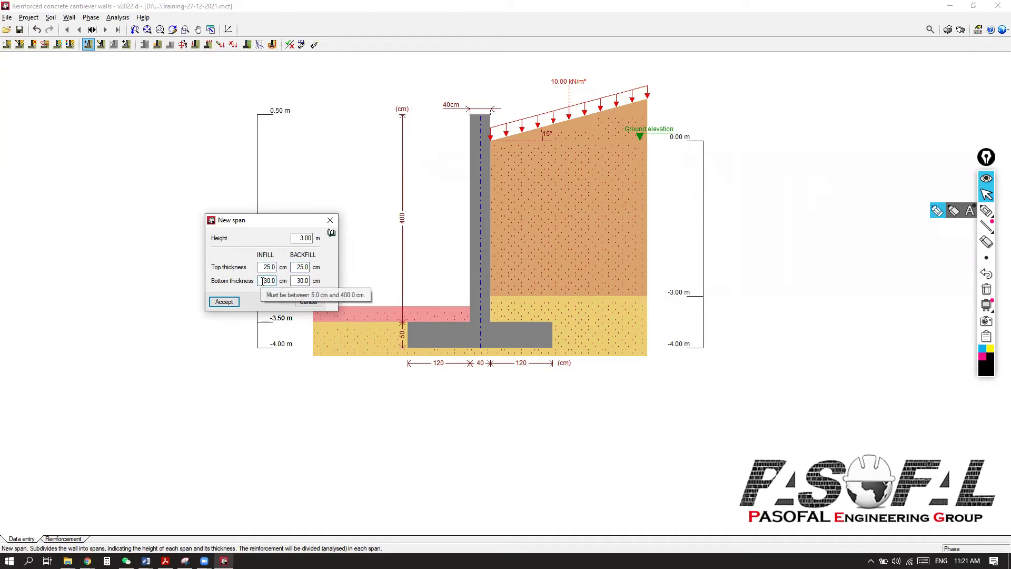
{"action": "double_click", "coordinate": [263, 281]}
{"action": "type", "text": "35"}
{"action": "left_click", "coordinate": [294, 282]}
{"action": "double_click", "coordinate": [294, 282]}
{"action": "type", "text": "35"}
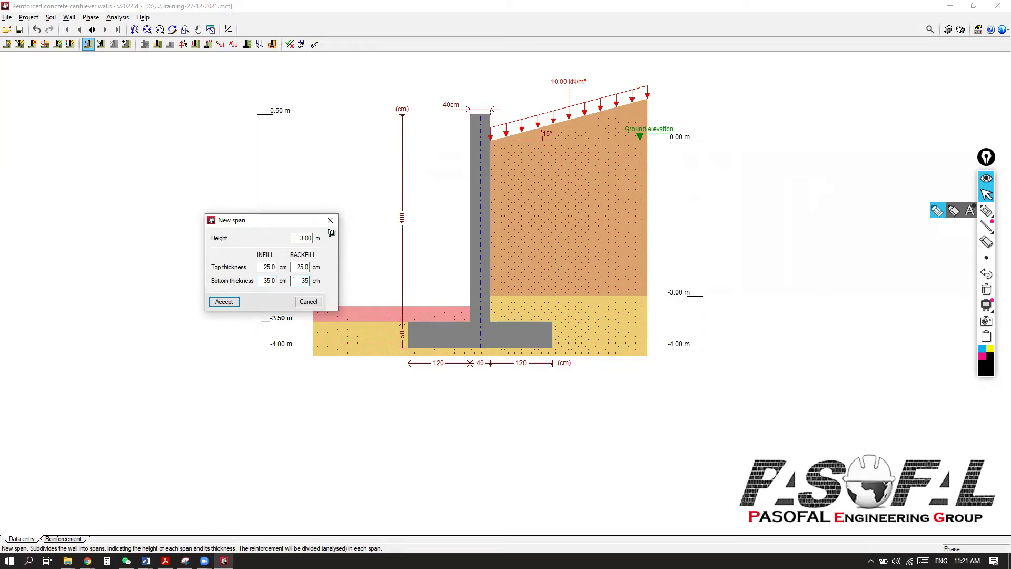
{"action": "key", "text": "Tab"}
{"action": "left_click", "coordinate": [226, 302]}
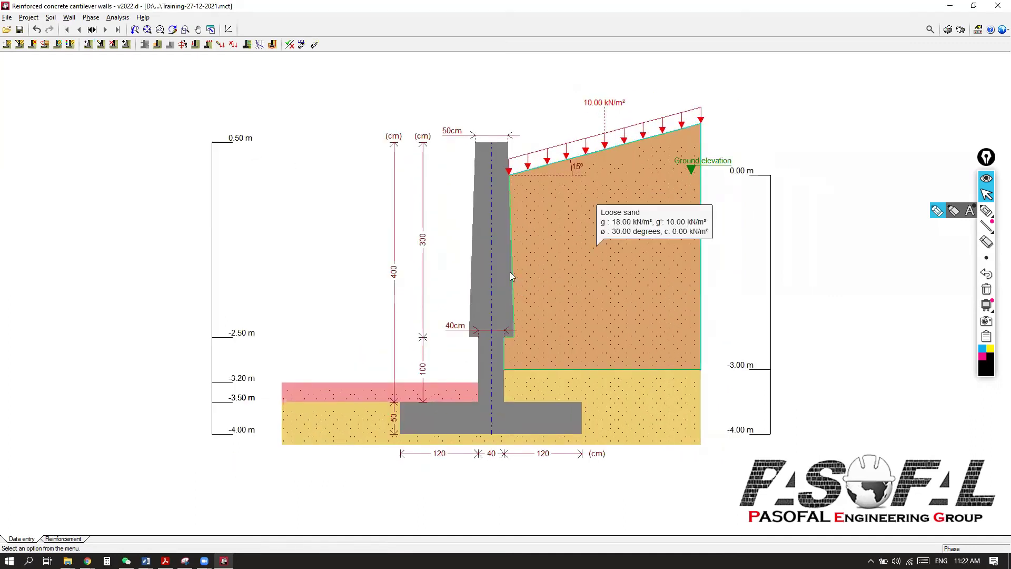
Step: Try to delete the lower 100 cm wall span above the footing, and undo the deletion
{"action": "scroll", "coordinate": [521, 340], "scroll_direction": "up", "scroll_amount": 1}
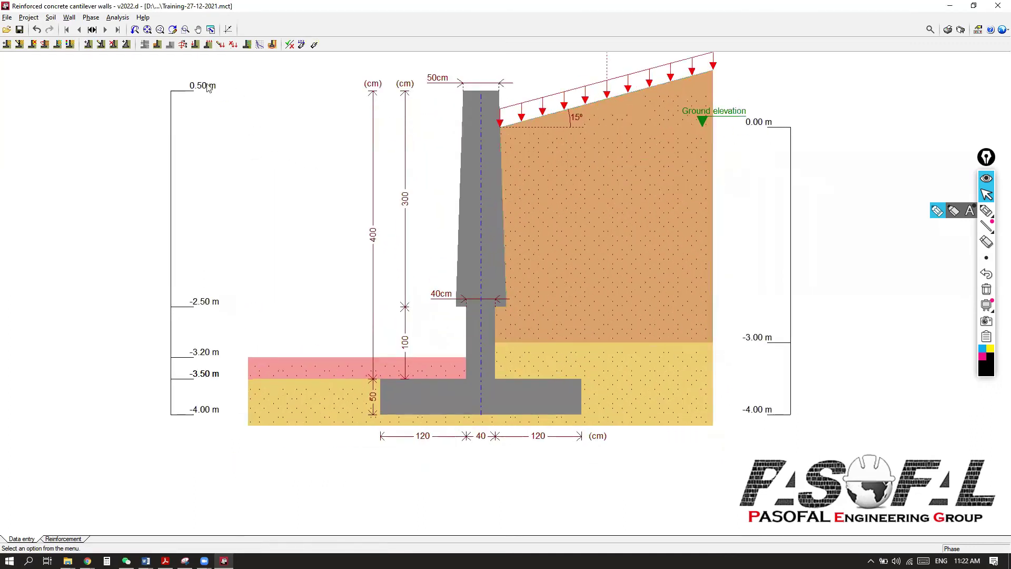
{"action": "left_click", "coordinate": [69, 17]}
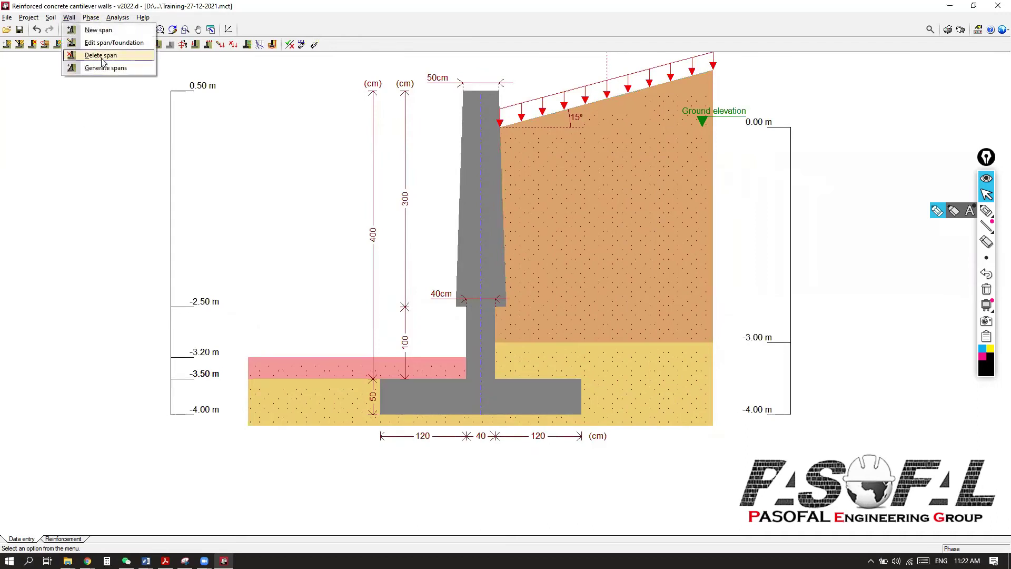
{"action": "left_click", "coordinate": [102, 56]}
{"action": "left_click", "coordinate": [488, 355]}
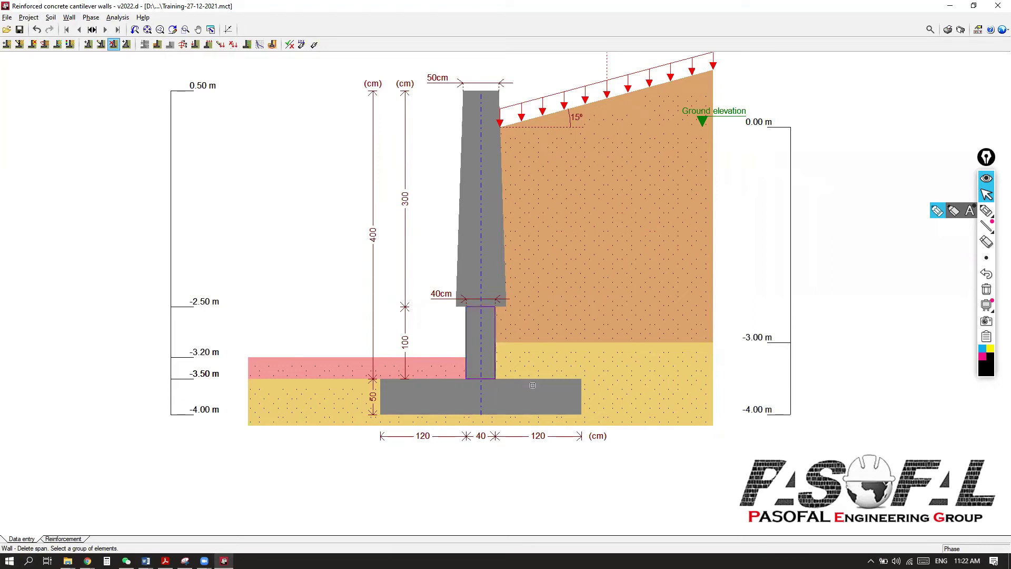
{"action": "right_click", "coordinate": [346, 291]}
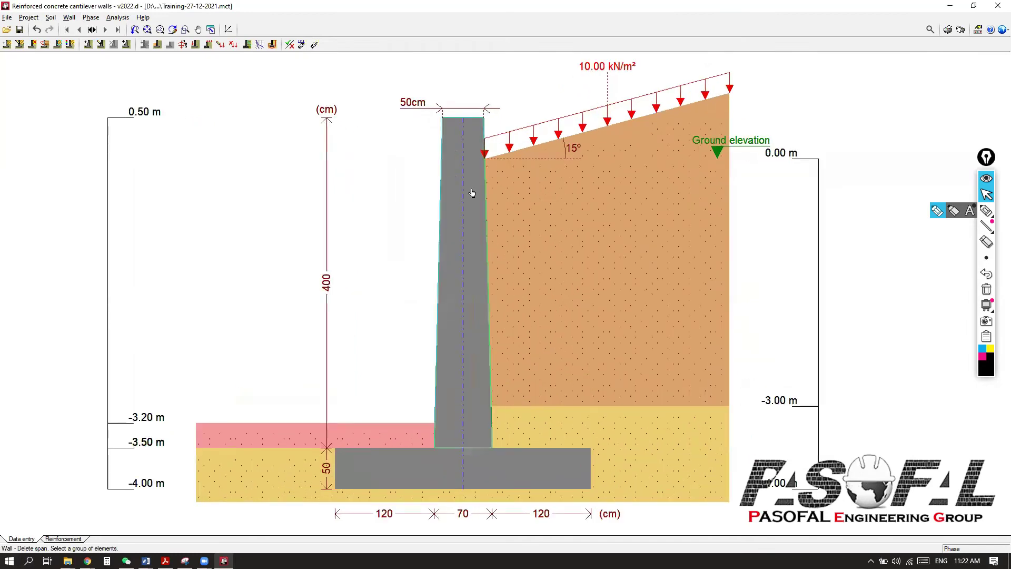
{"action": "left_click", "coordinate": [37, 29]}
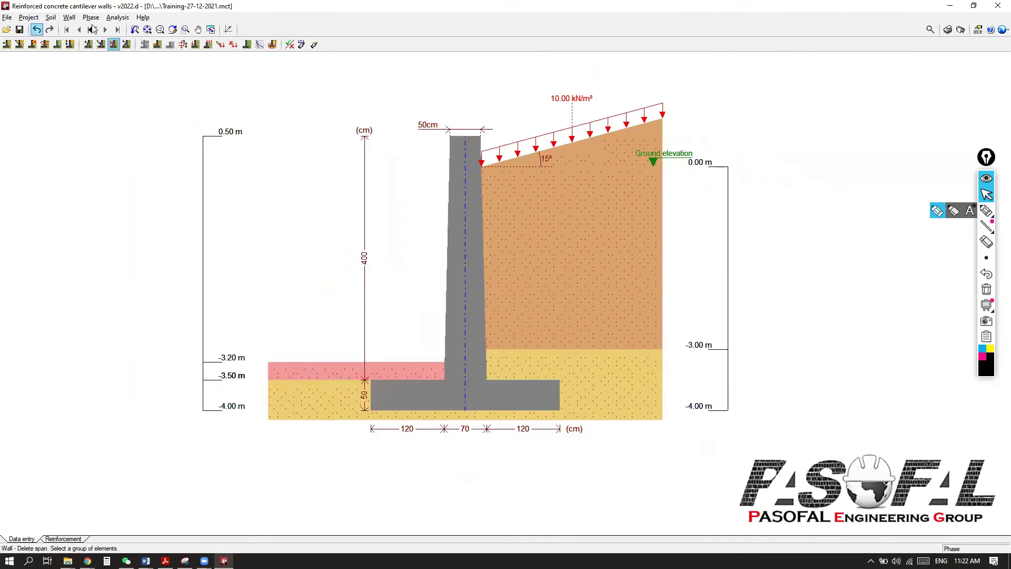
Step: Edit the lower 100 cm wall span to a top thickness of 25 cm and bottom thickness of 35 cm on both infill and backfill sides
{"action": "left_click", "coordinate": [69, 18]}
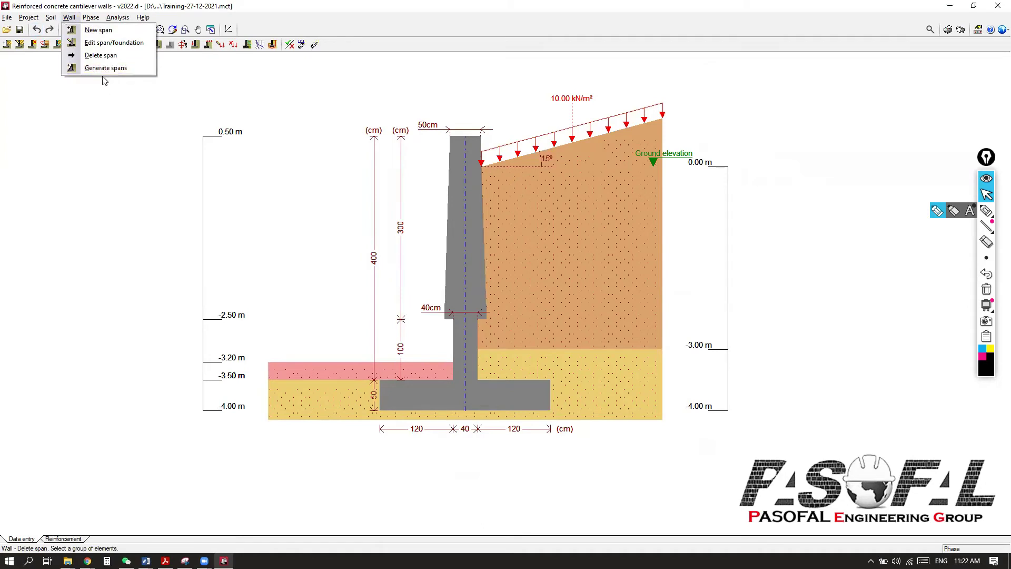
{"action": "left_click", "coordinate": [98, 43]}
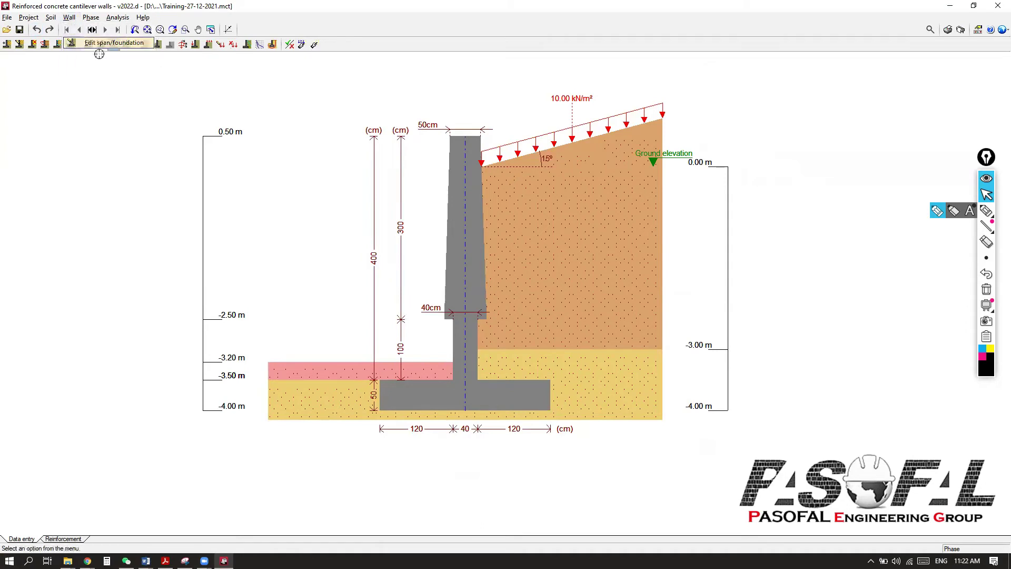
{"action": "left_click", "coordinate": [469, 347]}
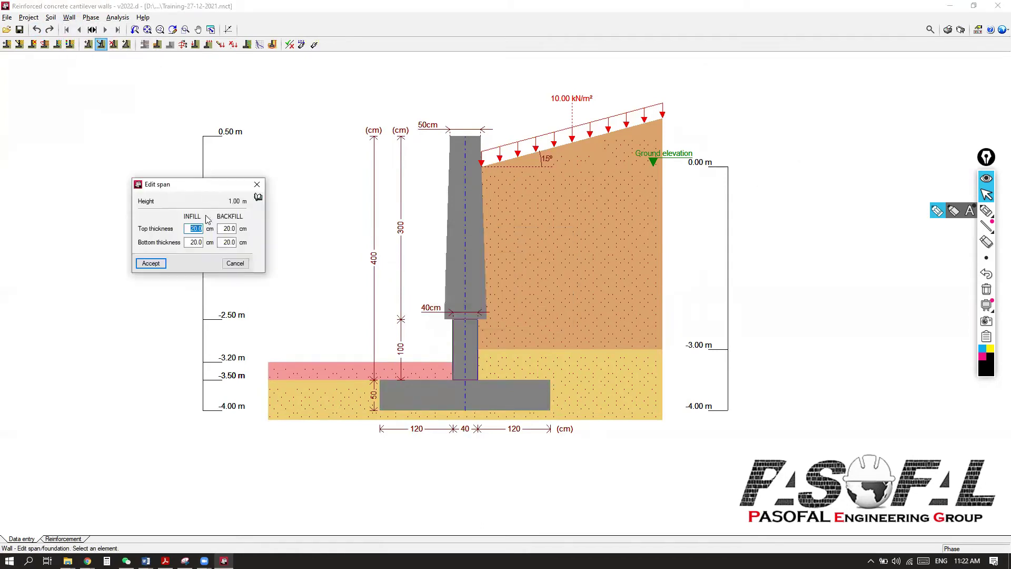
{"action": "type", "text": "25"}
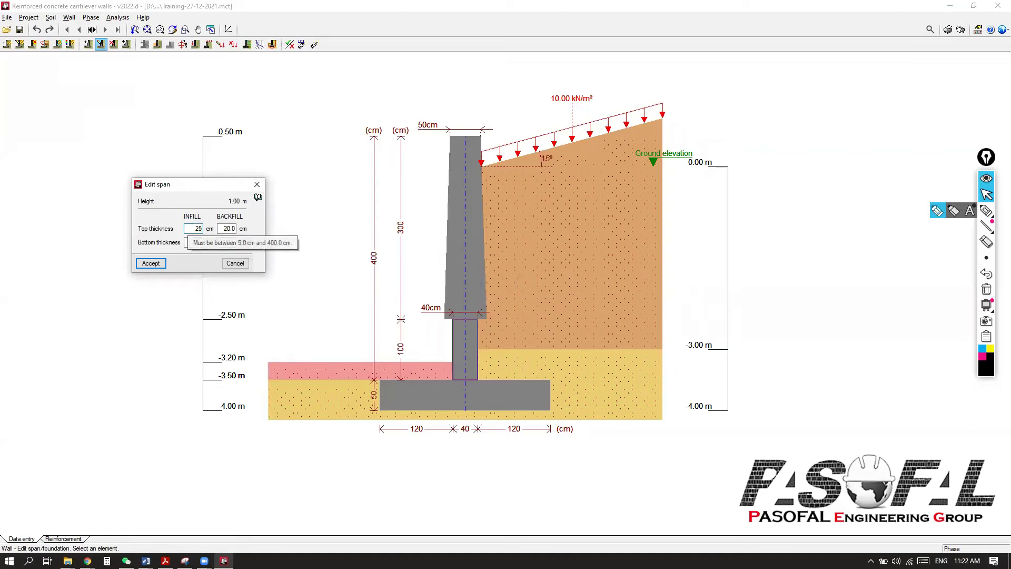
{"action": "key", "text": "Tab"}
{"action": "type", "text": "25"}
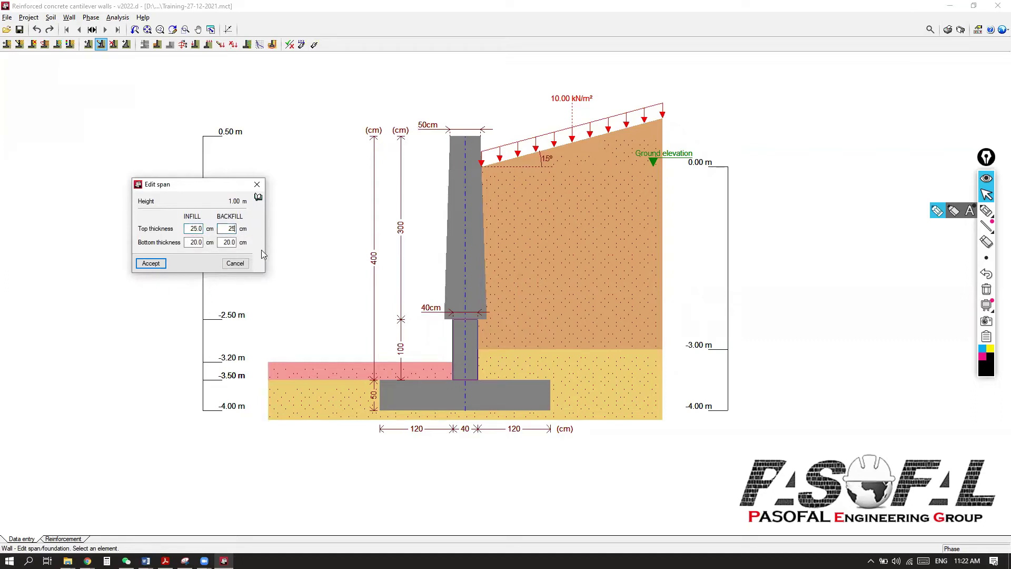
{"action": "key", "text": "Tab"}
{"action": "type", "text": "35"}
{"action": "key", "text": "Tab"}
{"action": "type", "text": "35"}
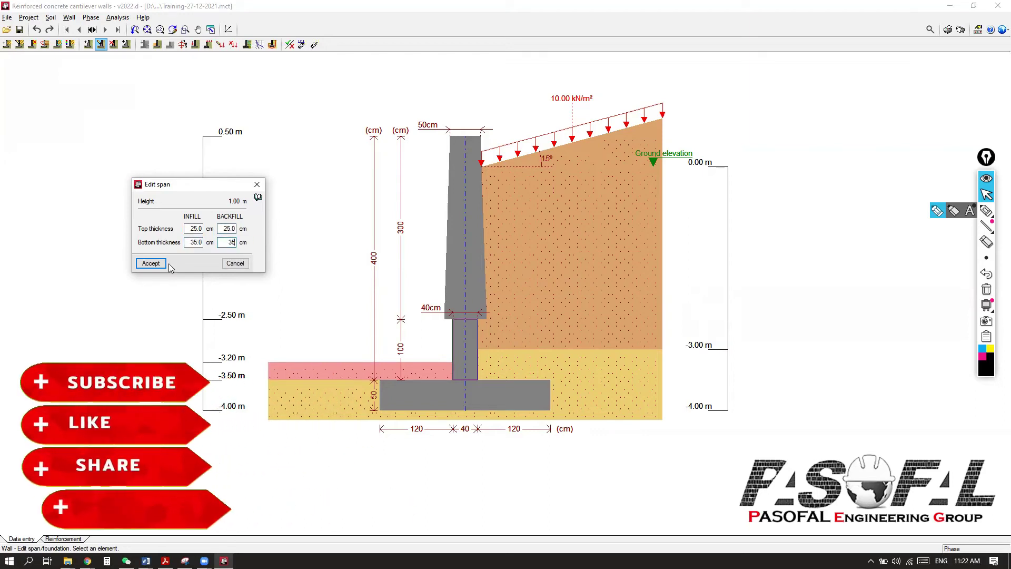
{"action": "key", "text": "Return"}
Step: Set the upper 3.00 m span's bottom thickness to 25 cm on both the infill and backfill sides
{"action": "scroll", "coordinate": [527, 399], "scroll_direction": "up", "scroll_amount": 1}
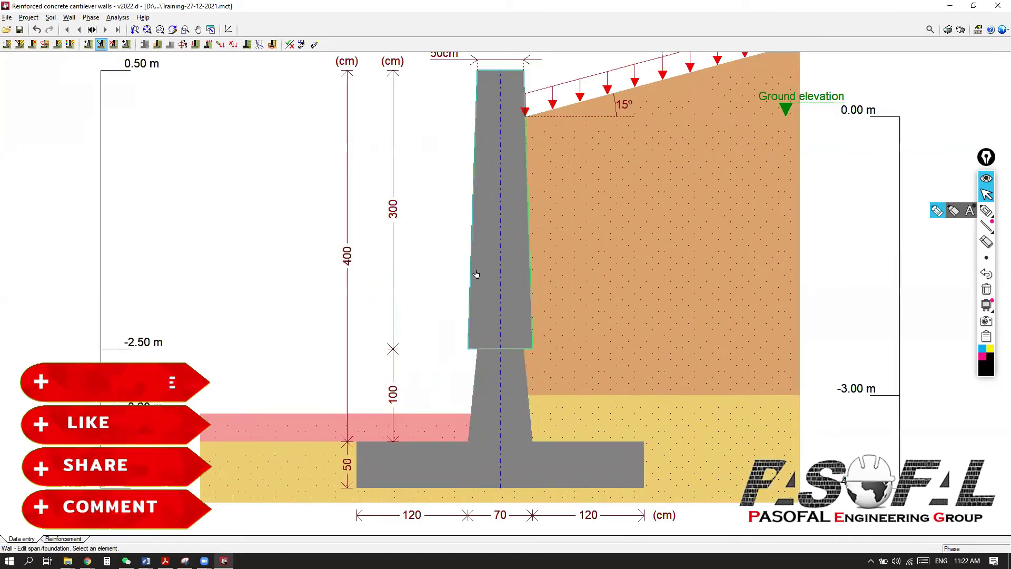
{"action": "left_click", "coordinate": [505, 258]}
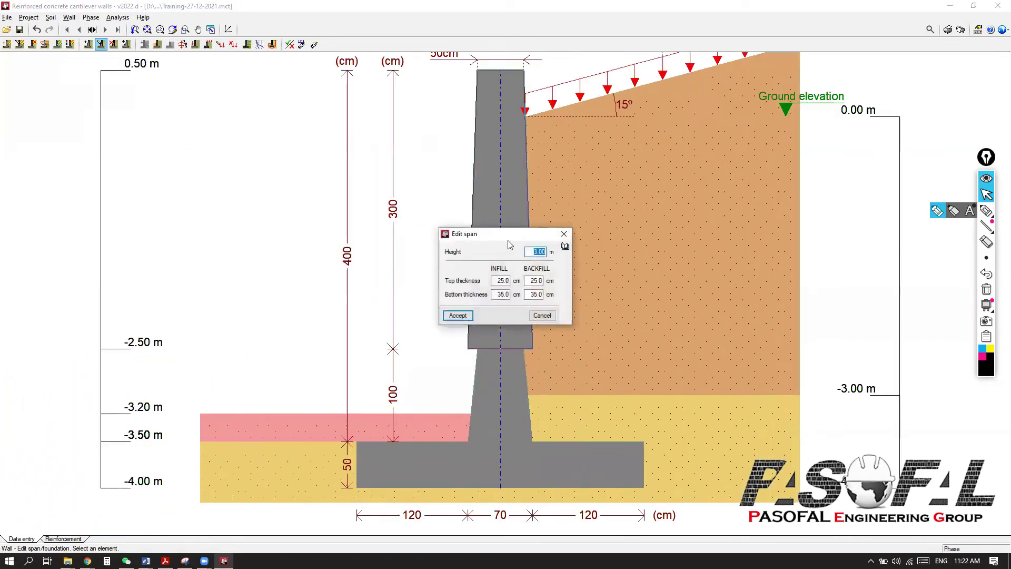
{"action": "left_click_drag", "start_coordinate": [507, 237], "coordinate": [217, 198]}
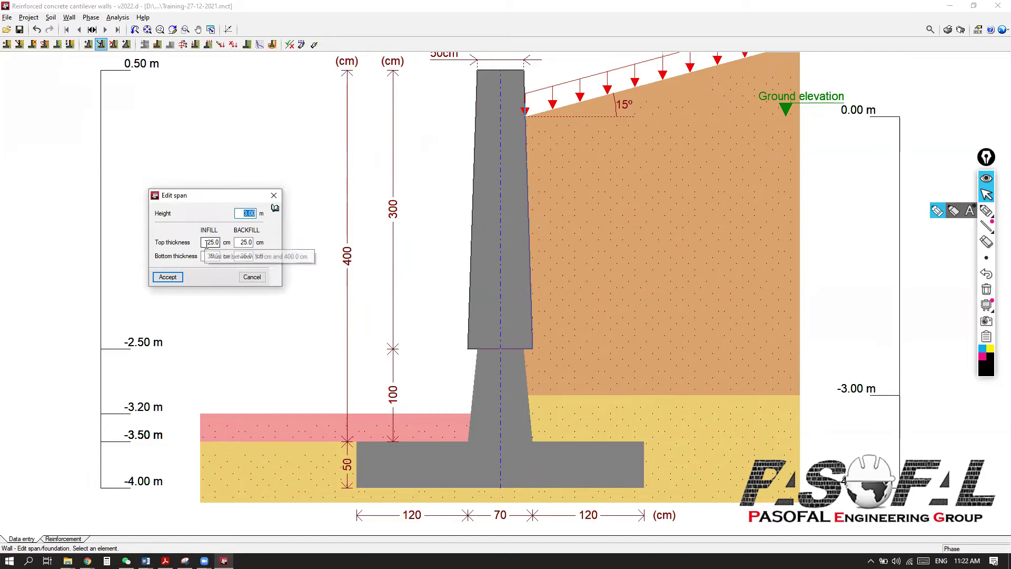
{"action": "key", "text": "Tab"}
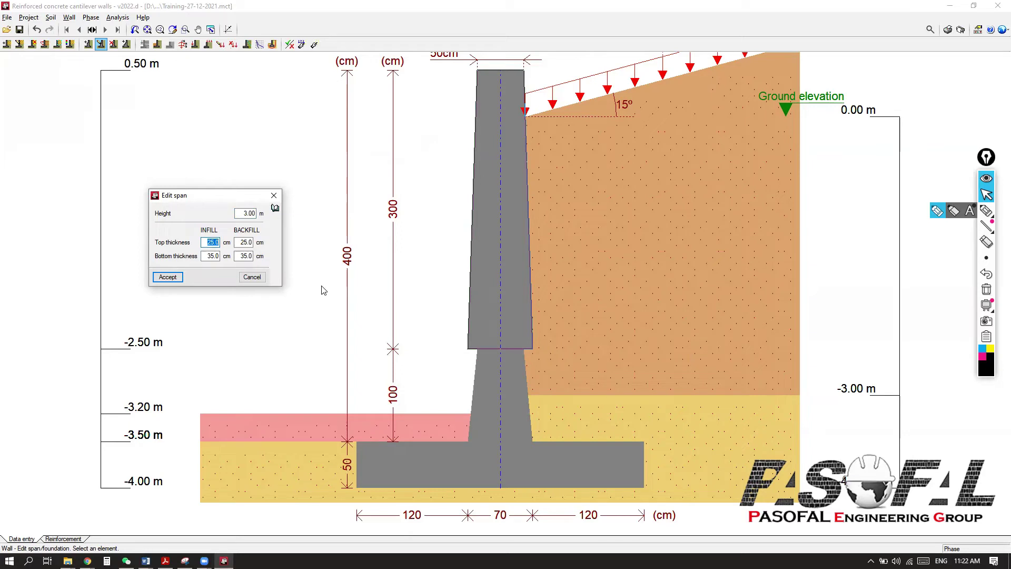
{"action": "left_click", "coordinate": [204, 256]}
{"action": "type", "text": "25"}
{"action": "left_click", "coordinate": [242, 256]}
{"action": "type", "text": "25.0"}
{"action": "left_click", "coordinate": [167, 277]}
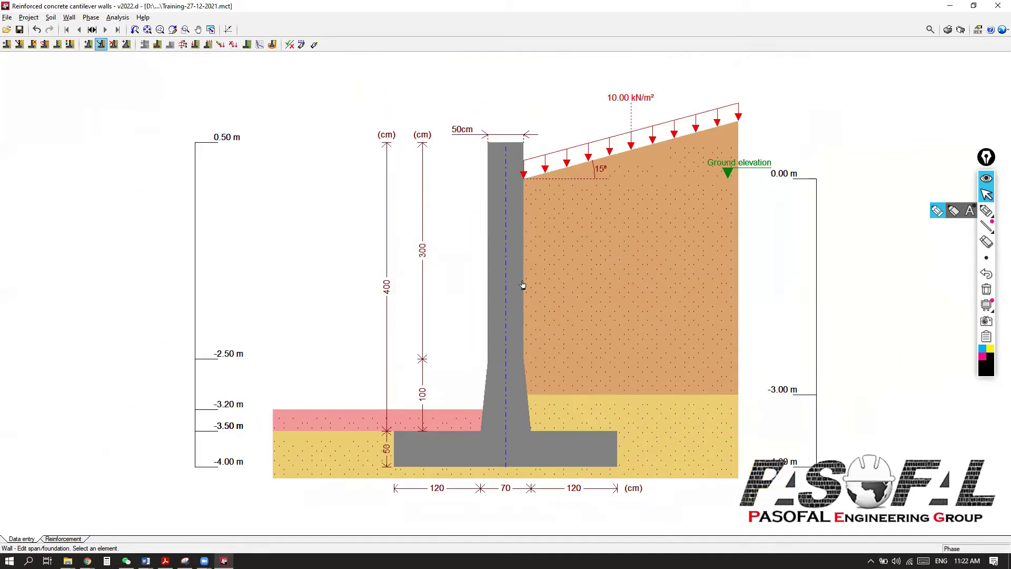
Step: Inspect the wall profile around the joint between the upper span and the tapered lower span
{"action": "scroll", "coordinate": [543, 334], "scroll_direction": "up", "scroll_amount": 4}
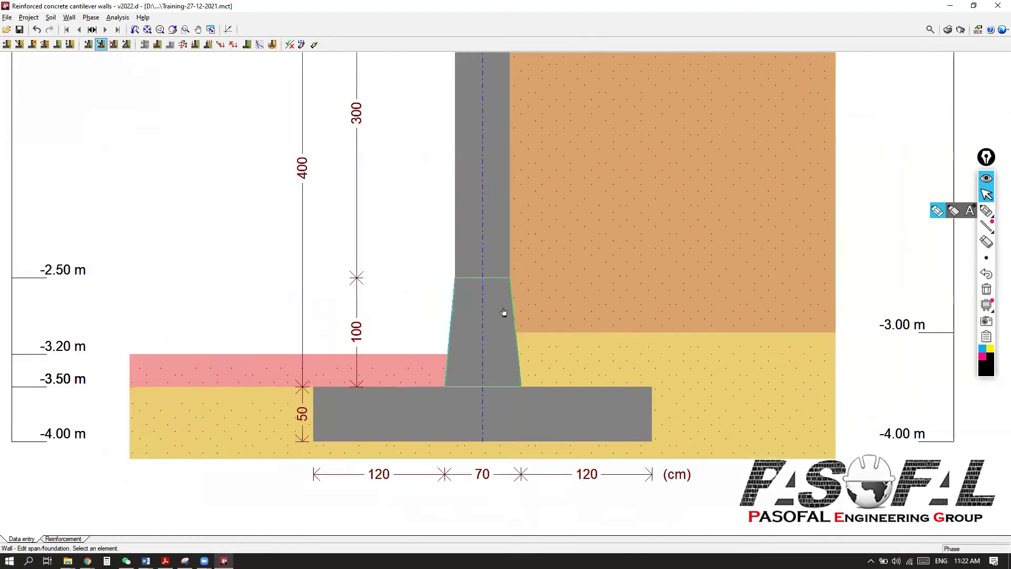
{"action": "scroll", "coordinate": [410, 370], "scroll_direction": "down", "scroll_amount": 5}
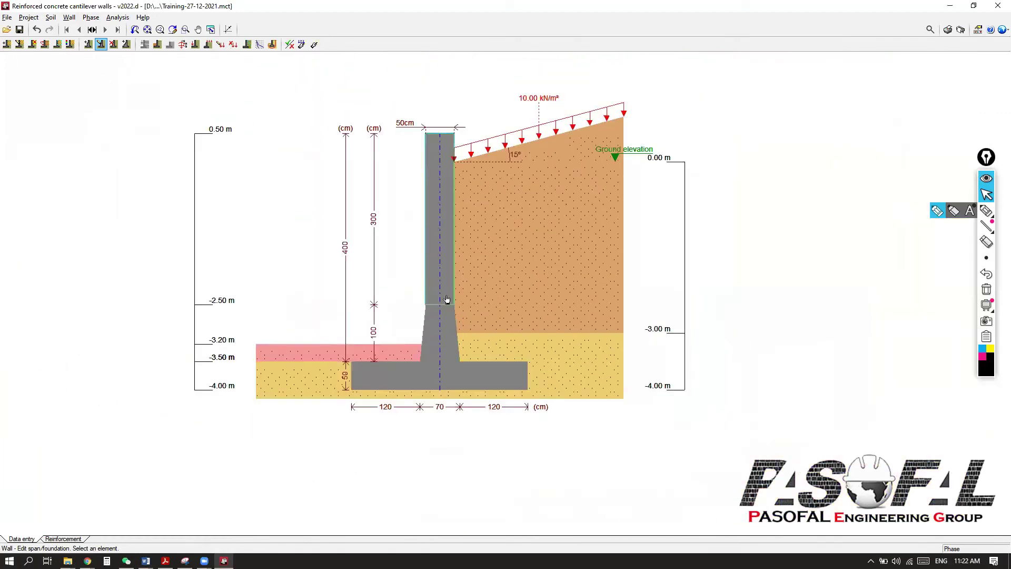
{"action": "scroll", "coordinate": [464, 260], "scroll_direction": "up", "scroll_amount": 3}
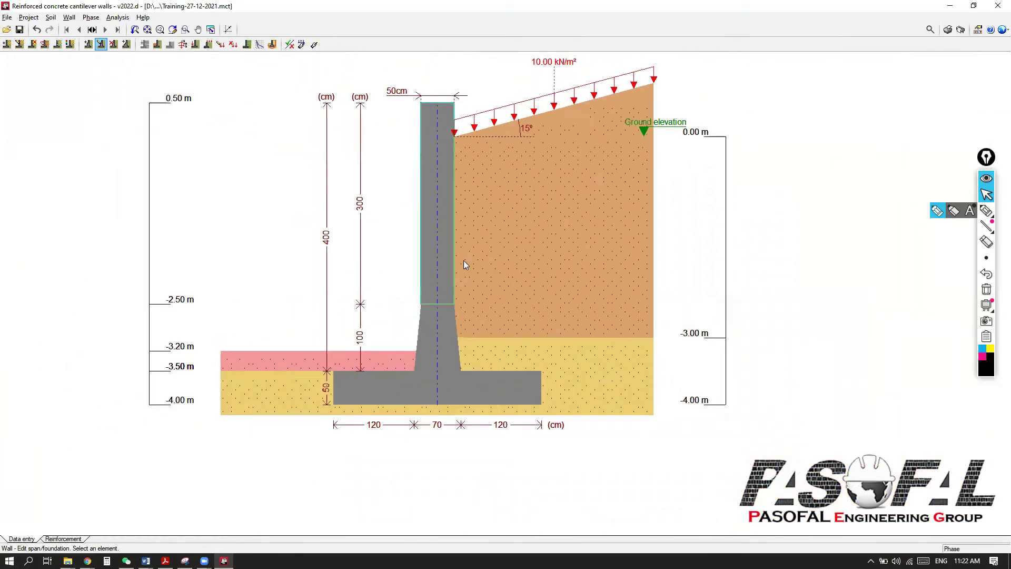
{"action": "scroll", "coordinate": [446, 316], "scroll_direction": "down", "scroll_amount": 3}
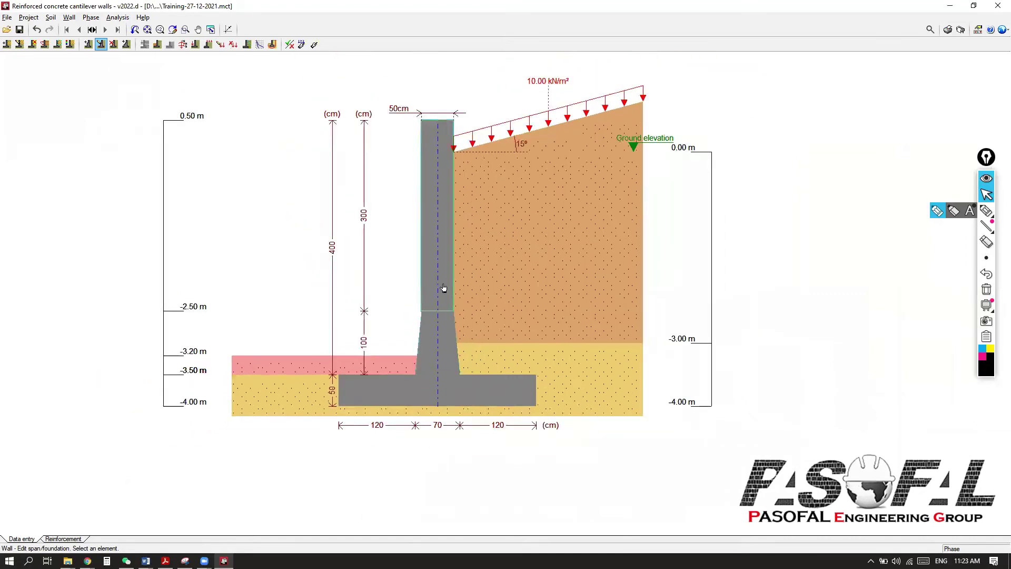
{"action": "scroll", "coordinate": [444, 277], "scroll_direction": "up", "scroll_amount": 4}
{"action": "scroll", "coordinate": [428, 316], "scroll_direction": "down", "scroll_amount": 2}
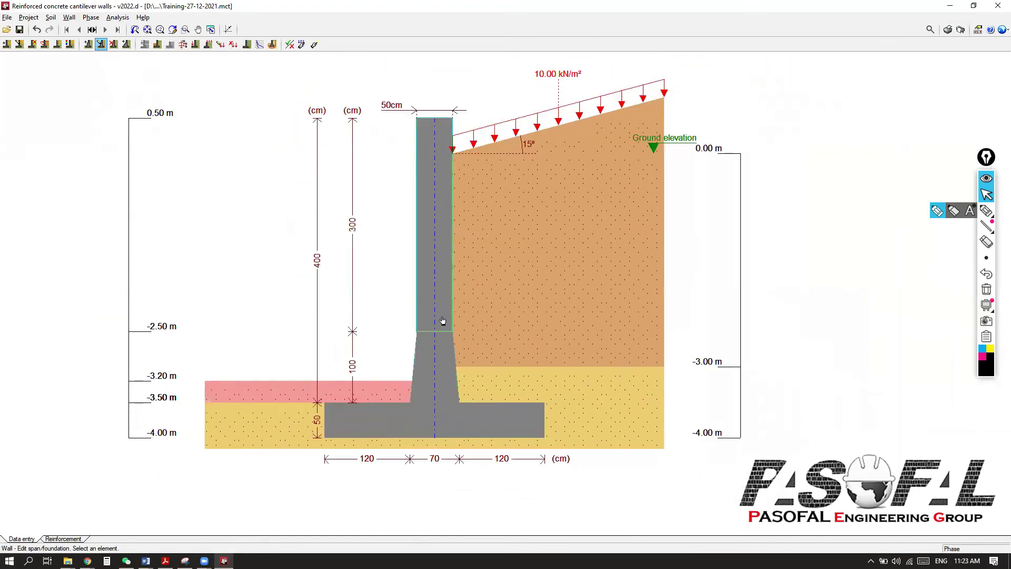
{"action": "scroll", "coordinate": [443, 318], "scroll_direction": "up", "scroll_amount": 2}
{"action": "scroll", "coordinate": [437, 329], "scroll_direction": "up", "scroll_amount": 1}
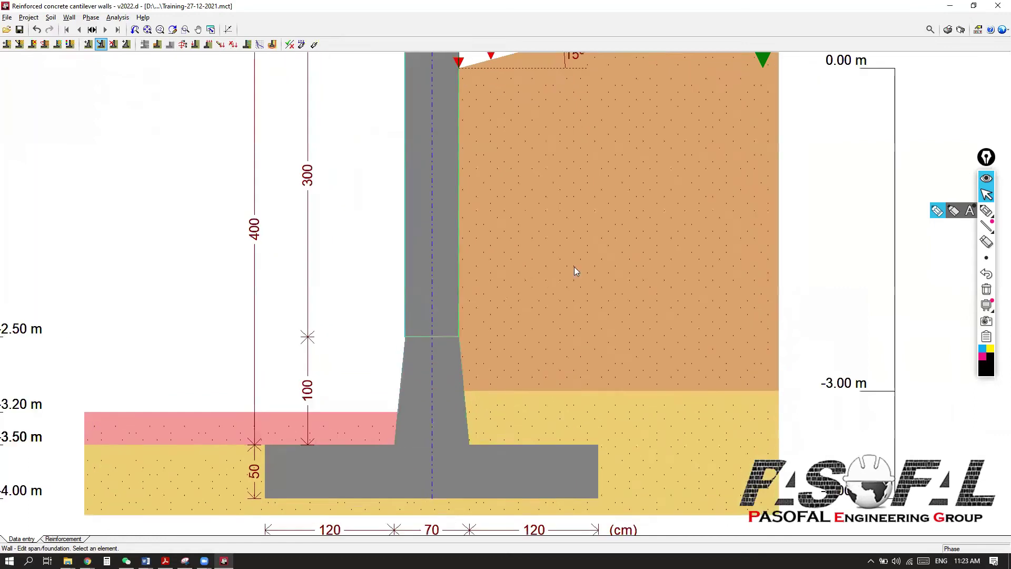
Step: Sketch a stepped wall outline over the backfill with the annotation pen, and clear the sketch
{"action": "left_click", "coordinate": [986, 211]}
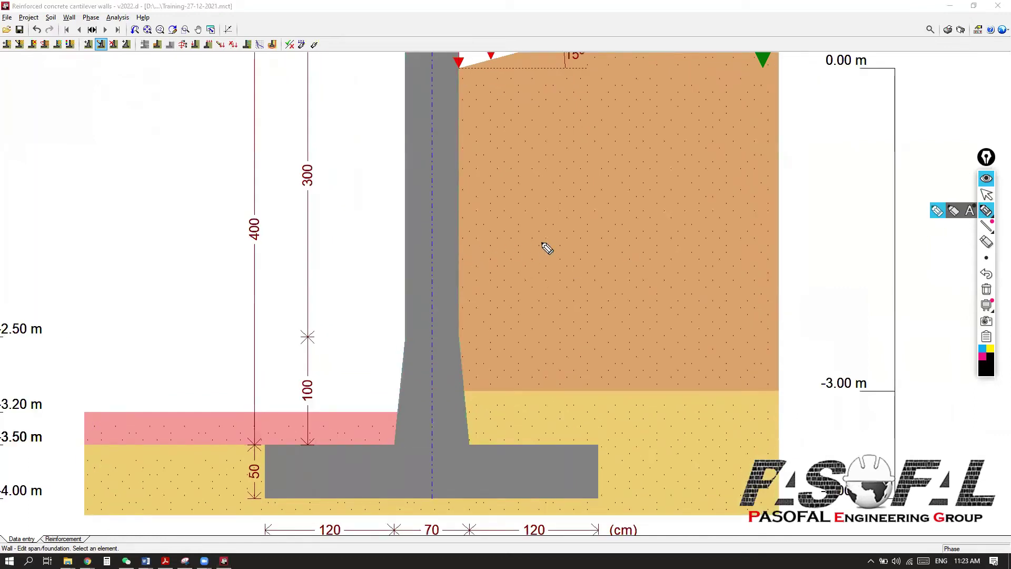
{"action": "mouse_move", "coordinate": [555, 159]}
{"action": "left_mouse_down"}
{"action": "mouse_move", "coordinate": [557, 190]}
{"action": "mouse_move", "coordinate": [544, 196]}
{"action": "mouse_move", "coordinate": [531, 231]}
{"action": "mouse_move", "coordinate": [522, 348]}
{"action": "left_mouse_up"}
{"action": "mouse_move", "coordinate": [570, 155]}
{"action": "left_mouse_down"}
{"action": "mouse_move", "coordinate": [569, 191]}
{"action": "mouse_move", "coordinate": [580, 193]}
{"action": "mouse_move", "coordinate": [578, 226]}
{"action": "mouse_move", "coordinate": [590, 226]}
{"action": "mouse_move", "coordinate": [590, 279]}
{"action": "mouse_move", "coordinate": [601, 282]}
{"action": "mouse_move", "coordinate": [605, 320]}
{"action": "left_mouse_up"}
{"action": "left_click", "coordinate": [986, 195]}
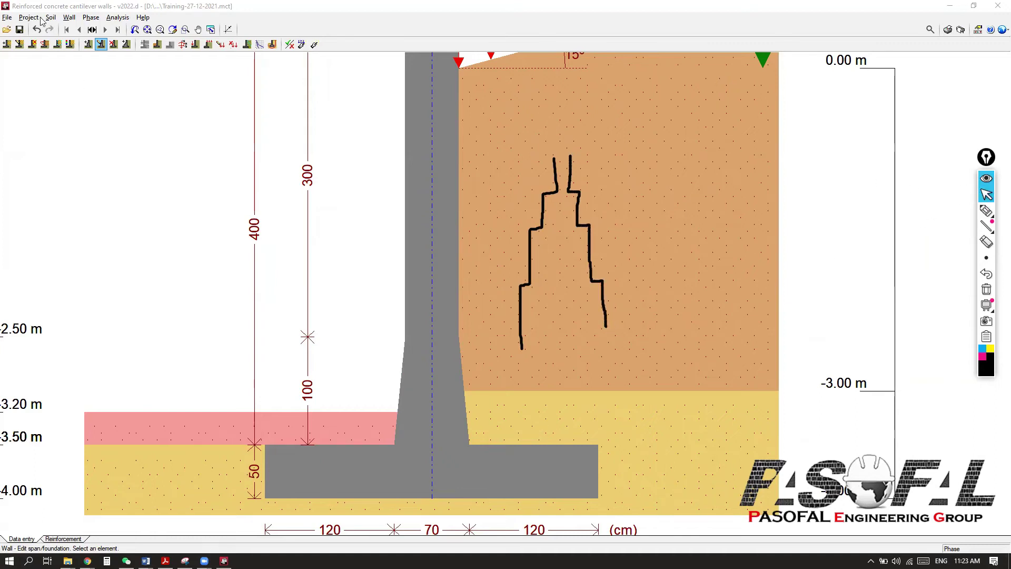
{"action": "left_click", "coordinate": [69, 17]}
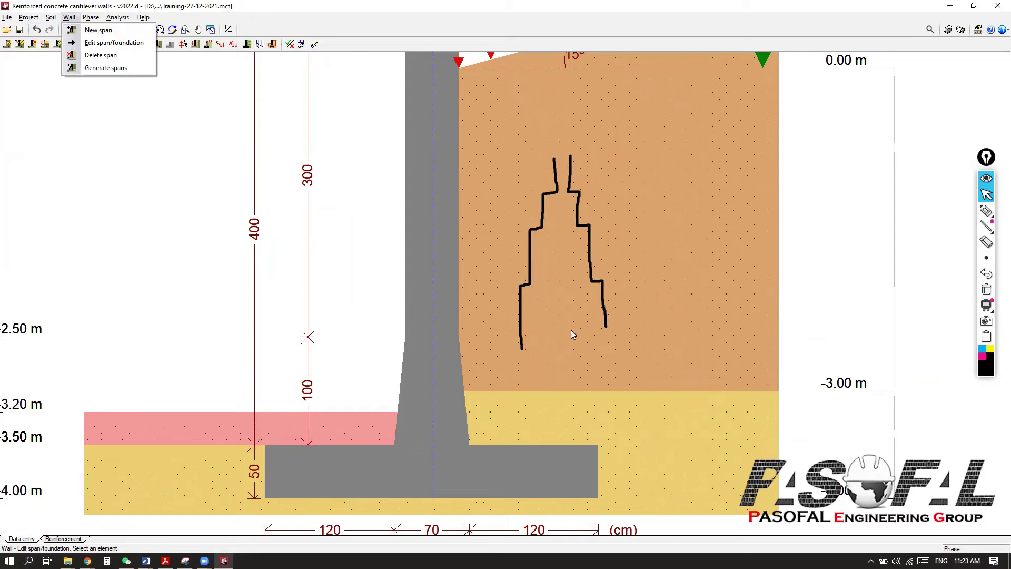
{"action": "left_click", "coordinate": [987, 289]}
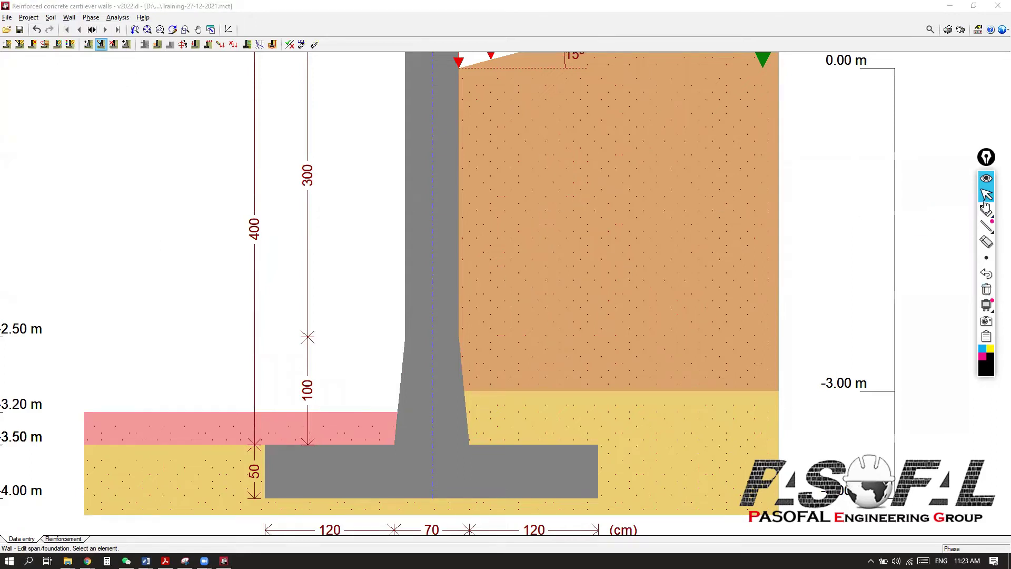
{"action": "scroll", "coordinate": [527, 245], "scroll_direction": "down", "scroll_amount": 5}
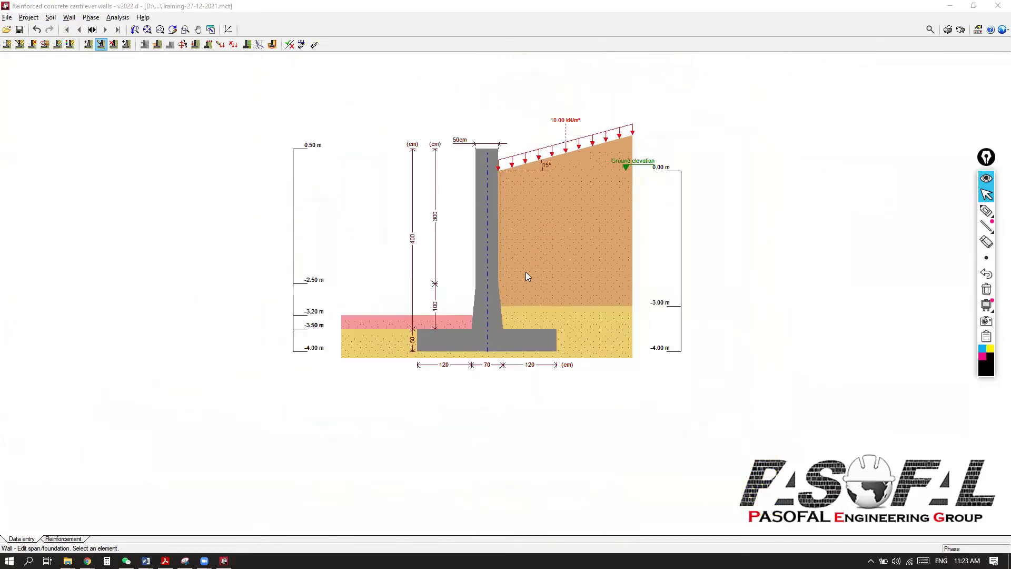
Step: Examine the phase results through the axial, shear, bending moment, earth pressure and hydrostatic pressure diagrams, and close the results
{"action": "left_click", "coordinate": [69, 18]}
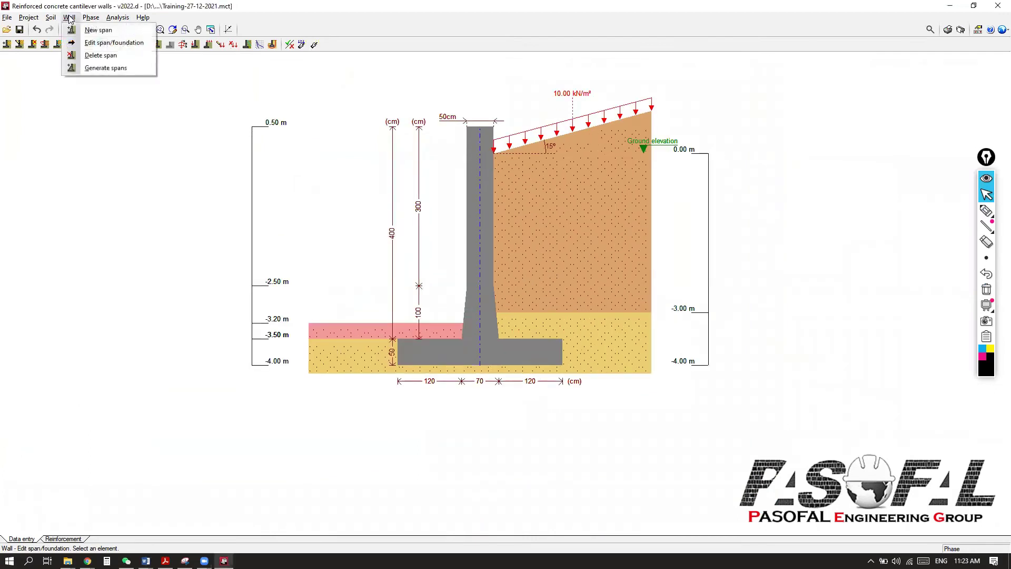
{"action": "mouse_move", "coordinate": [91, 19]}
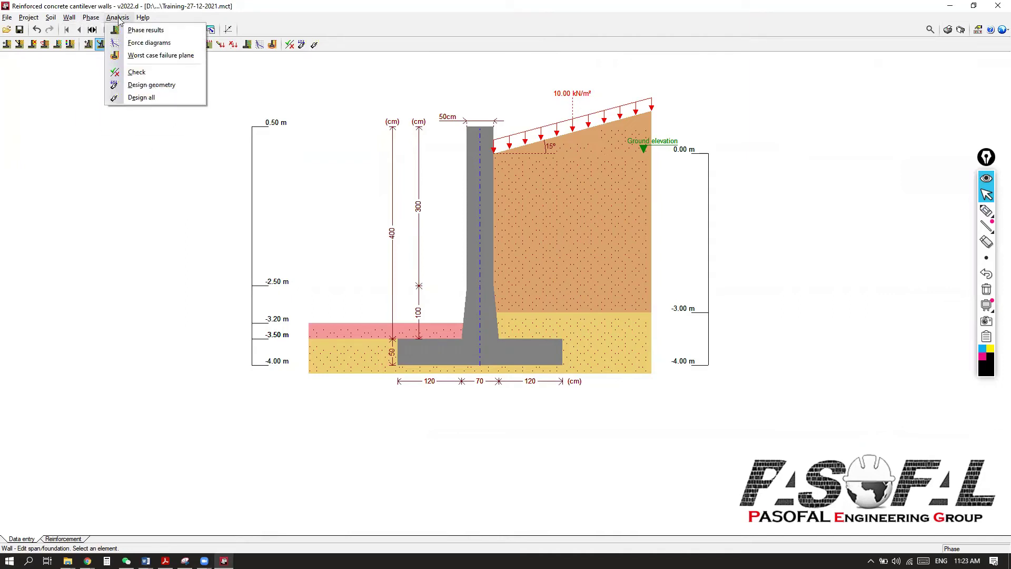
{"action": "left_click", "coordinate": [141, 30]}
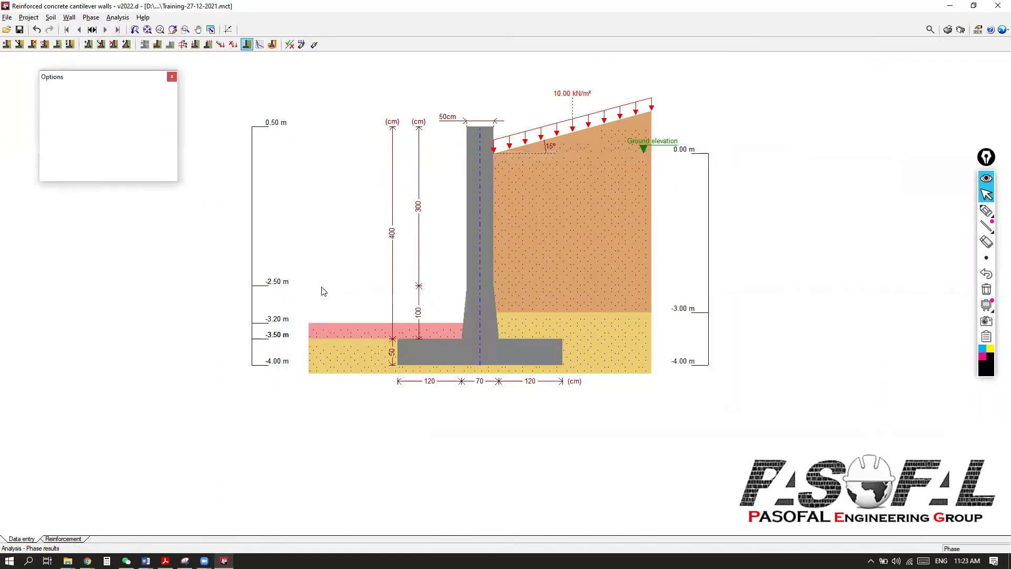
{"action": "scroll", "coordinate": [563, 188], "scroll_direction": "up", "scroll_amount": 3}
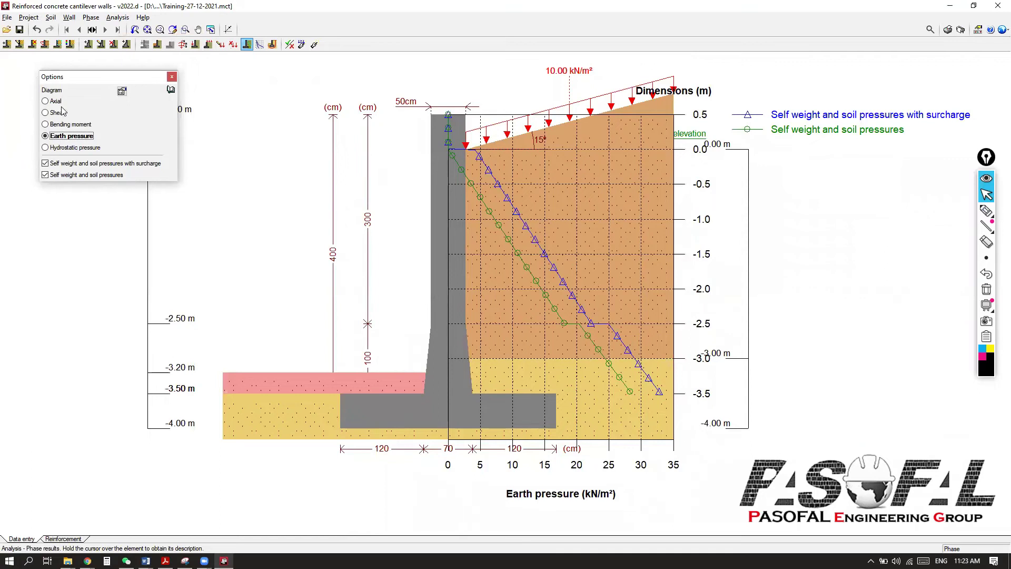
{"action": "left_click", "coordinate": [45, 101]}
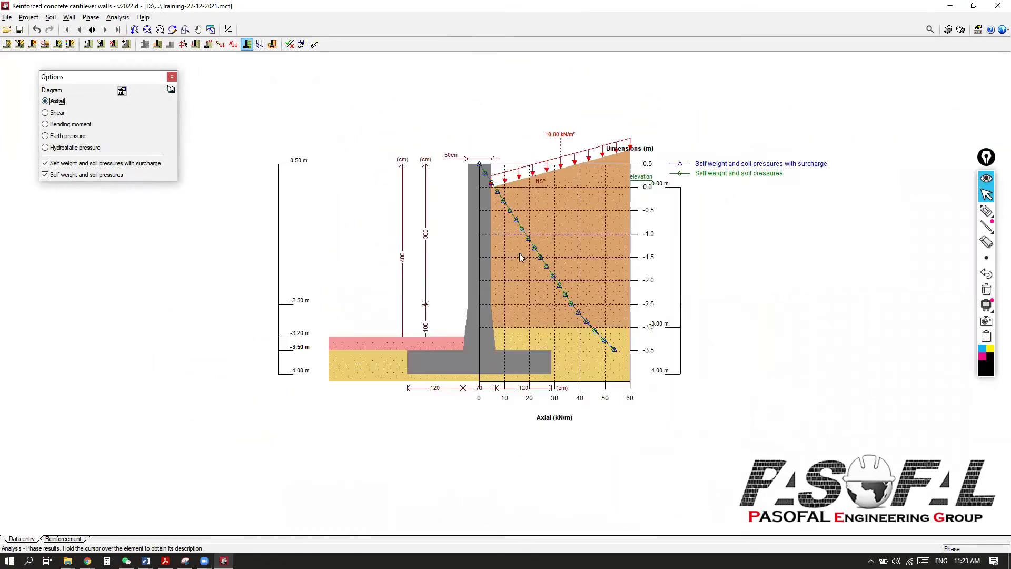
{"action": "scroll", "coordinate": [519, 253], "scroll_direction": "down", "scroll_amount": 2}
{"action": "left_click", "coordinate": [61, 114]}
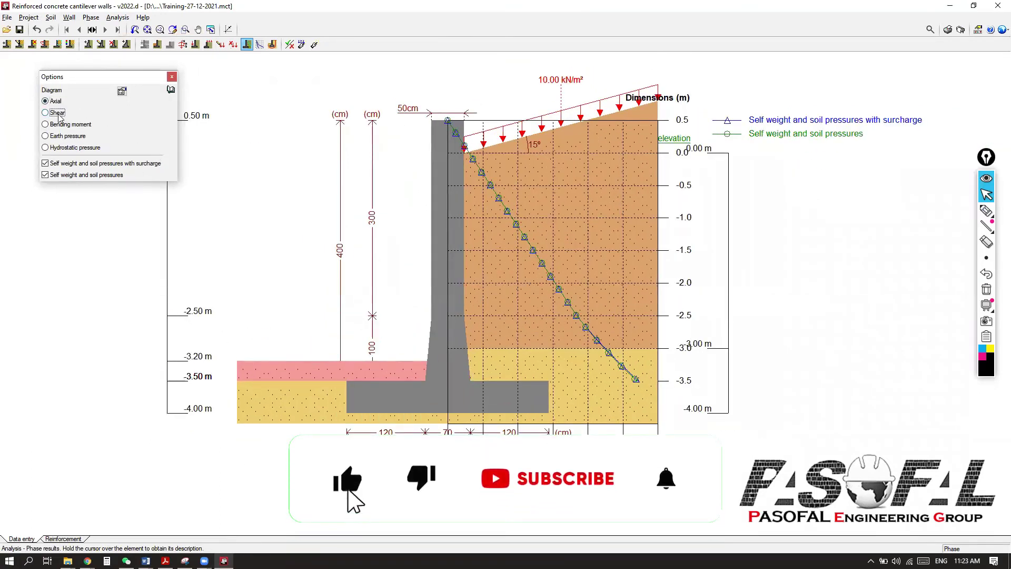
{"action": "left_click", "coordinate": [57, 125]}
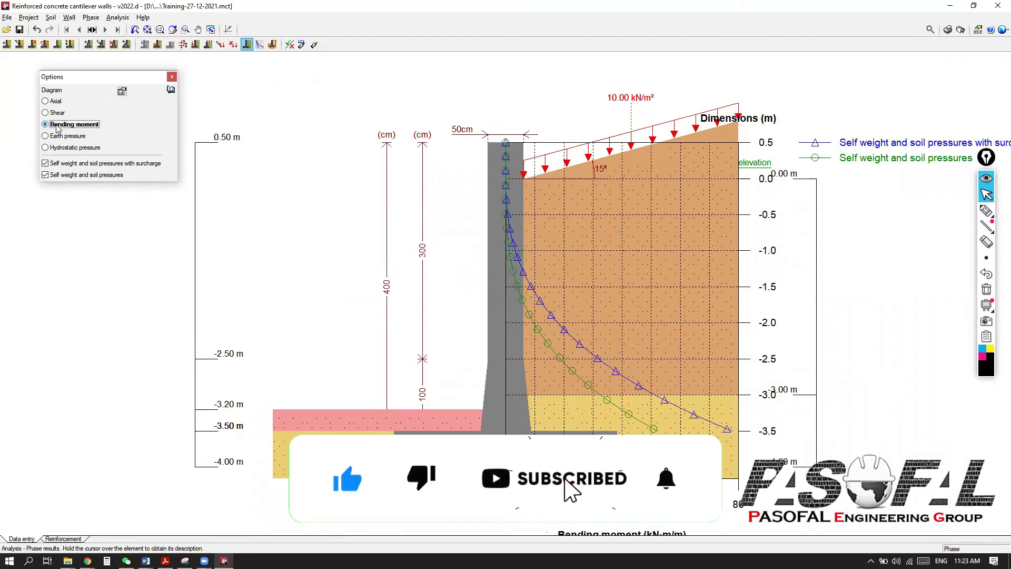
{"action": "left_click", "coordinate": [55, 136]}
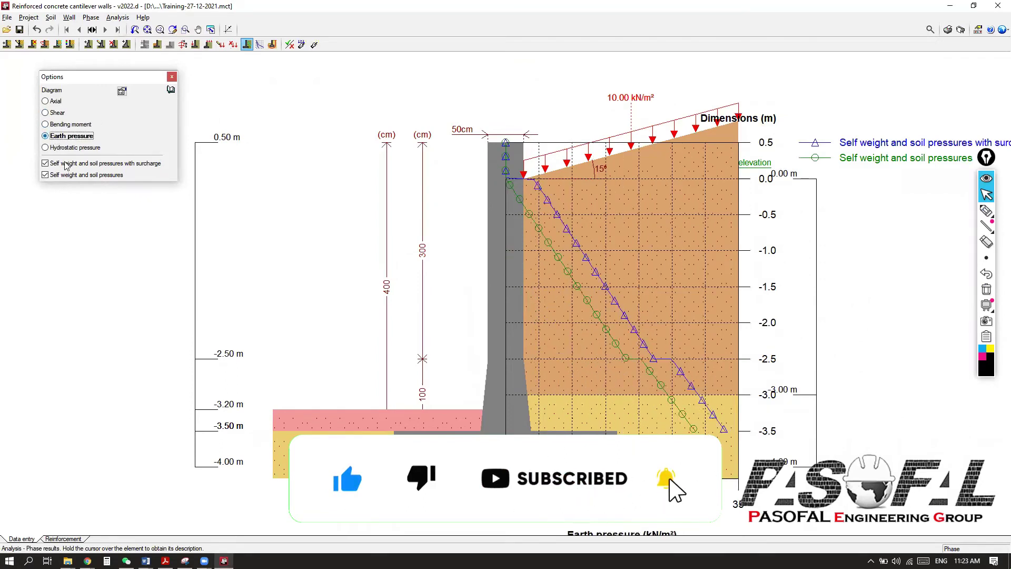
{"action": "left_click", "coordinate": [66, 149]}
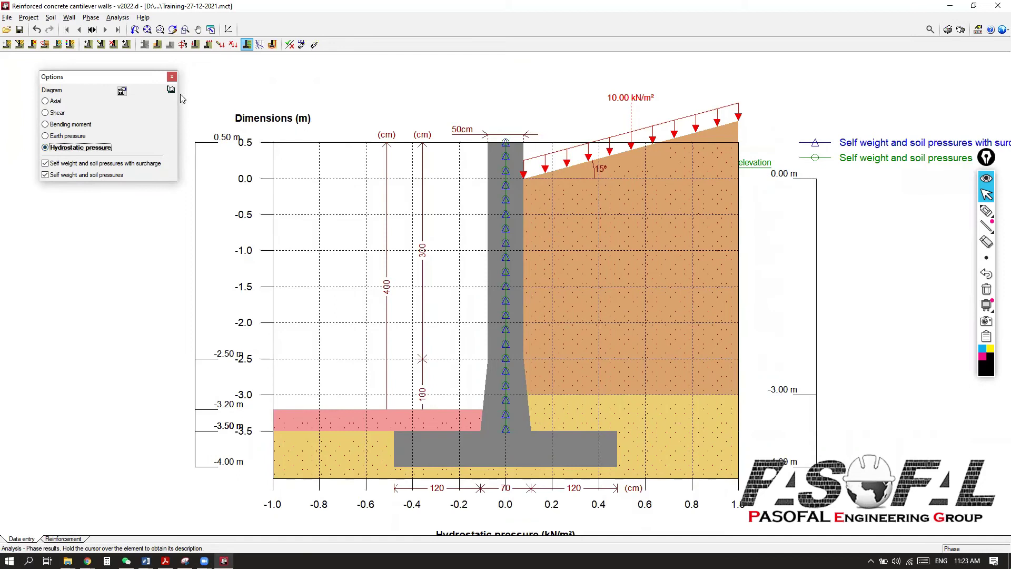
{"action": "left_click", "coordinate": [171, 76]}
Step: Review the project's analysis options and general data, closing both without changes
{"action": "left_click", "coordinate": [28, 17]}
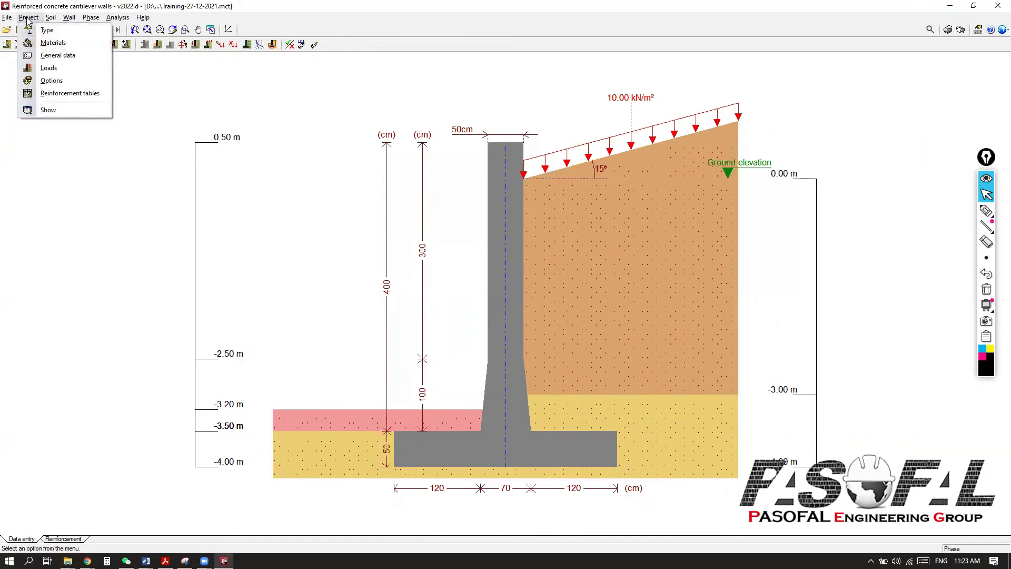
{"action": "left_click", "coordinate": [52, 80]}
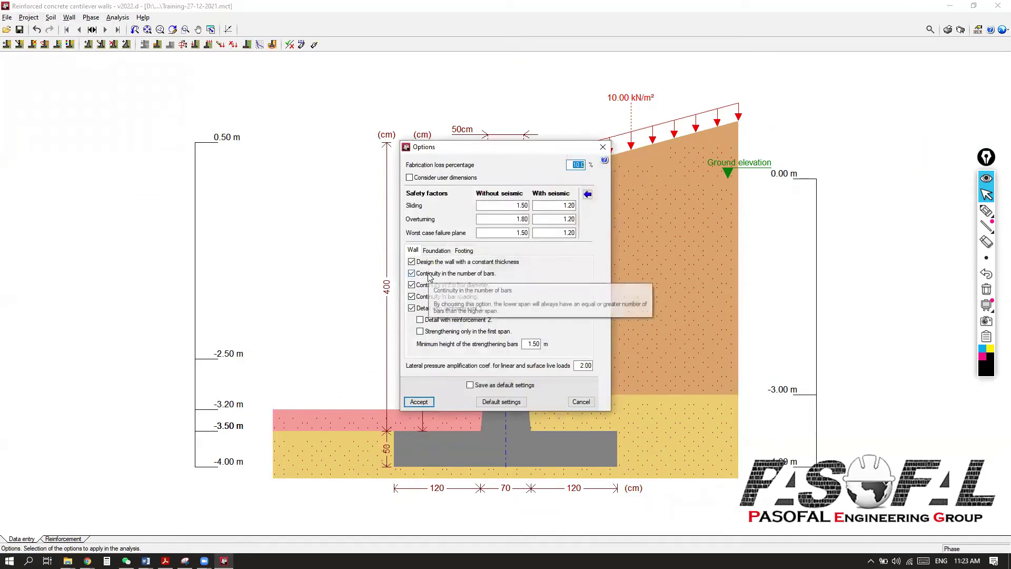
{"action": "key", "text": "Escape"}
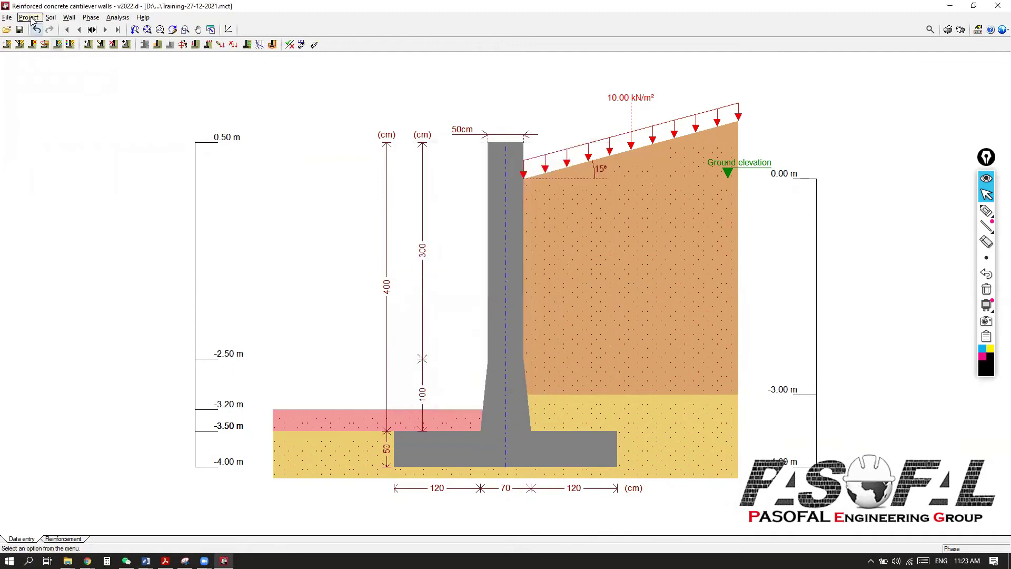
{"action": "left_click", "coordinate": [28, 18]}
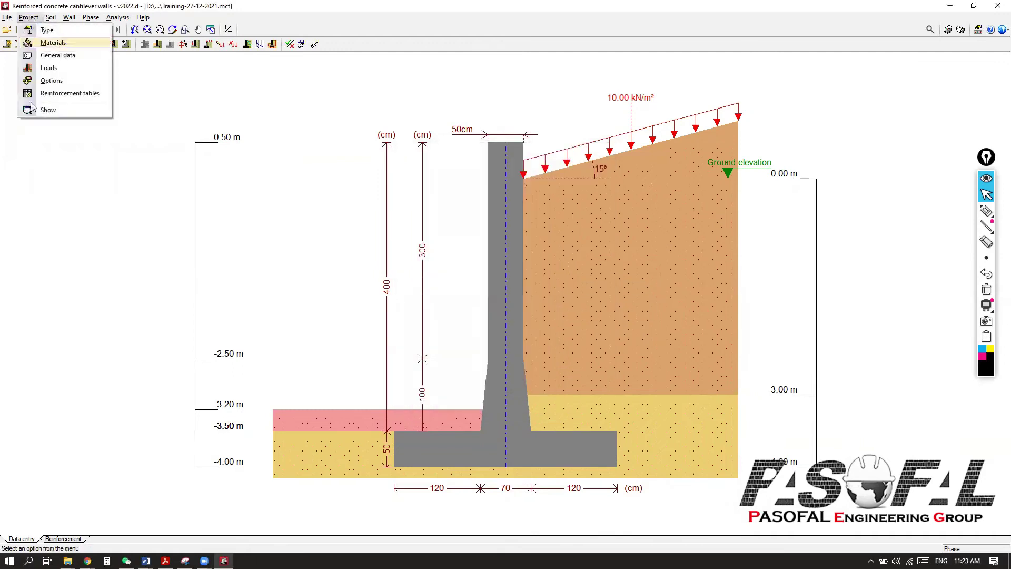
{"action": "left_click", "coordinate": [51, 56]}
{"action": "left_click", "coordinate": [572, 189]}
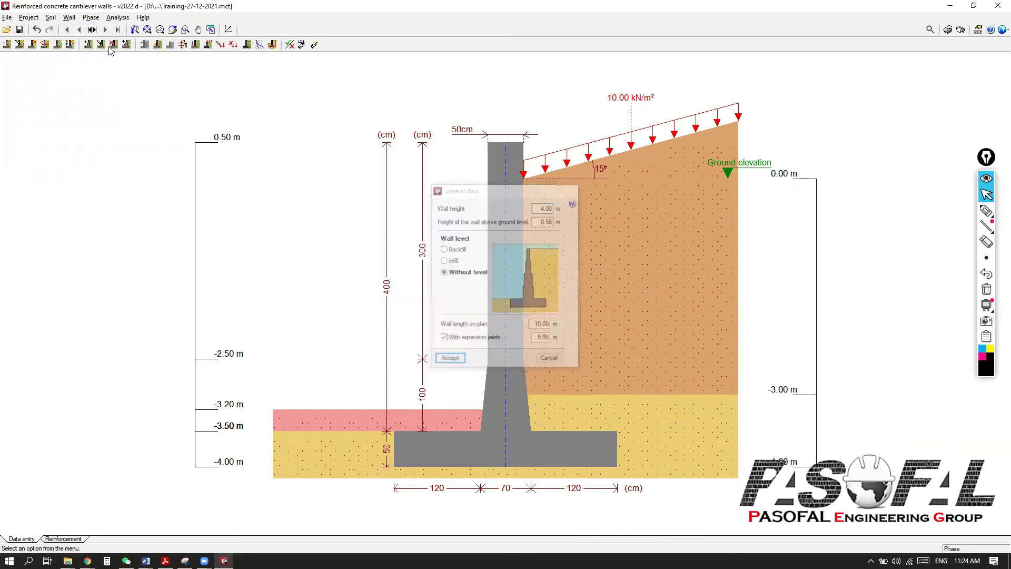
Step: Compare the project's materials settings with its general data, checking concrete, steel, covers, wall height and wall length
{"action": "left_click", "coordinate": [28, 17]}
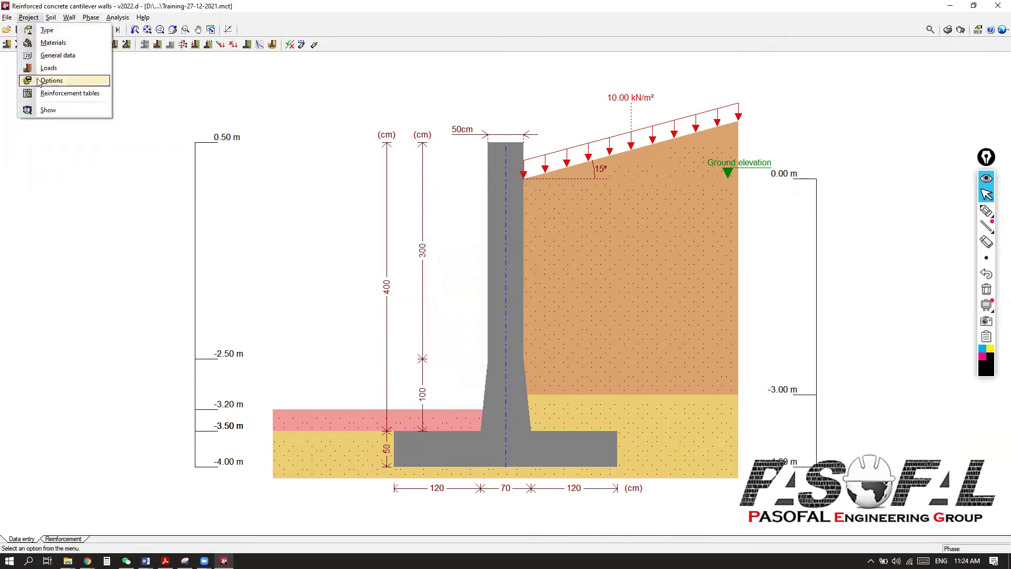
{"action": "left_click", "coordinate": [50, 43]}
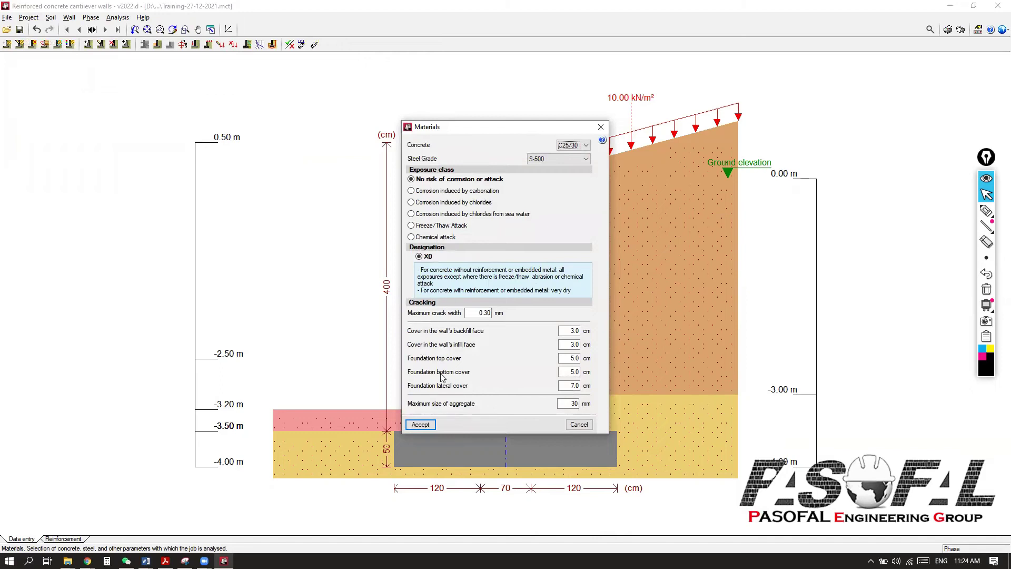
{"action": "left_click", "coordinate": [601, 127]}
{"action": "left_click", "coordinate": [29, 17]}
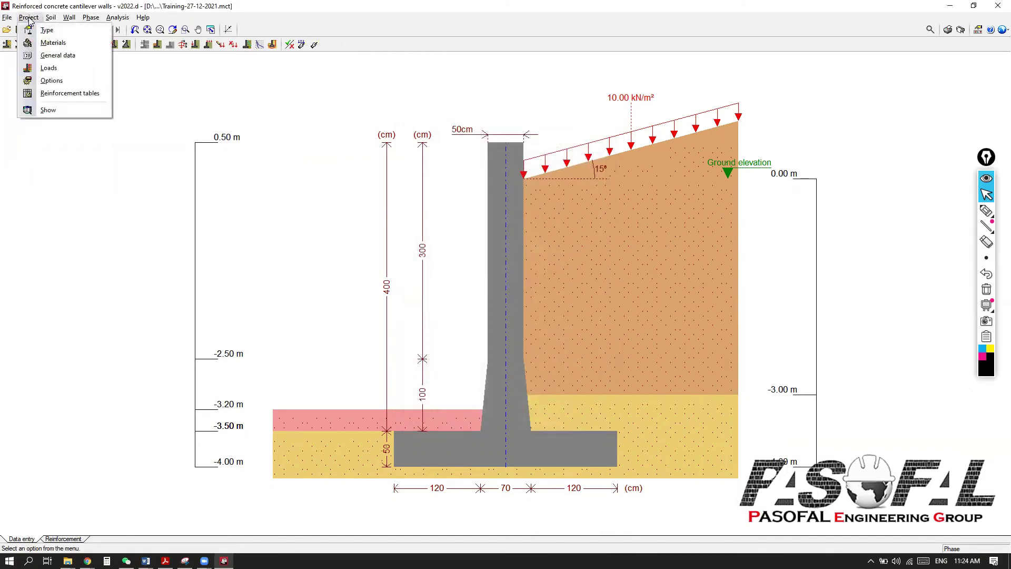
{"action": "left_click", "coordinate": [53, 55]}
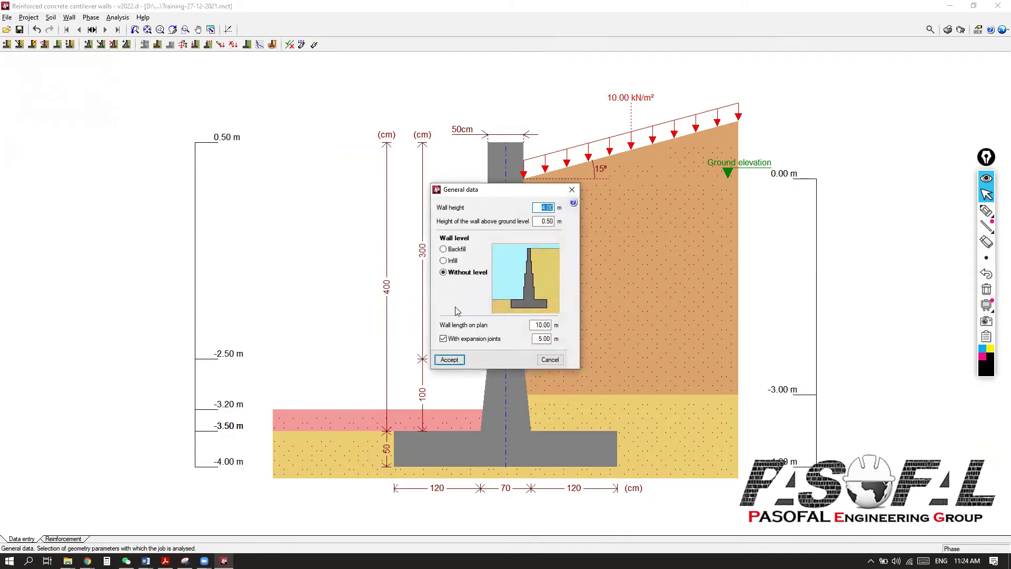
{"action": "left_click", "coordinate": [572, 189]}
{"action": "left_click", "coordinate": [29, 17]}
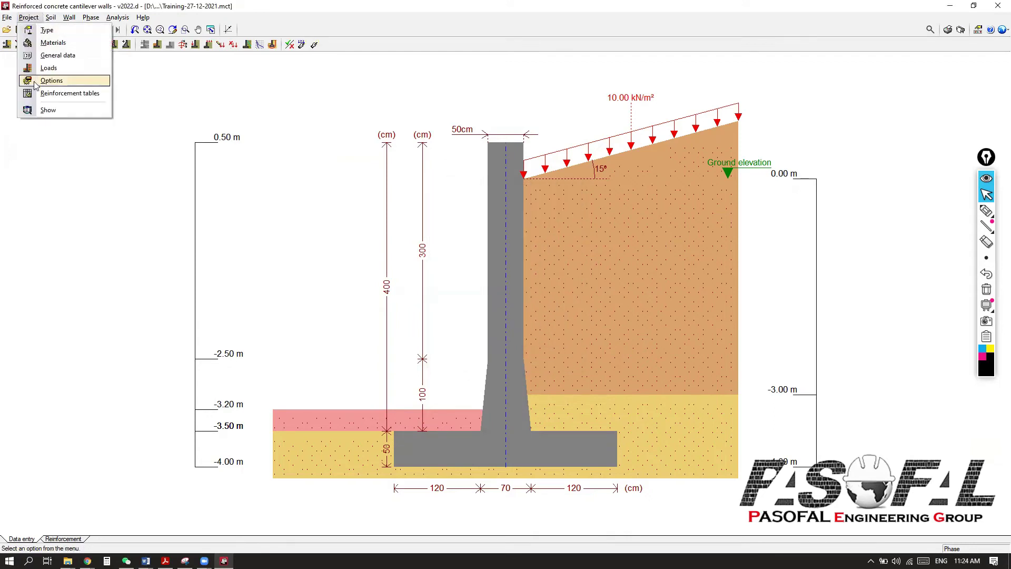
{"action": "left_click", "coordinate": [53, 43]}
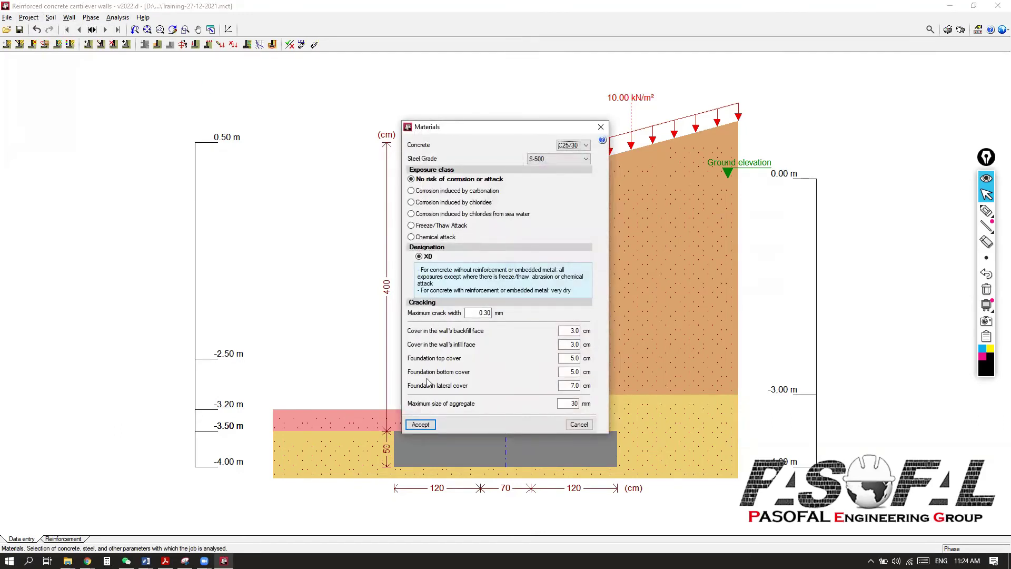
{"action": "left_click", "coordinate": [600, 127]}
{"action": "left_click", "coordinate": [20, 16]}
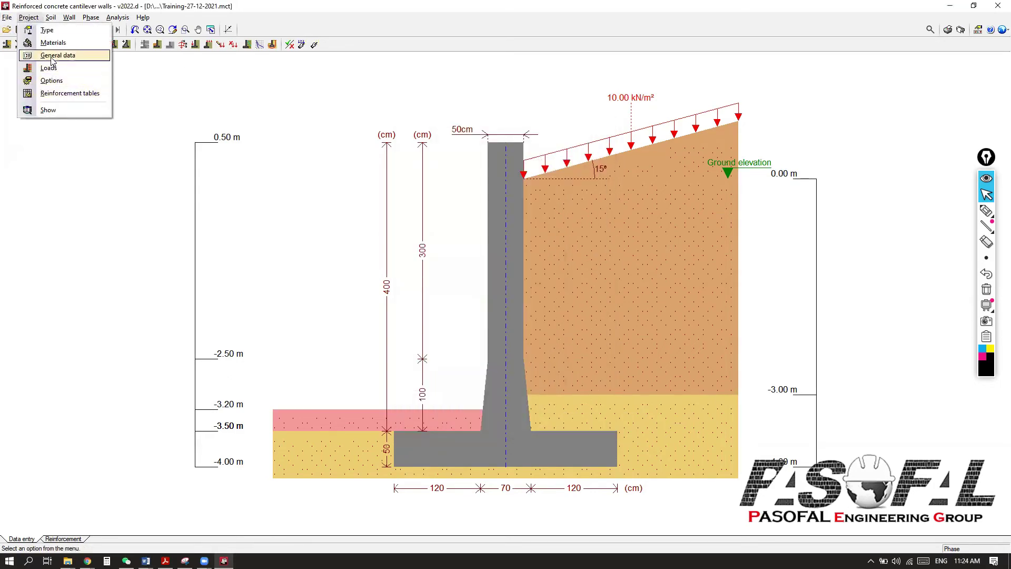
{"action": "left_click", "coordinate": [32, 55]}
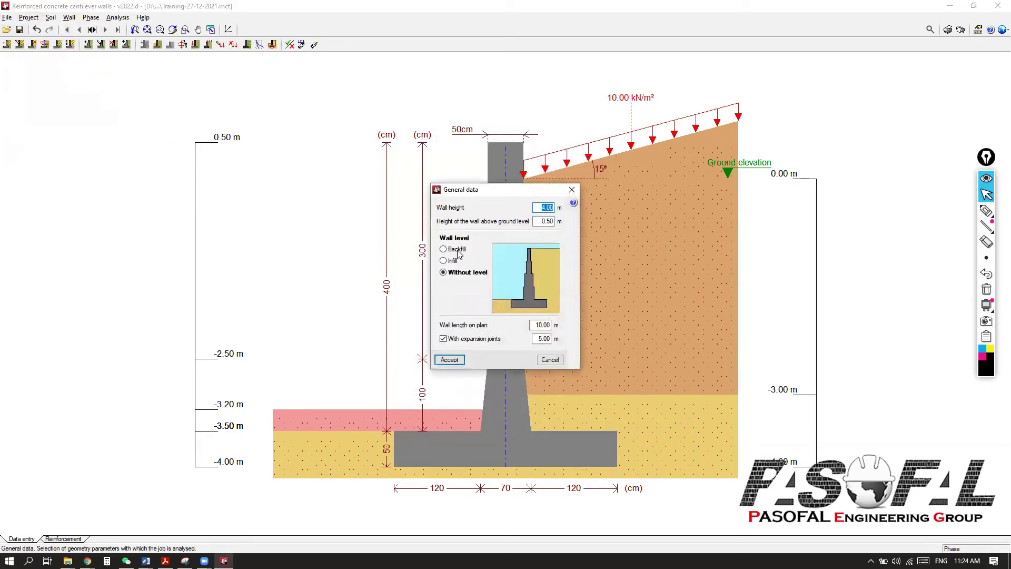
{"action": "left_click", "coordinate": [572, 190]}
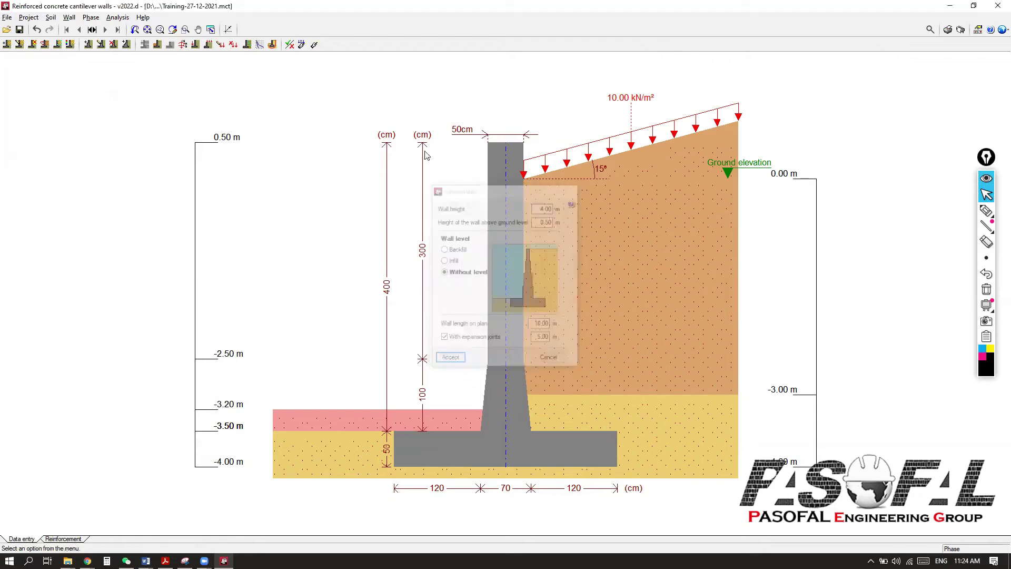
Step: Check the project's load settings for seismic acceleration and for infill and backfill lateral pressures
{"action": "left_click", "coordinate": [29, 17]}
{"action": "left_click", "coordinate": [44, 69]}
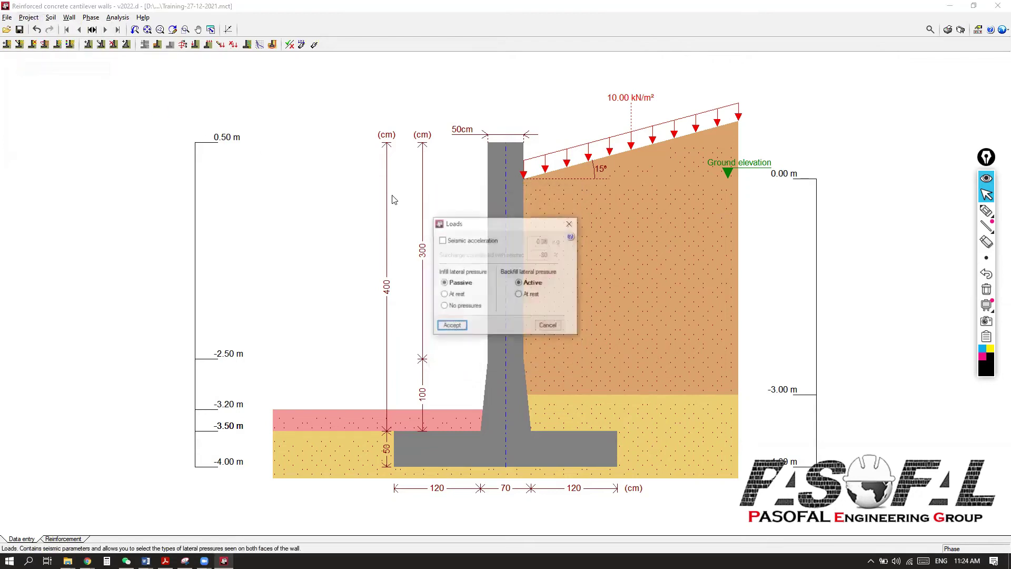
{"action": "left_click", "coordinate": [570, 223]}
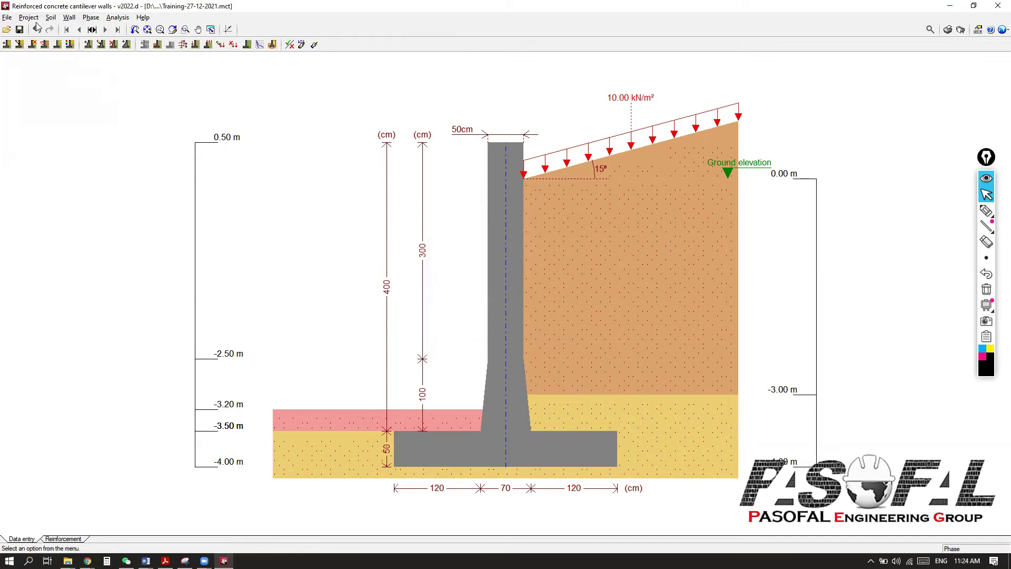
Step: Review the wall, foundation and footing design settings in the project options, and close them without changes
{"action": "left_click", "coordinate": [29, 18]}
{"action": "left_click", "coordinate": [51, 81]}
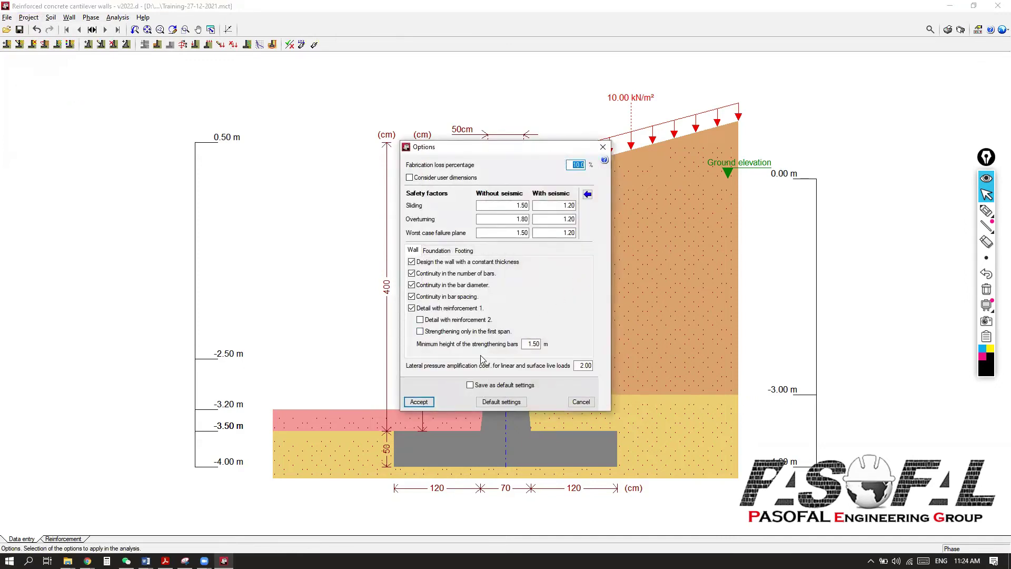
{"action": "left_click", "coordinate": [435, 251]}
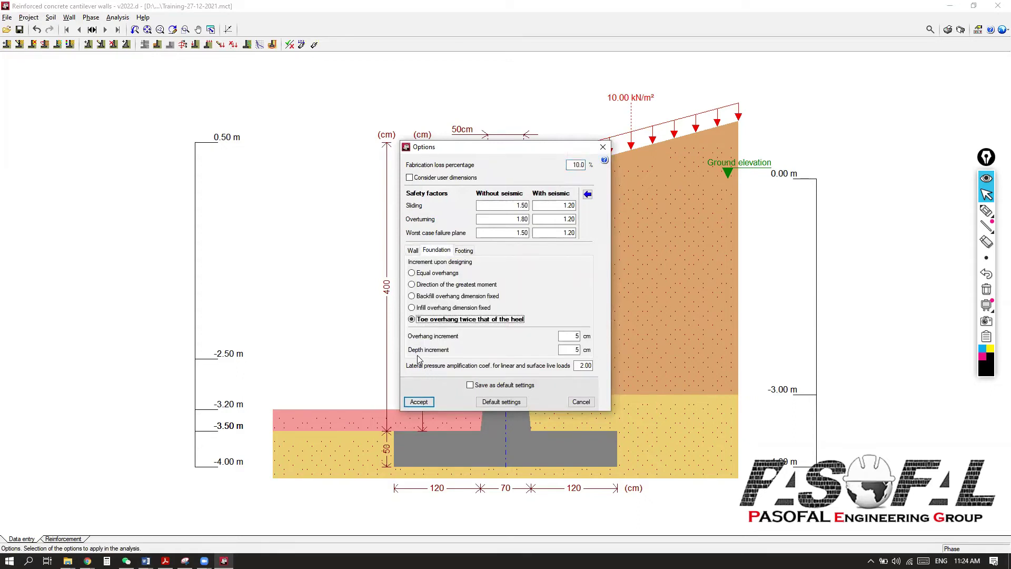
{"action": "left_click", "coordinate": [466, 251]}
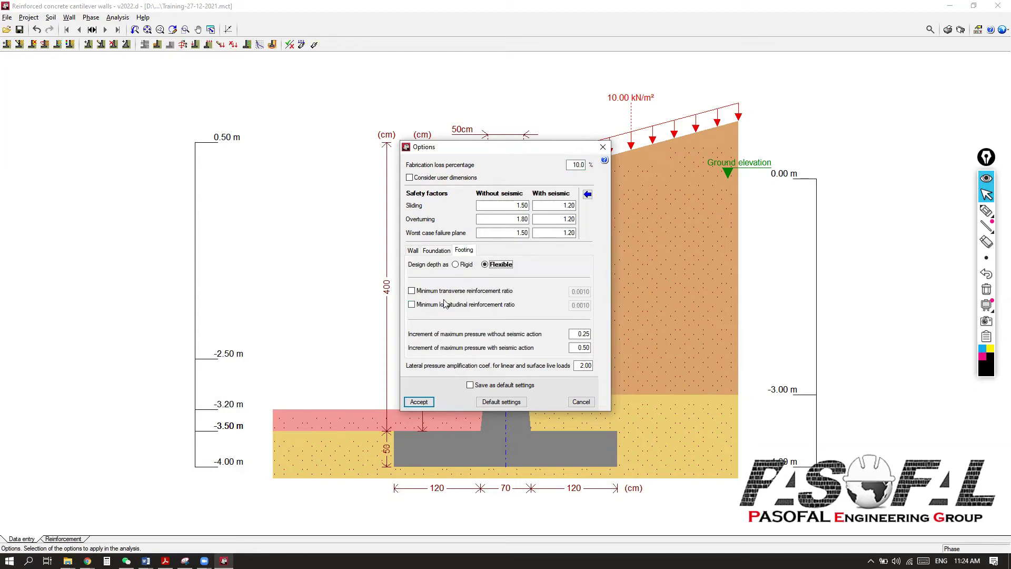
{"action": "left_click", "coordinate": [414, 252]}
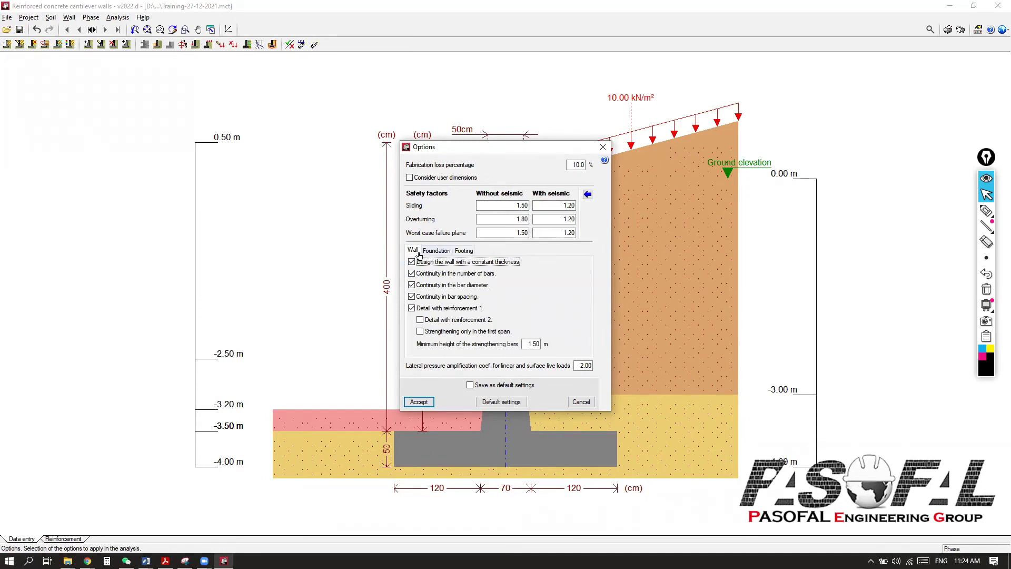
{"action": "left_click", "coordinate": [436, 252]}
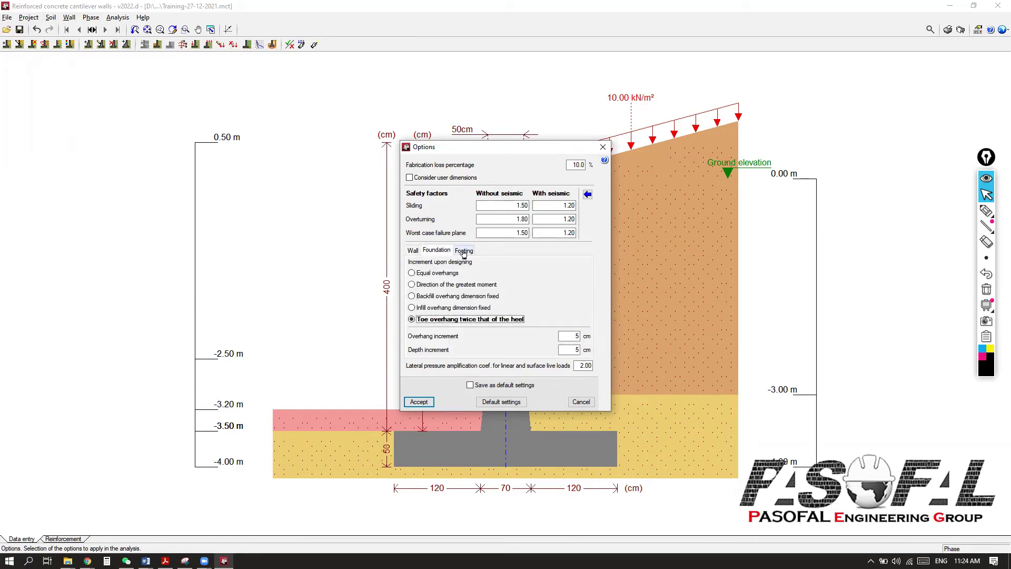
{"action": "left_click", "coordinate": [464, 252]}
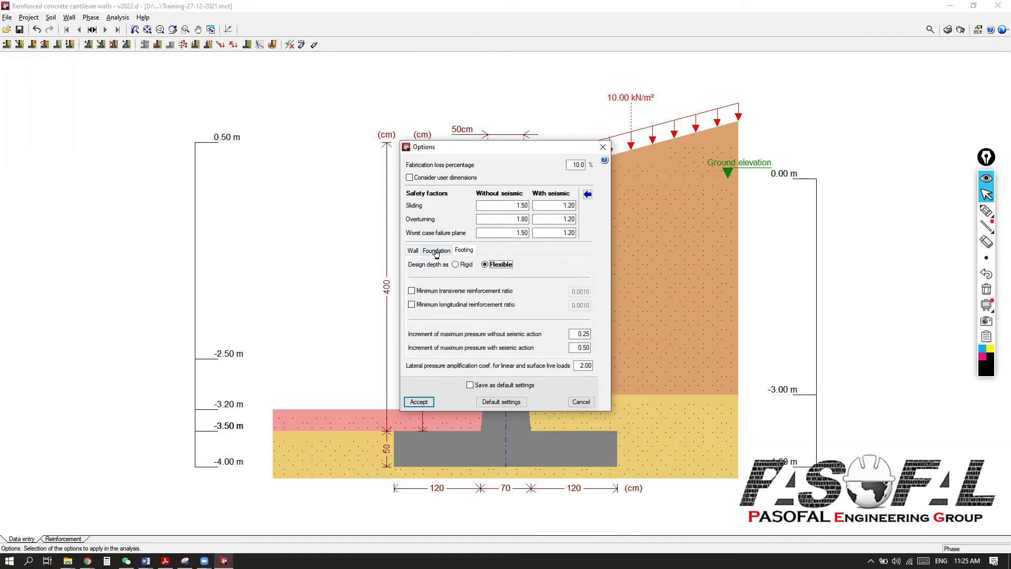
{"action": "left_click", "coordinate": [436, 252]}
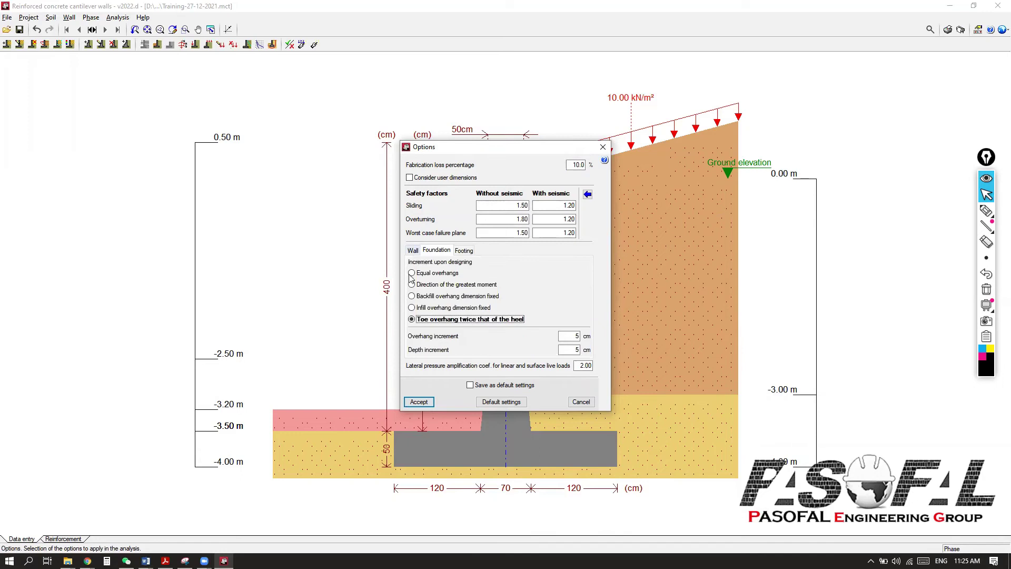
{"action": "left_click", "coordinate": [412, 251]}
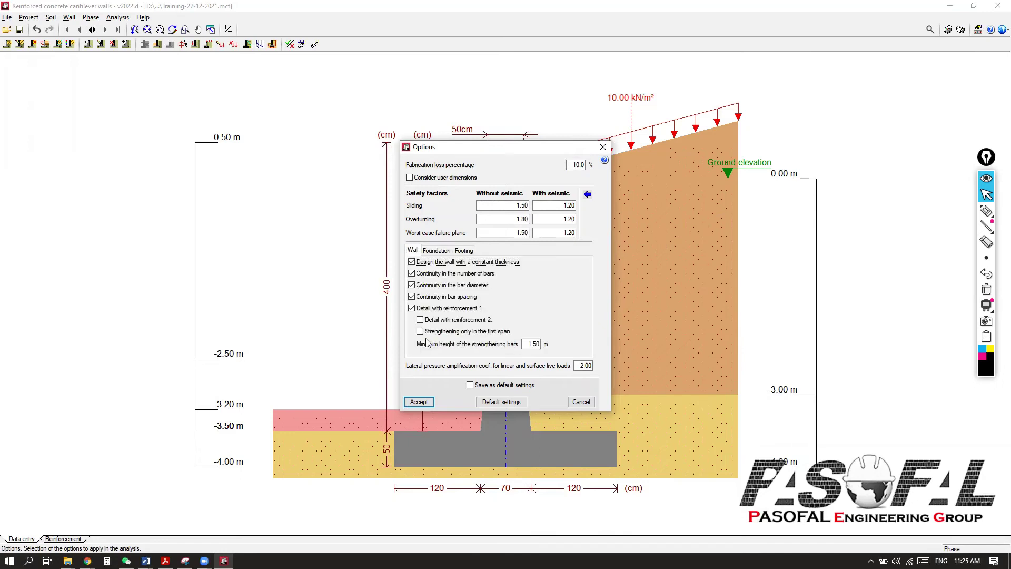
{"action": "left_click", "coordinate": [603, 147]}
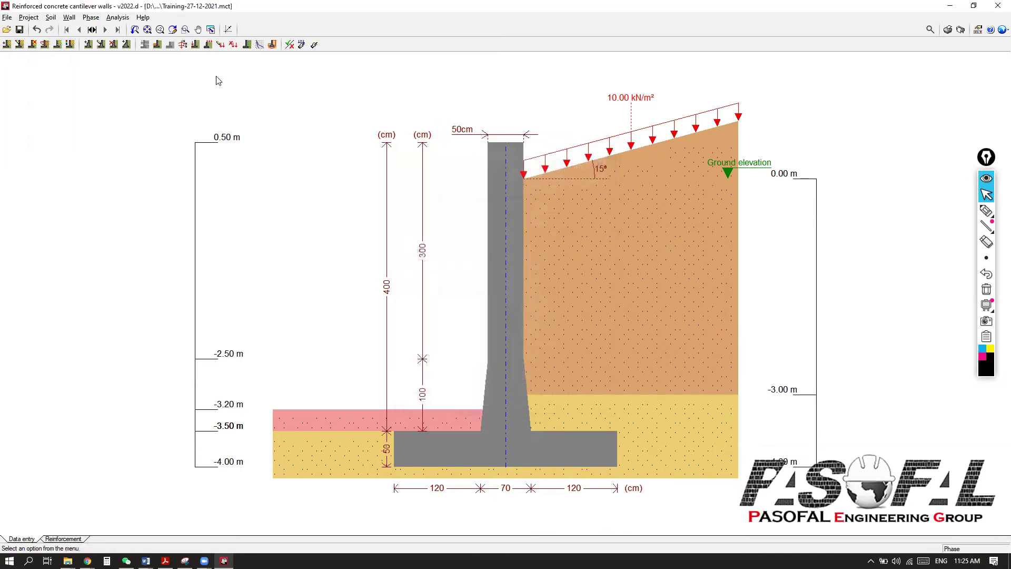
Step: Enable the water table in the soil general data and set its depth to 3.5 m
{"action": "left_click", "coordinate": [69, 17]}
{"action": "mouse_move", "coordinate": [55, 21]}
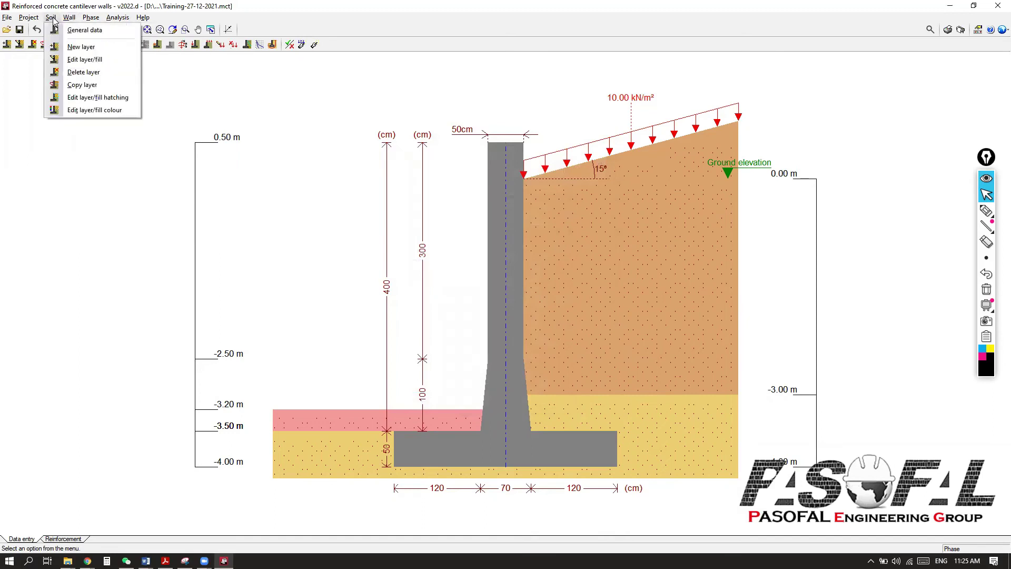
{"action": "left_click", "coordinate": [84, 30]}
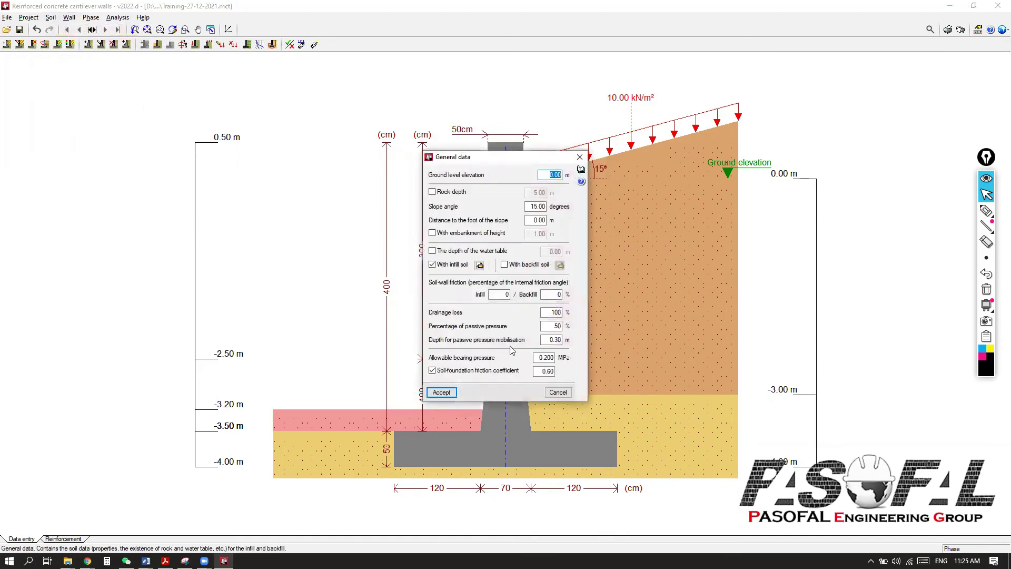
{"action": "left_click_drag", "start_coordinate": [507, 159], "coordinate": [219, 124]}
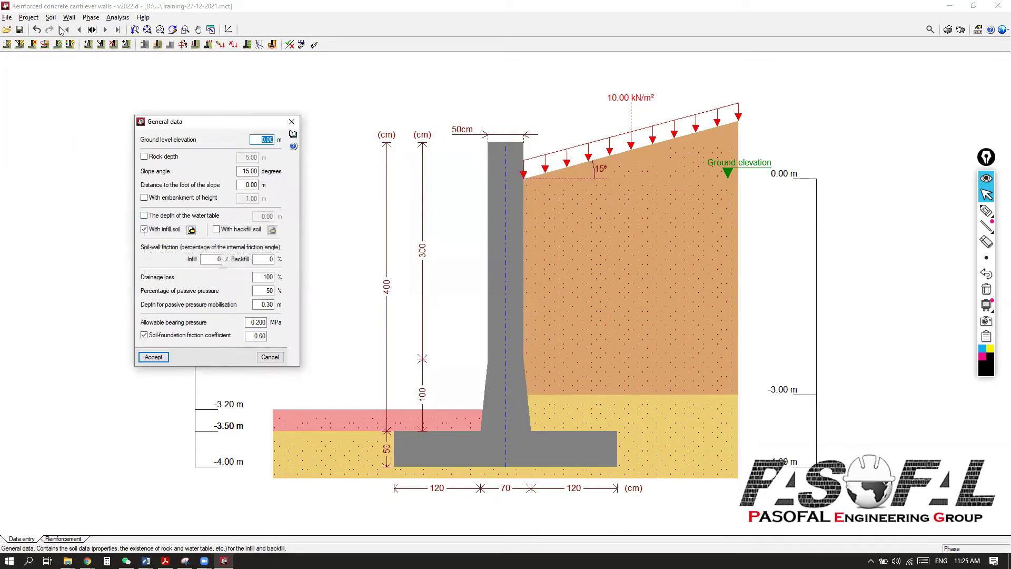
{"action": "left_click", "coordinate": [146, 217]}
{"action": "left_click", "coordinate": [263, 217]}
{"action": "type", "text": "3.4"}
{"action": "key", "text": "BackSpace"}
{"action": "type", "text": "5"}
{"action": "left_click", "coordinate": [154, 357]}
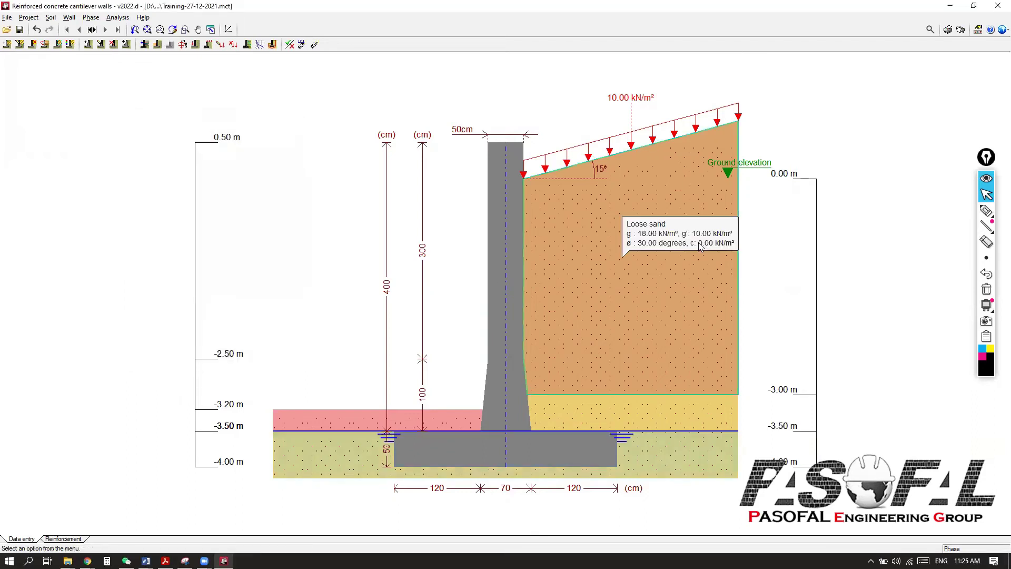
Step: Inspect the water table around the footing and view the phase results' hydrostatic pressure diagram
{"action": "scroll", "coordinate": [675, 291], "scroll_direction": "up", "scroll_amount": 3}
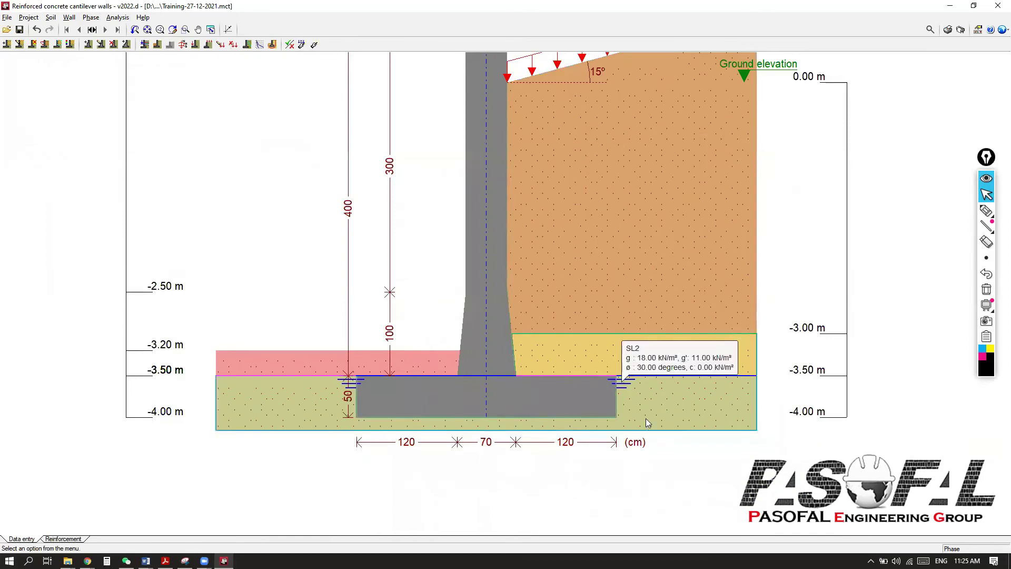
{"action": "scroll", "coordinate": [666, 380], "scroll_direction": "down", "scroll_amount": 1}
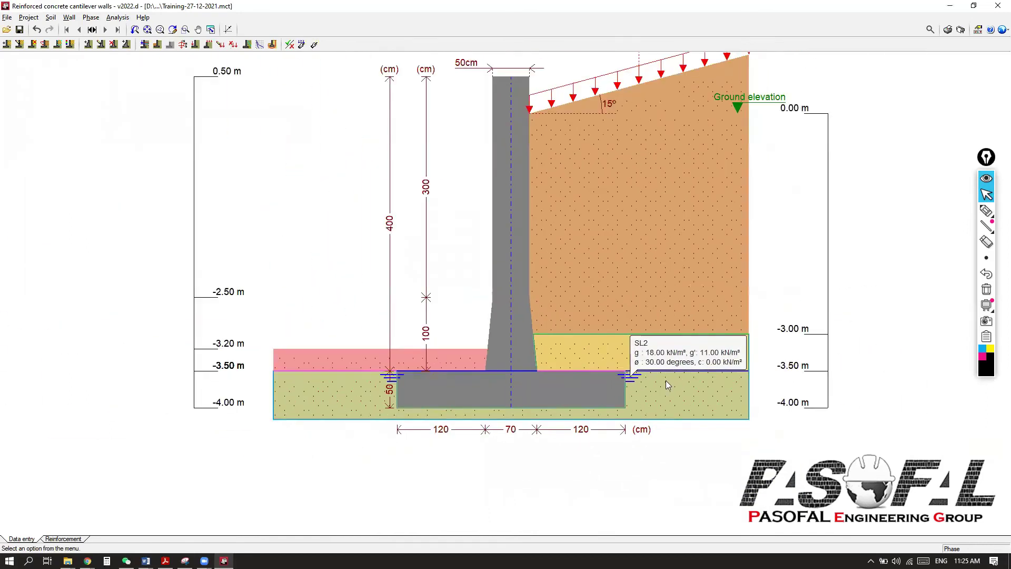
{"action": "left_click", "coordinate": [117, 17]}
{"action": "left_click", "coordinate": [132, 28]}
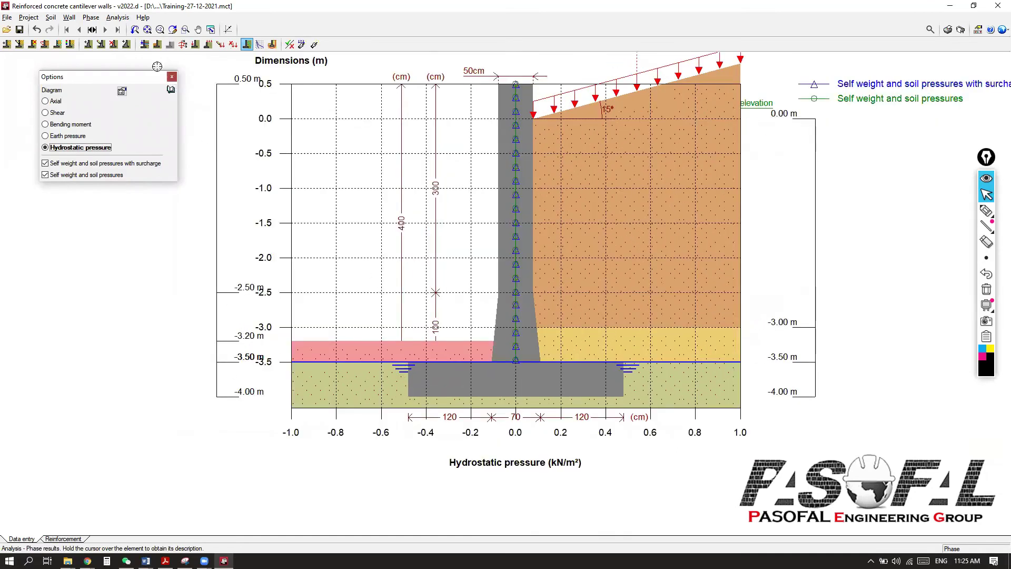
{"action": "left_click", "coordinate": [172, 76]}
Step: Set the water table depth in the soil general data to 2.5 m
{"action": "left_click", "coordinate": [50, 18]}
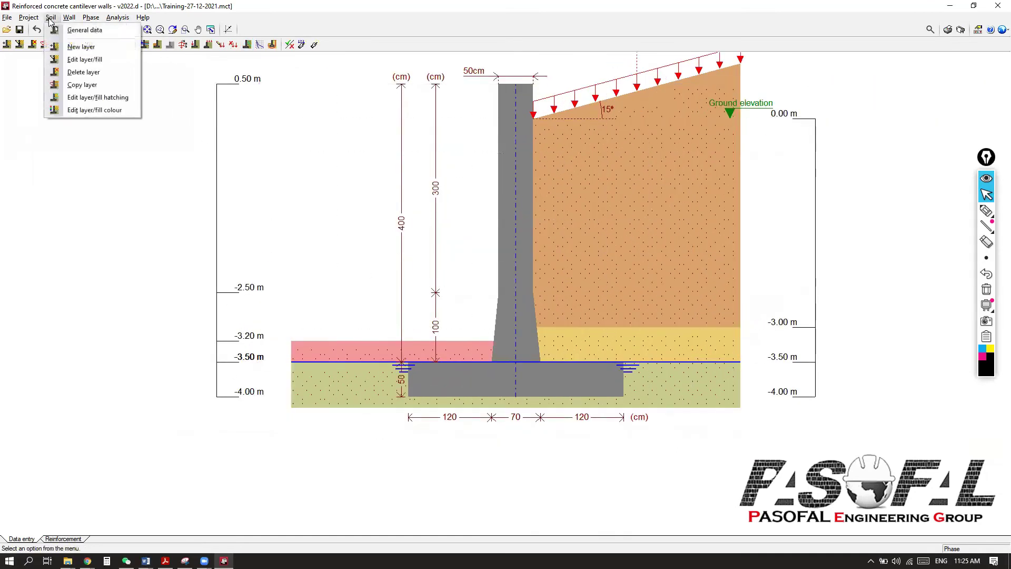
{"action": "left_click", "coordinate": [79, 30]}
{"action": "left_click_drag", "start_coordinate": [548, 252], "coordinate": [571, 252]}
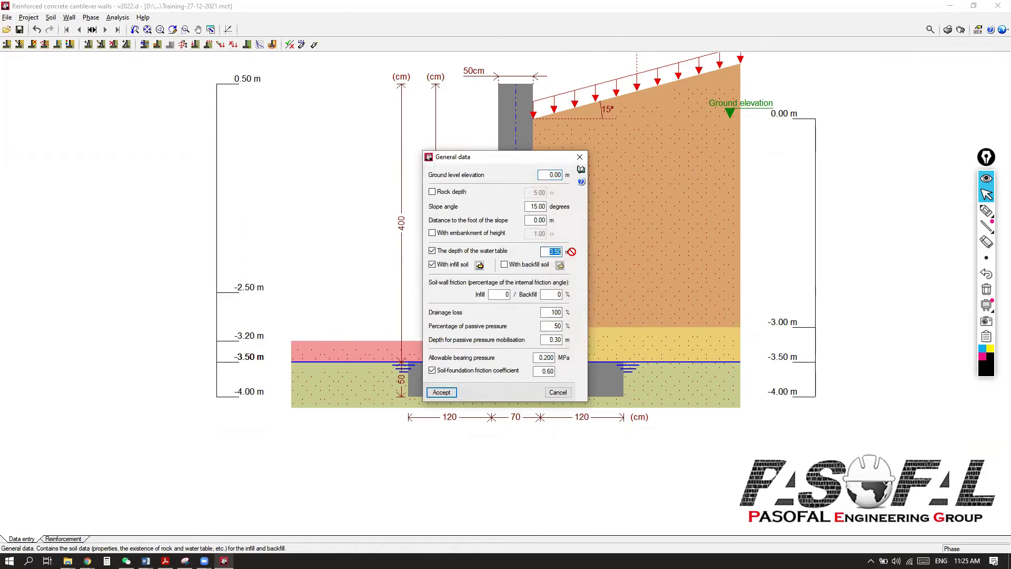
{"action": "type", "text": "2"}
{"action": "left_click", "coordinate": [441, 392]}
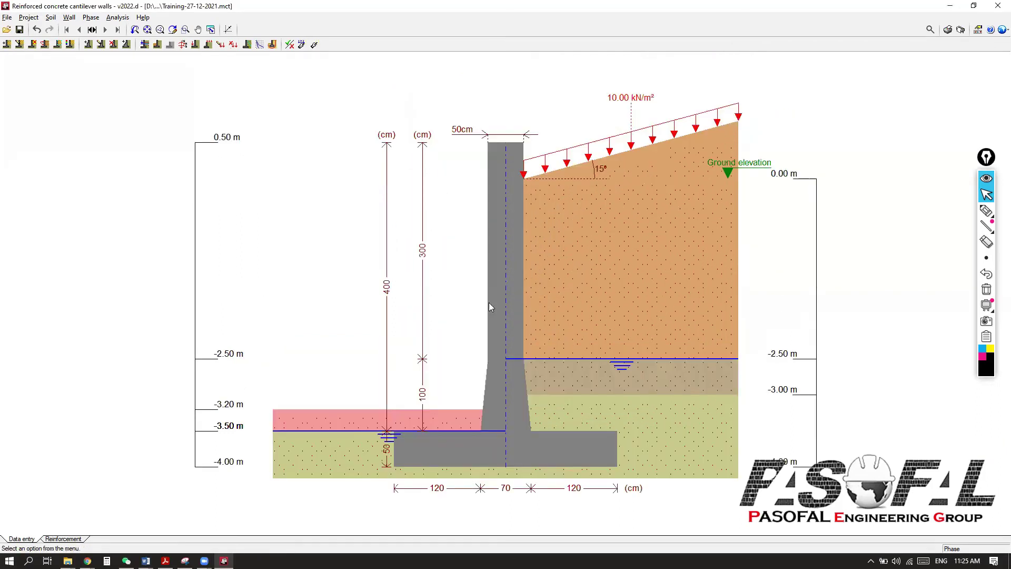
Step: View the phase results' hydrostatic pressure diagram for the current water table, and close the results
{"action": "scroll", "coordinate": [527, 372], "scroll_direction": "up", "scroll_amount": 2}
{"action": "scroll", "coordinate": [475, 332], "scroll_direction": "down", "scroll_amount": 2}
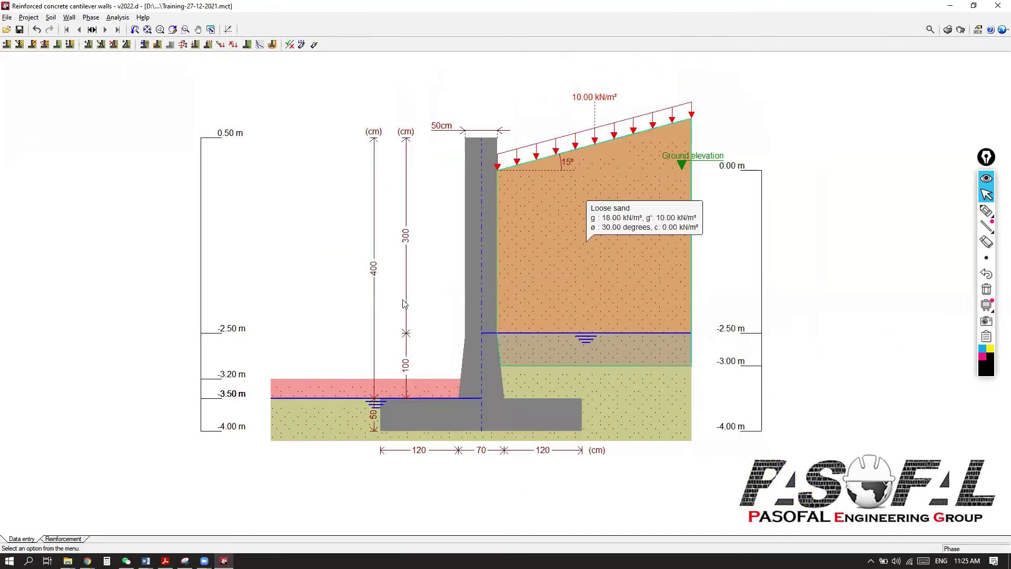
{"action": "left_click", "coordinate": [118, 17]}
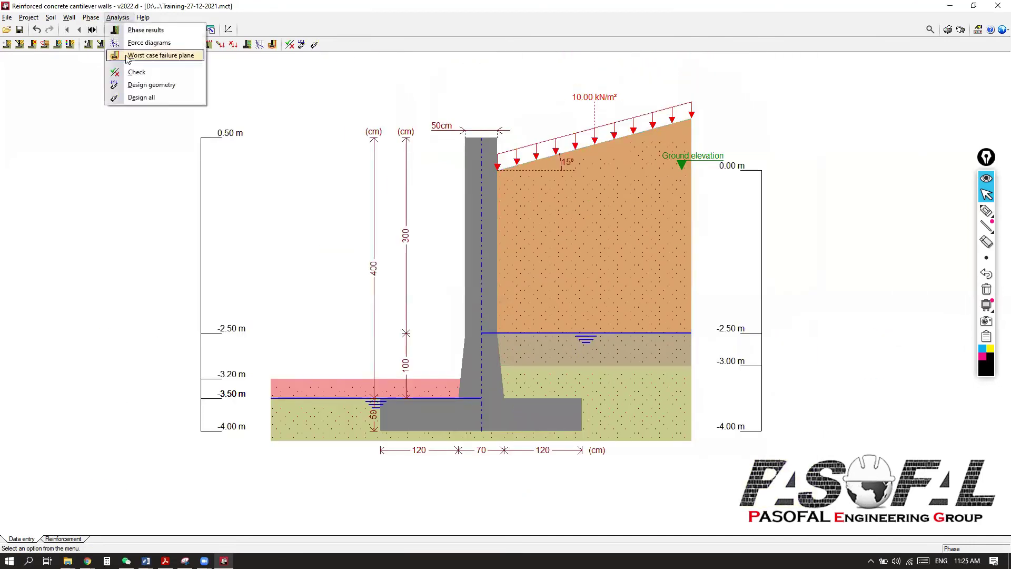
{"action": "left_click", "coordinate": [143, 30]}
{"action": "scroll", "coordinate": [585, 353], "scroll_direction": "up", "scroll_amount": 3}
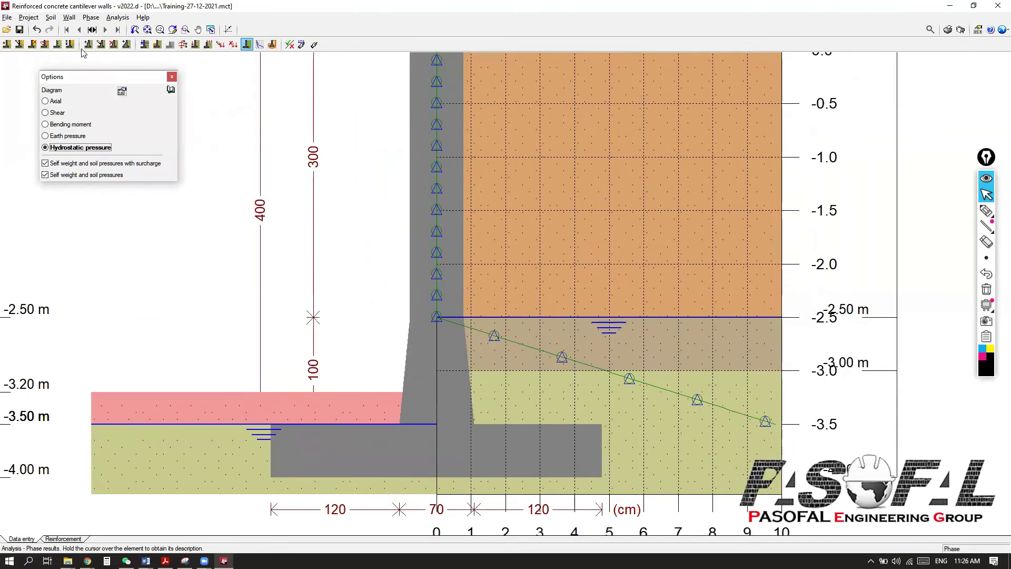
{"action": "left_click_drag", "start_coordinate": [102, 81], "coordinate": [128, 80]}
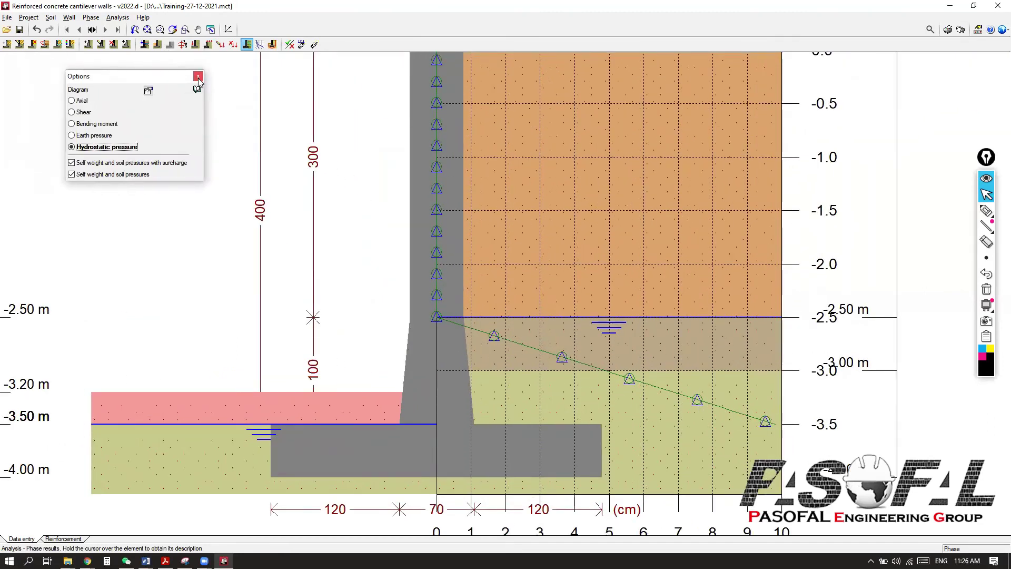
{"action": "left_click", "coordinate": [198, 77]}
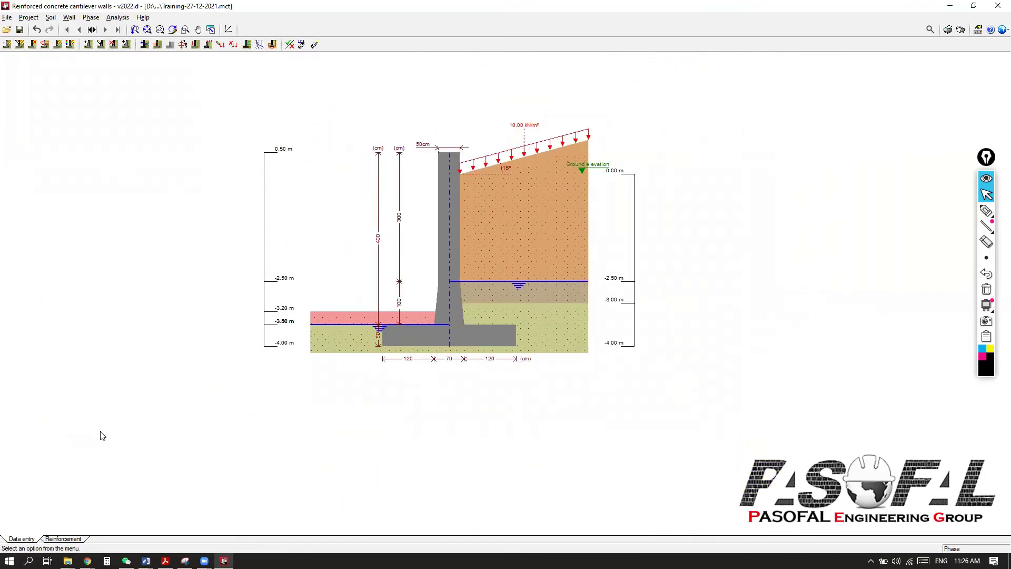
Step: Mark the Reinforcement view with a freehand pen arrow, and calculate the wall's reinforcement
{"action": "left_click", "coordinate": [986, 210]}
{"action": "mouse_move", "coordinate": [158, 444]}
{"action": "left_mouse_down"}
{"action": "mouse_move", "coordinate": [80, 533]}
{"action": "mouse_move", "coordinate": [85, 506]}
{"action": "mouse_move", "coordinate": [85, 525]}
{"action": "mouse_move", "coordinate": [107, 528]}
{"action": "left_mouse_up"}
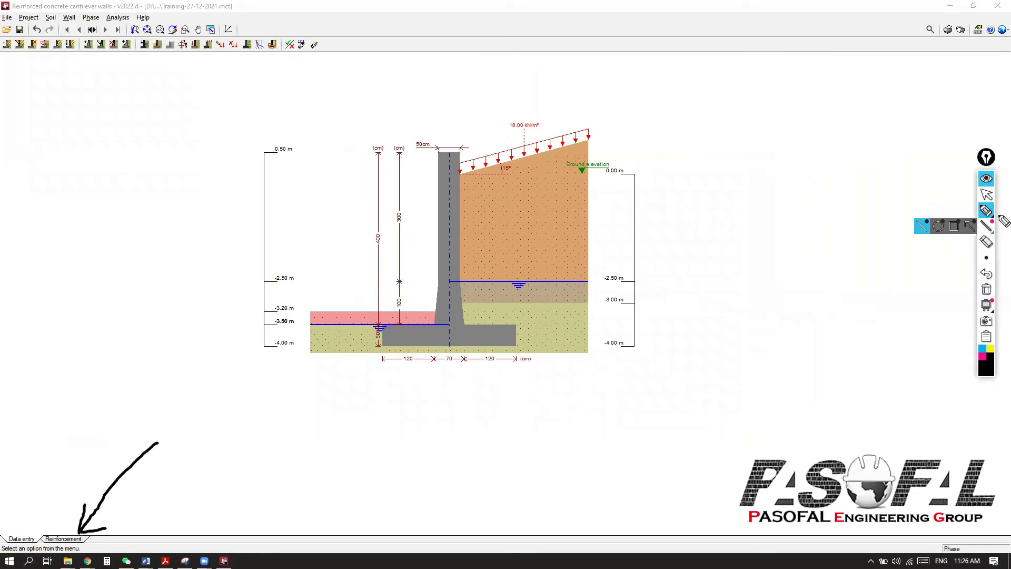
{"action": "left_click", "coordinate": [986, 195]}
{"action": "left_click", "coordinate": [64, 538]}
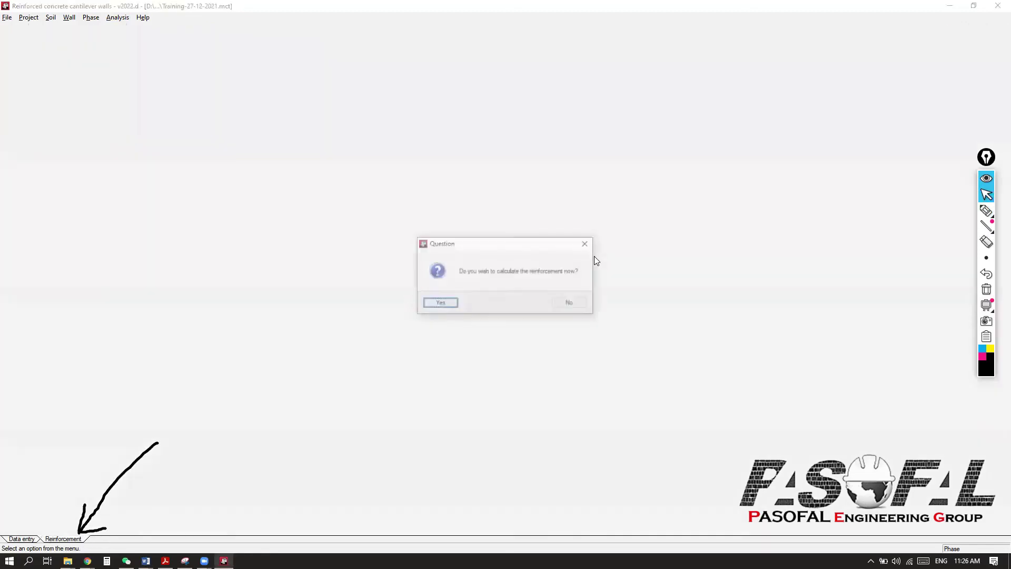
{"action": "left_click", "coordinate": [434, 304]}
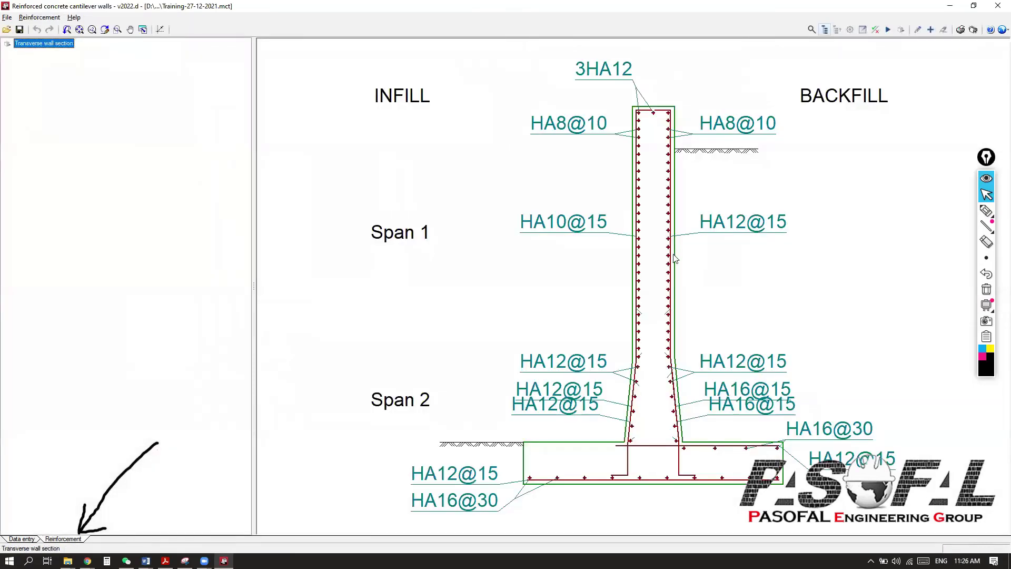
Step: Inspect the wall section's reinforcement and the bar sizes offered for the backfill horizontal base reinforcement, leaving it unchanged
{"action": "scroll", "coordinate": [676, 258], "scroll_direction": "down", "scroll_amount": 1}
{"action": "scroll", "coordinate": [609, 229], "scroll_direction": "up", "scroll_amount": 4}
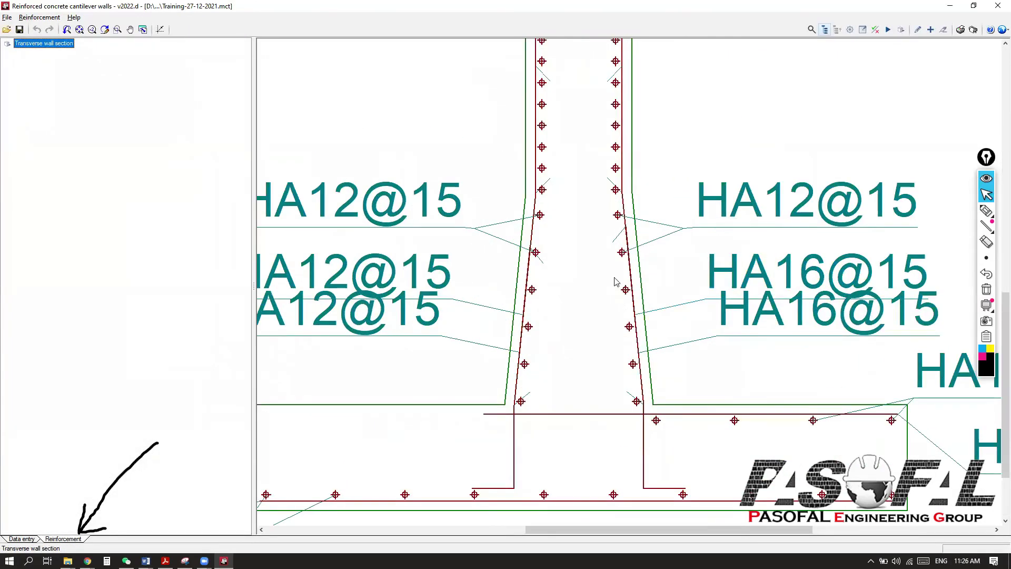
{"action": "scroll", "coordinate": [615, 282], "scroll_direction": "down", "scroll_amount": 1}
{"action": "left_click", "coordinate": [749, 234]}
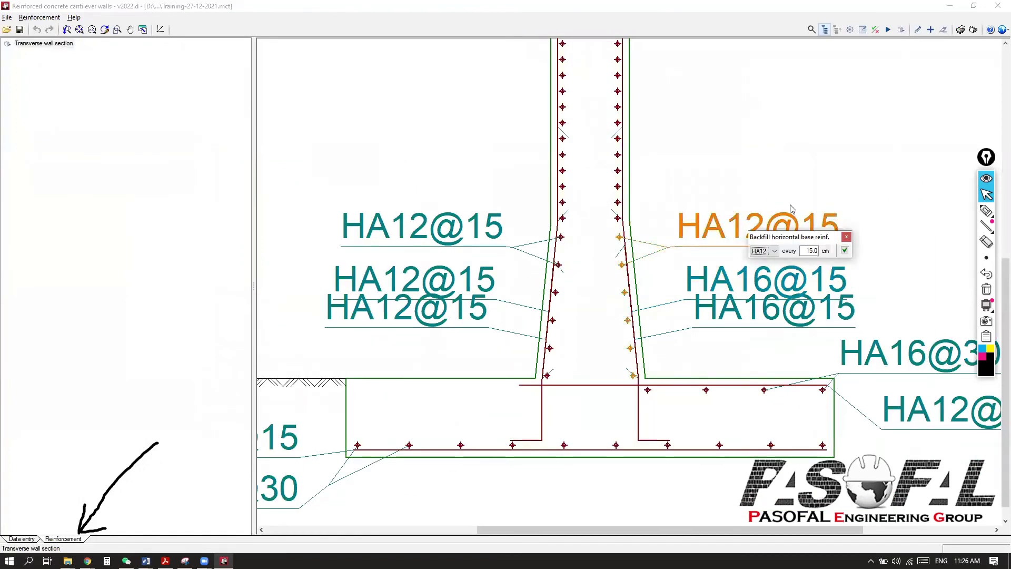
{"action": "left_click", "coordinate": [774, 252]}
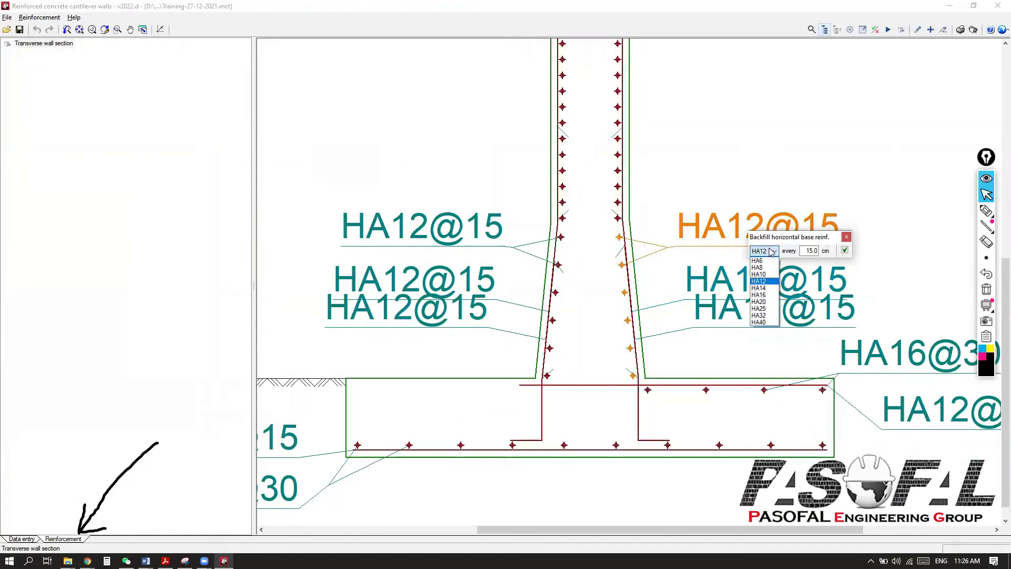
{"action": "left_click", "coordinate": [803, 240]}
{"action": "left_click", "coordinate": [846, 237]}
{"action": "scroll", "coordinate": [587, 266], "scroll_direction": "down", "scroll_amount": 3}
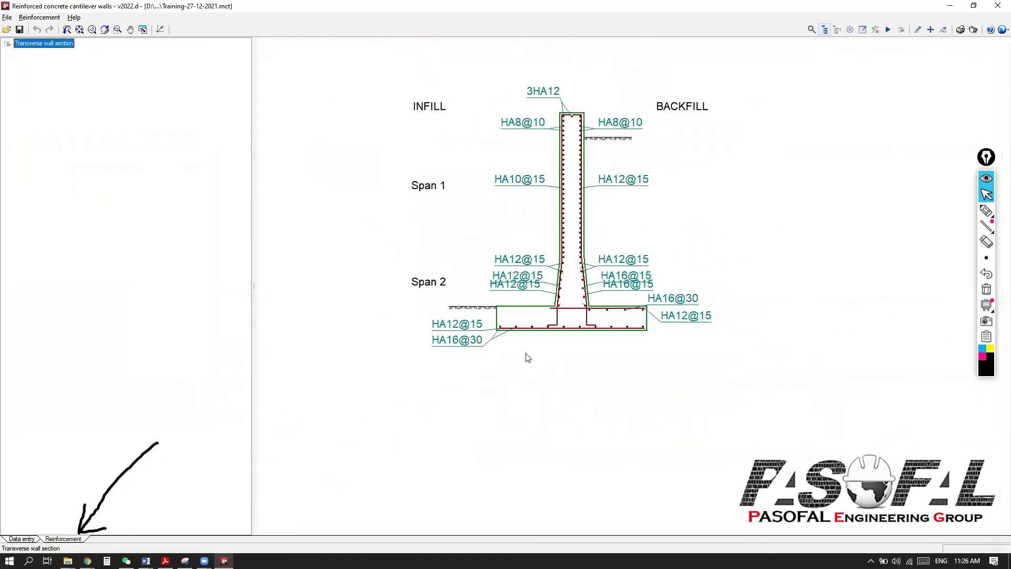
Step: Sketch a pen line along the footing's top face on the infill side, and clear all pen annotations
{"action": "scroll", "coordinate": [615, 170], "scroll_direction": "up", "scroll_amount": 2}
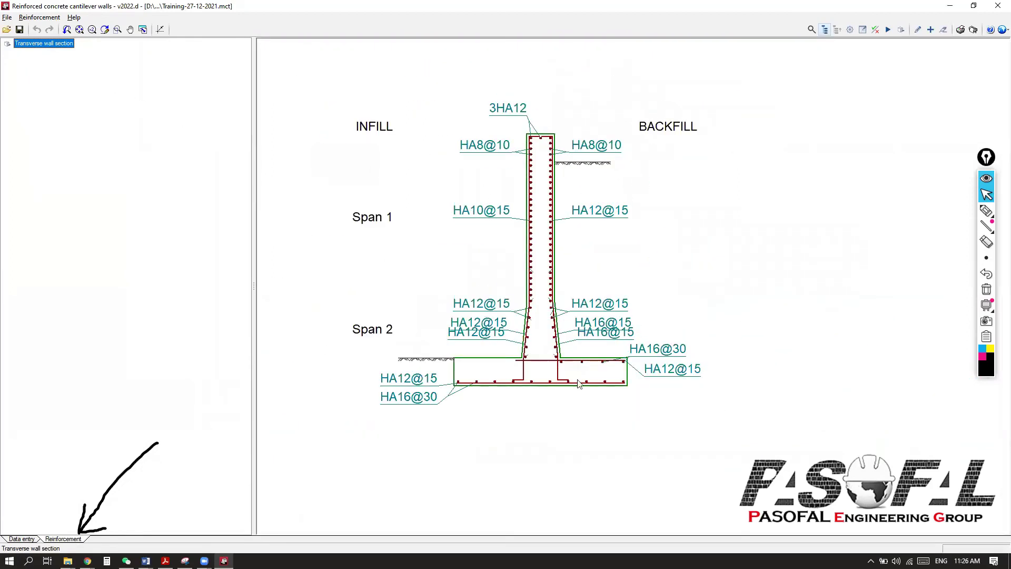
{"action": "scroll", "coordinate": [578, 383], "scroll_direction": "up", "scroll_amount": 5}
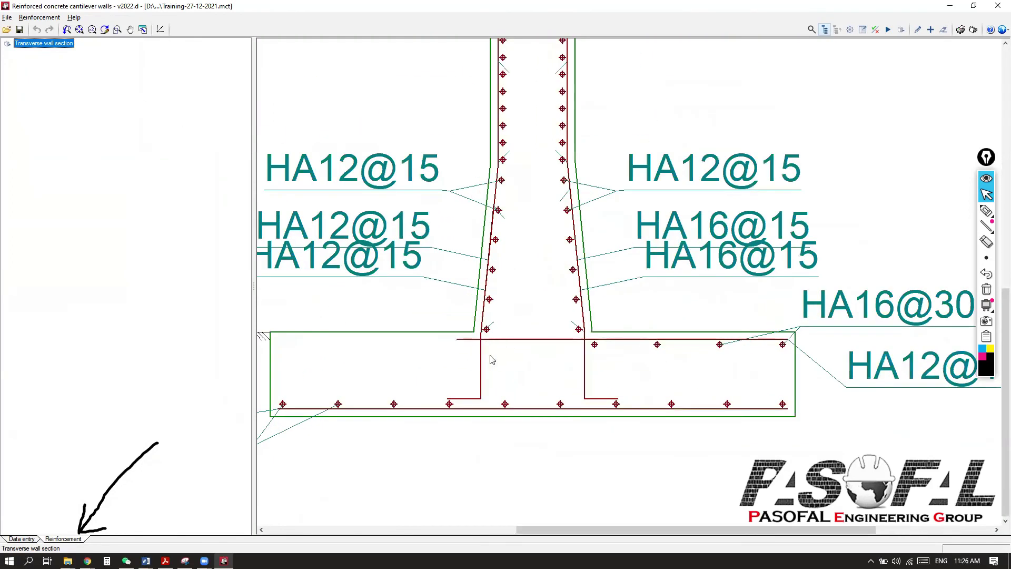
{"action": "scroll", "coordinate": [526, 356], "scroll_direction": "down", "scroll_amount": 2}
{"action": "left_click", "coordinate": [986, 211]}
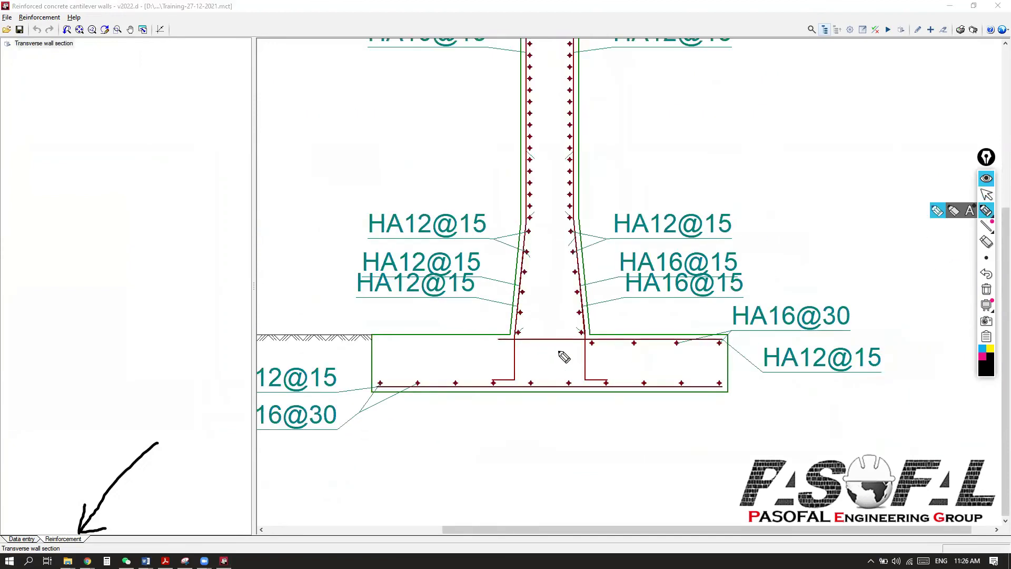
{"action": "left_click_drag", "start_coordinate": [528, 340], "coordinate": [373, 342]}
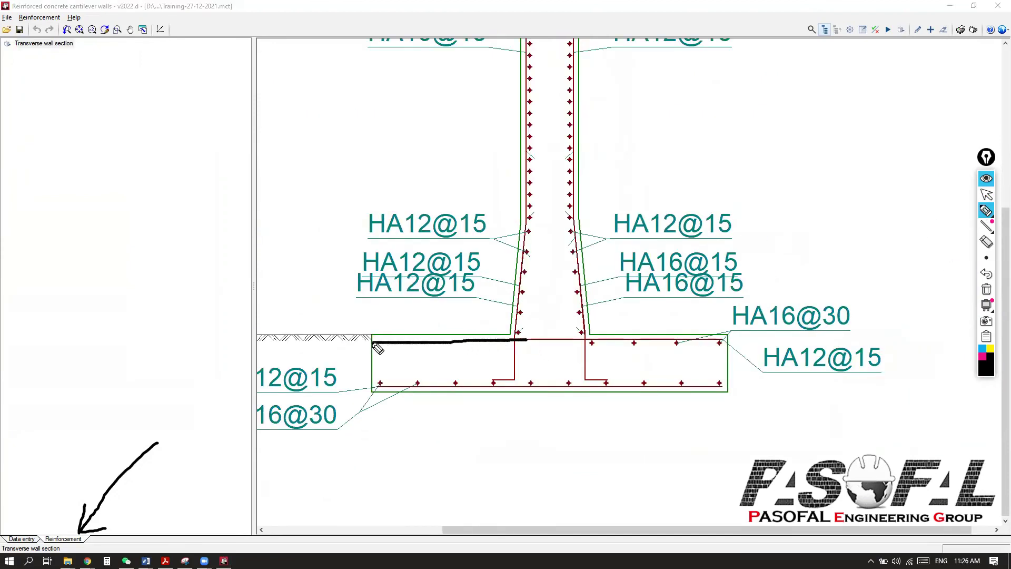
{"action": "left_click", "coordinate": [986, 290]}
{"action": "left_click", "coordinate": [986, 194]}
Step: Set the footing's top transverse reinforcement to run over all the pad footing, keeping HA12 every 15 cm without hooks
{"action": "scroll", "coordinate": [717, 364], "scroll_direction": "up", "scroll_amount": 2}
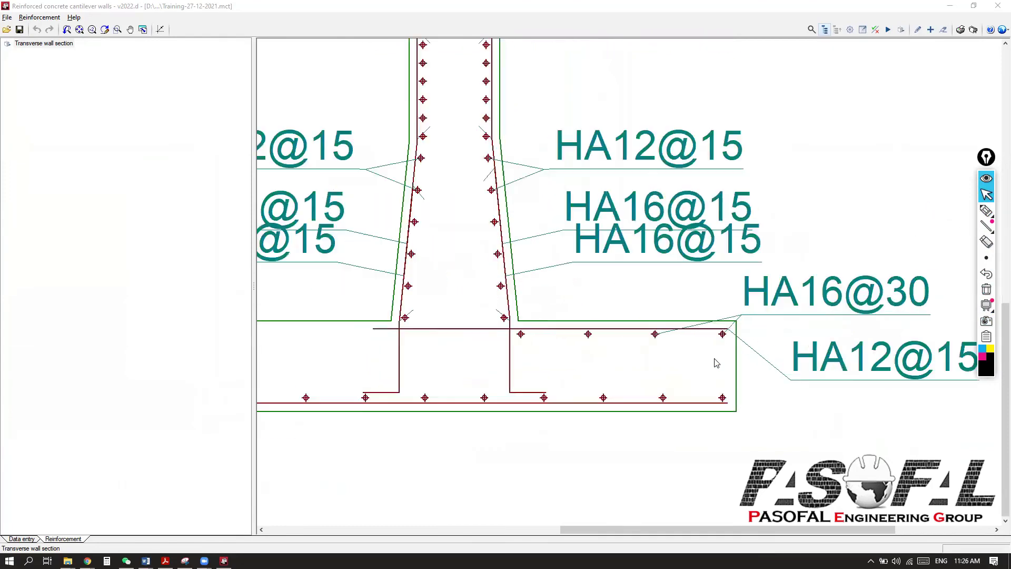
{"action": "scroll", "coordinate": [716, 364], "scroll_direction": "up", "scroll_amount": 2}
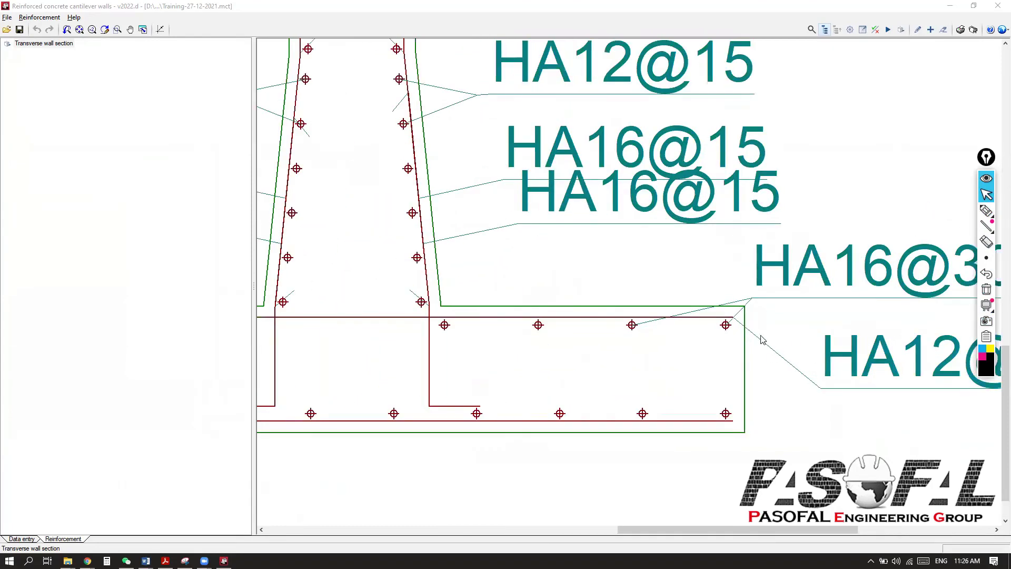
{"action": "scroll", "coordinate": [762, 340], "scroll_direction": "down", "scroll_amount": 2}
{"action": "left_click", "coordinate": [804, 339]}
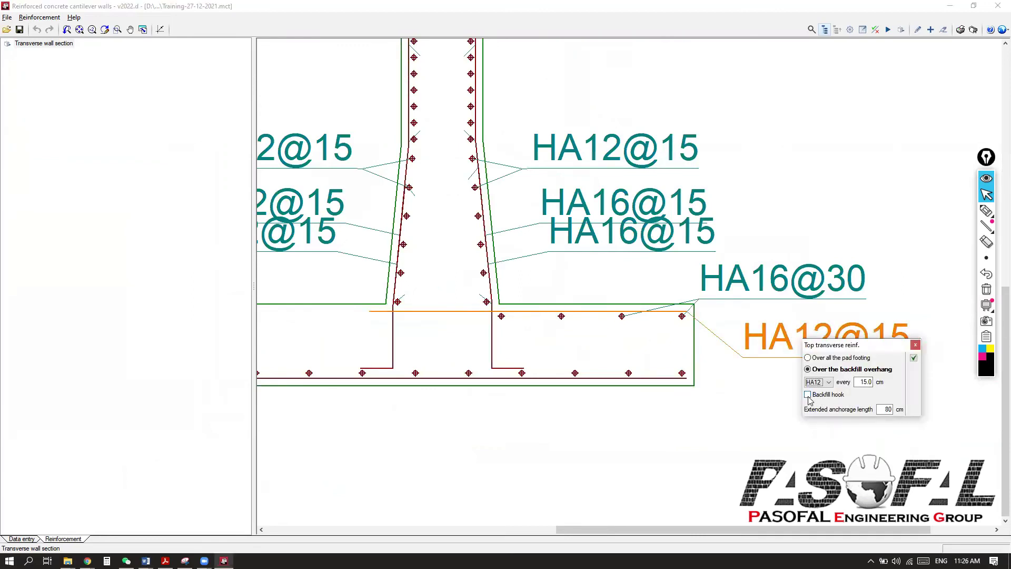
{"action": "left_click", "coordinate": [808, 358]}
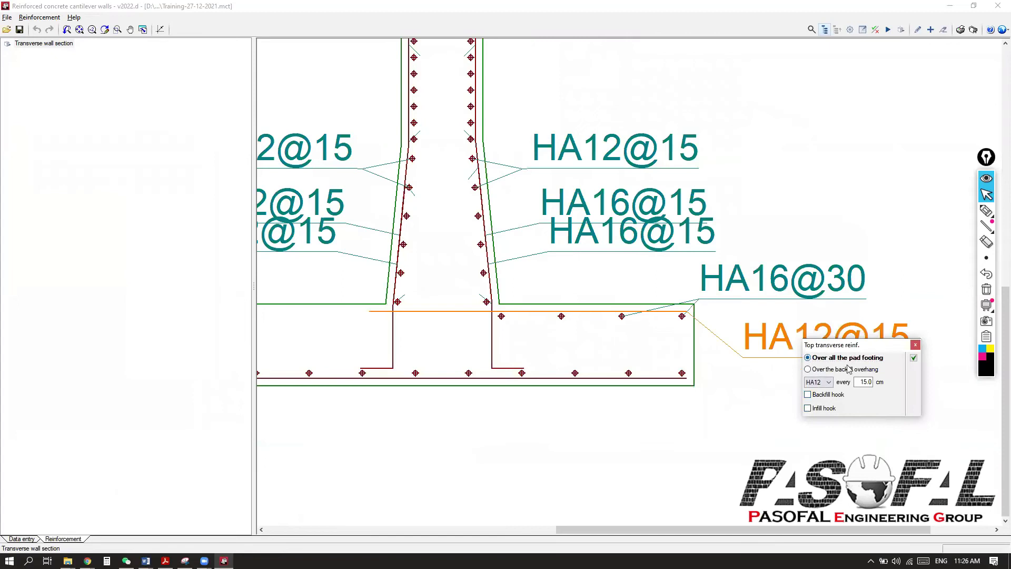
{"action": "left_click_drag", "start_coordinate": [860, 345], "coordinate": [762, 258]}
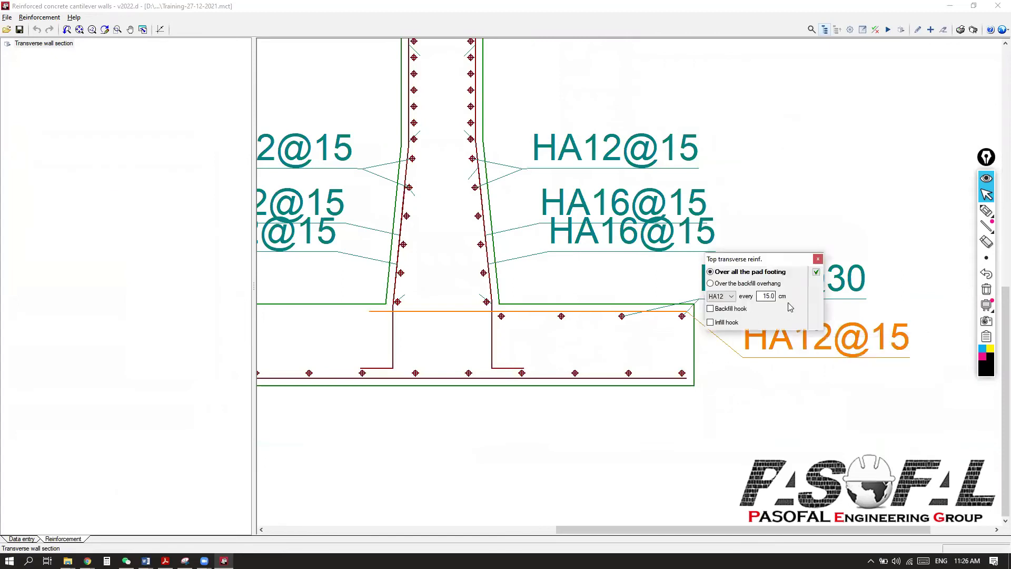
{"action": "left_click", "coordinate": [816, 273]}
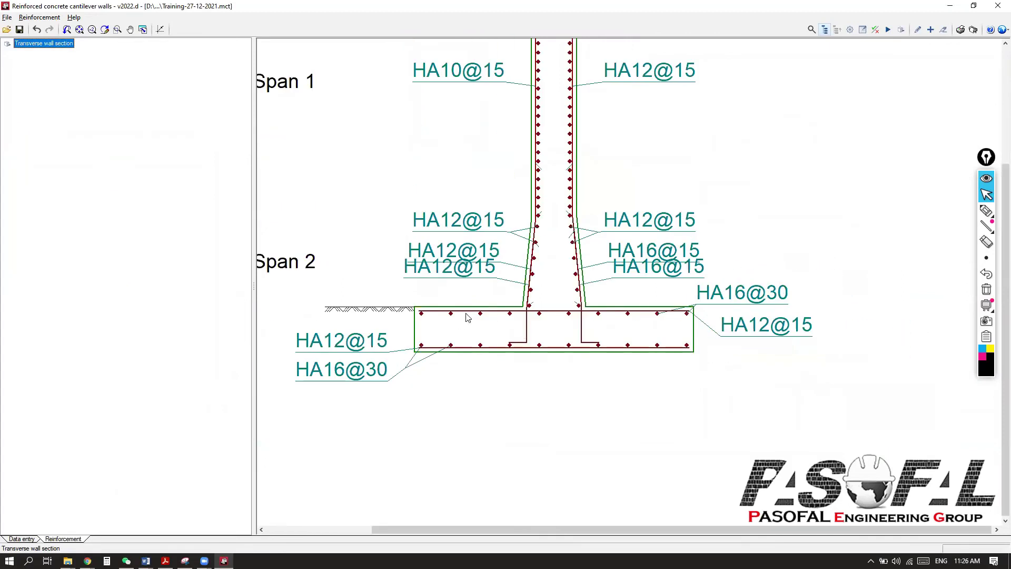
Step: Start generating the job's drawings, and carry out the global stability check for the worst slip circle
{"action": "scroll", "coordinate": [466, 316], "scroll_direction": "up", "scroll_amount": 2}
{"action": "scroll", "coordinate": [451, 322], "scroll_direction": "down", "scroll_amount": 3}
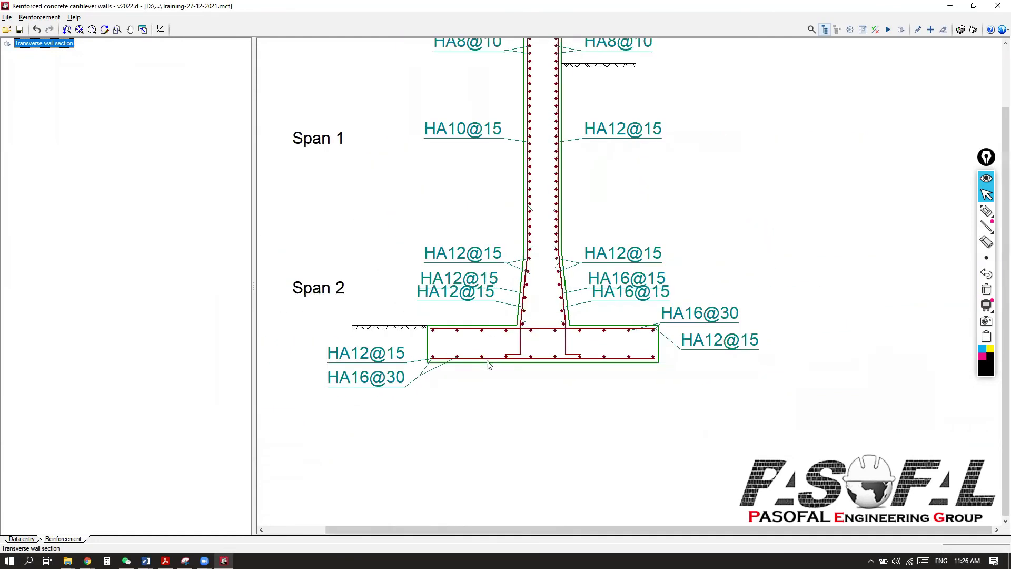
{"action": "scroll", "coordinate": [600, 356], "scroll_direction": "down", "scroll_amount": 2}
{"action": "scroll", "coordinate": [717, 217], "scroll_direction": "up", "scroll_amount": 2}
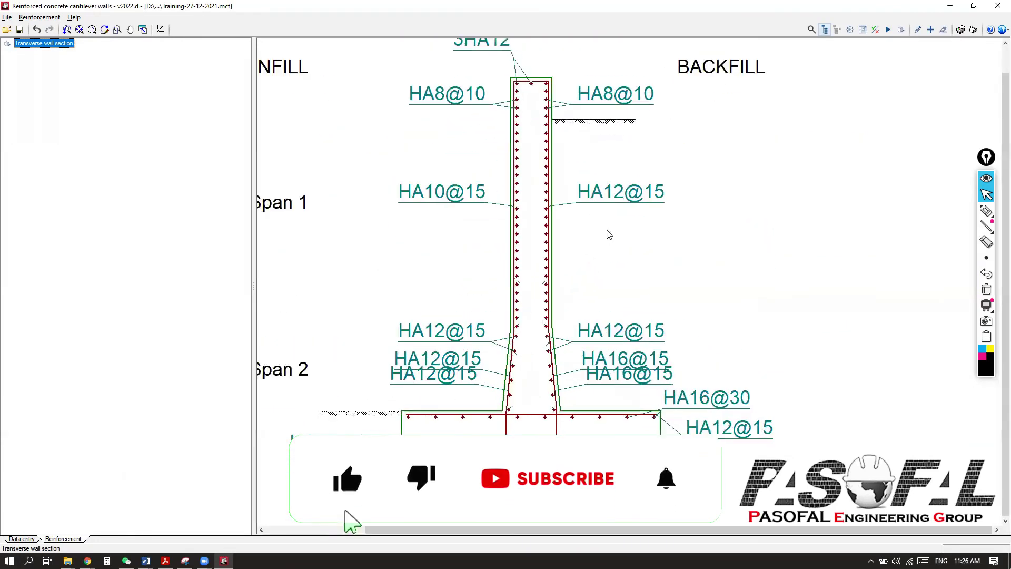
{"action": "scroll", "coordinate": [717, 218], "scroll_direction": "down", "scroll_amount": 1}
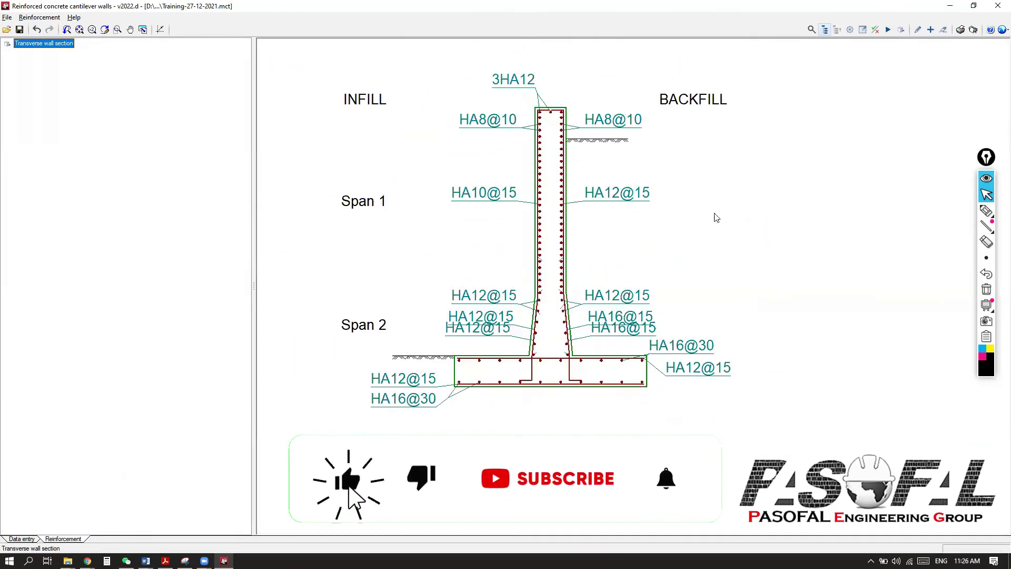
{"action": "left_click", "coordinate": [974, 30]}
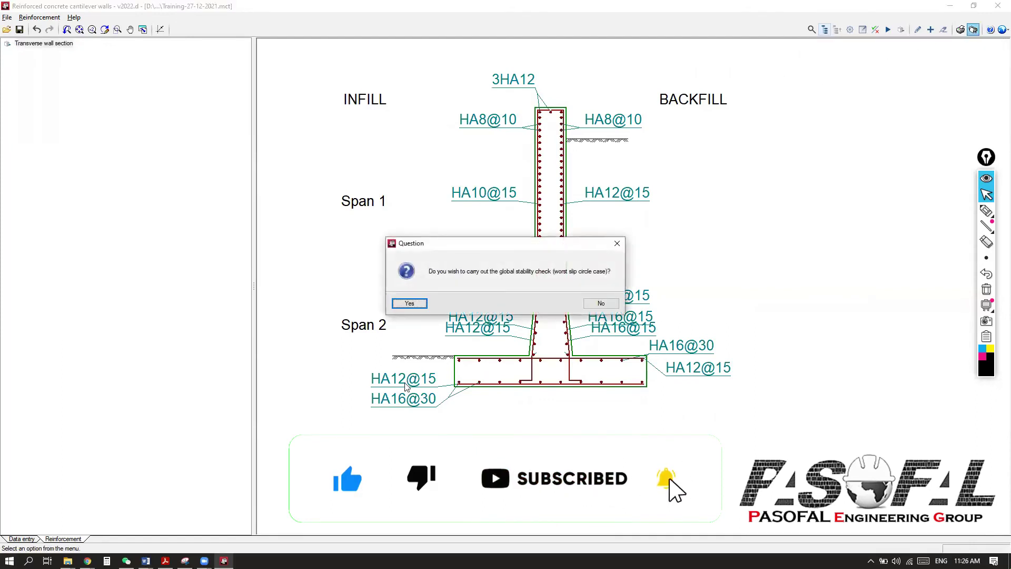
{"action": "left_click", "coordinate": [413, 301]}
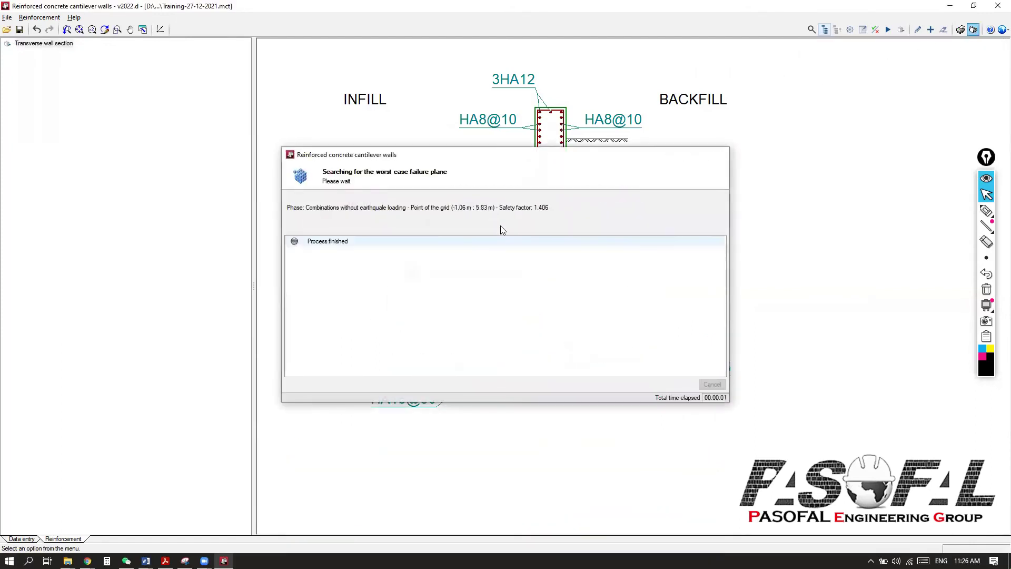
{"action": "left_click", "coordinate": [505, 302]}
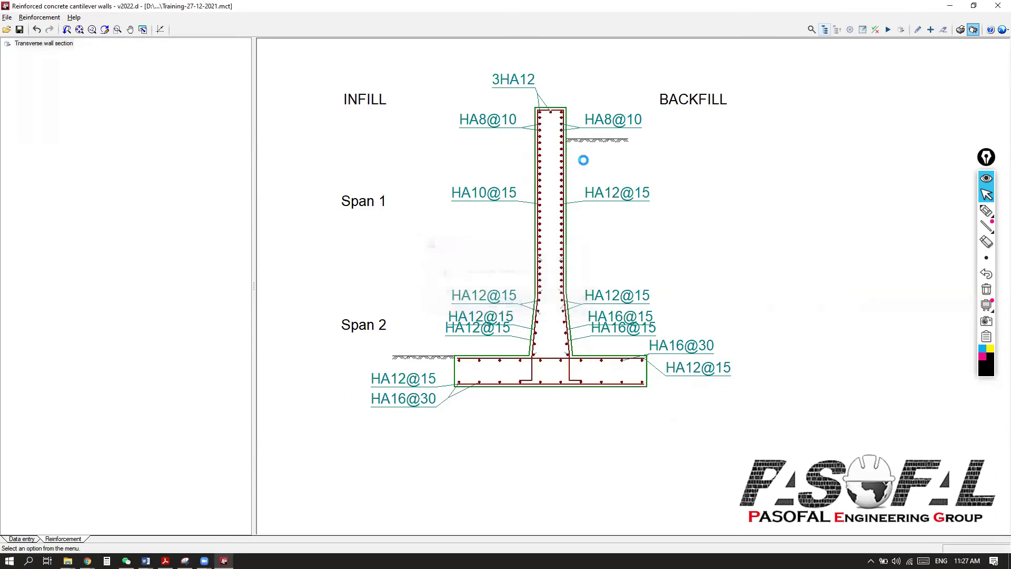
Step: Add a DWG drawing with textbox, compose its sheet, and show the detail of all the drawings
{"action": "left_click", "coordinate": [287, 95]}
{"action": "left_click", "coordinate": [264, 426]}
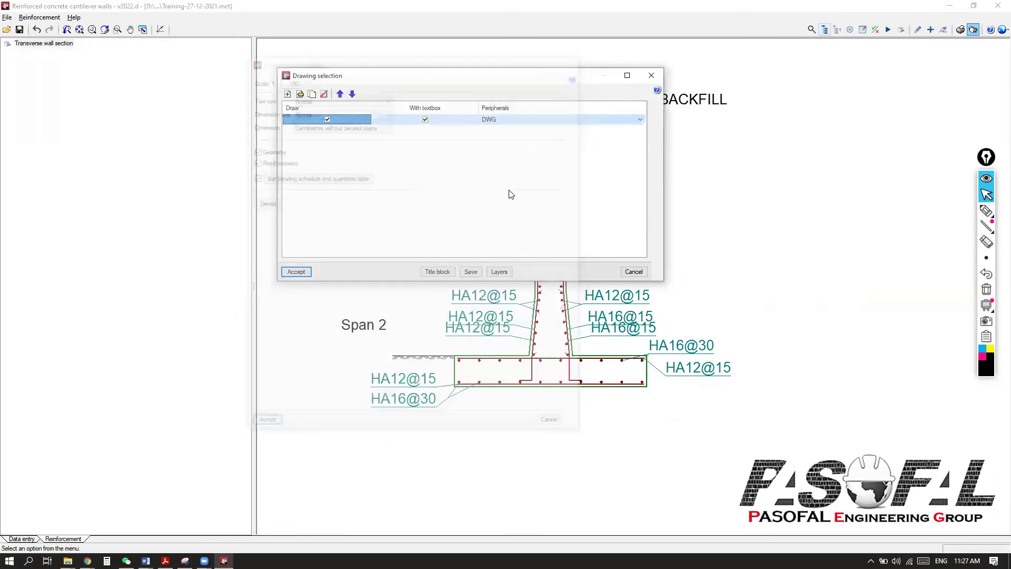
{"action": "left_click", "coordinate": [297, 272]}
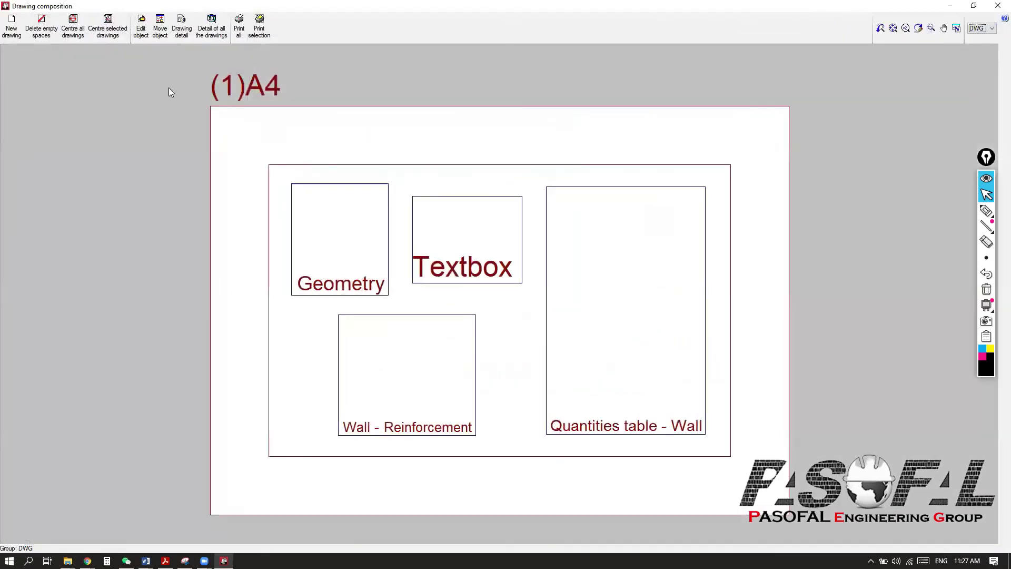
{"action": "left_click", "coordinate": [211, 26]}
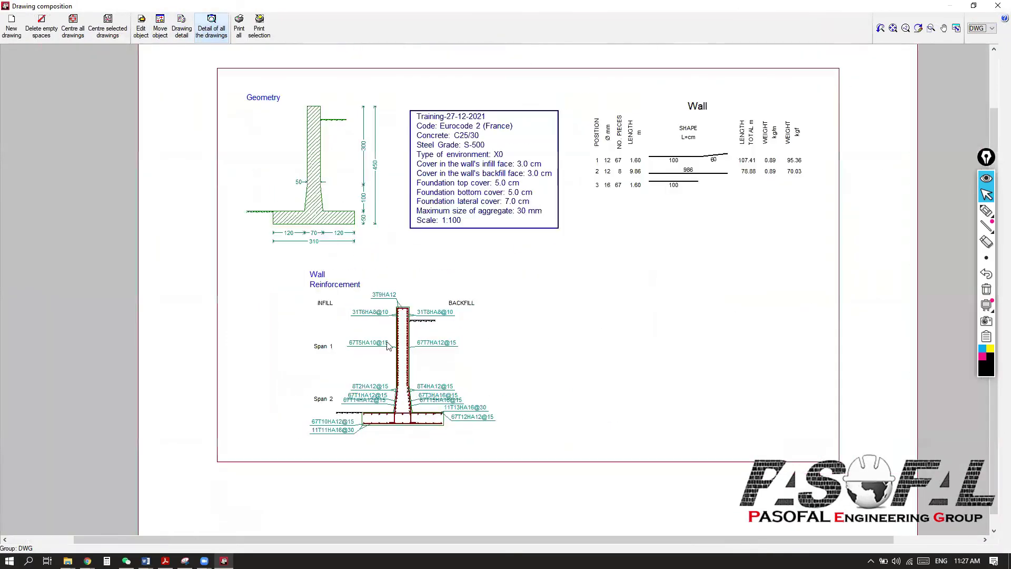
Step: Examine the wall geometry, the textbox data and the wall reinforcement on the composed drawing sheet
{"action": "scroll", "coordinate": [364, 275], "scroll_direction": "up", "scroll_amount": 2}
{"action": "scroll", "coordinate": [341, 202], "scroll_direction": "up", "scroll_amount": 2}
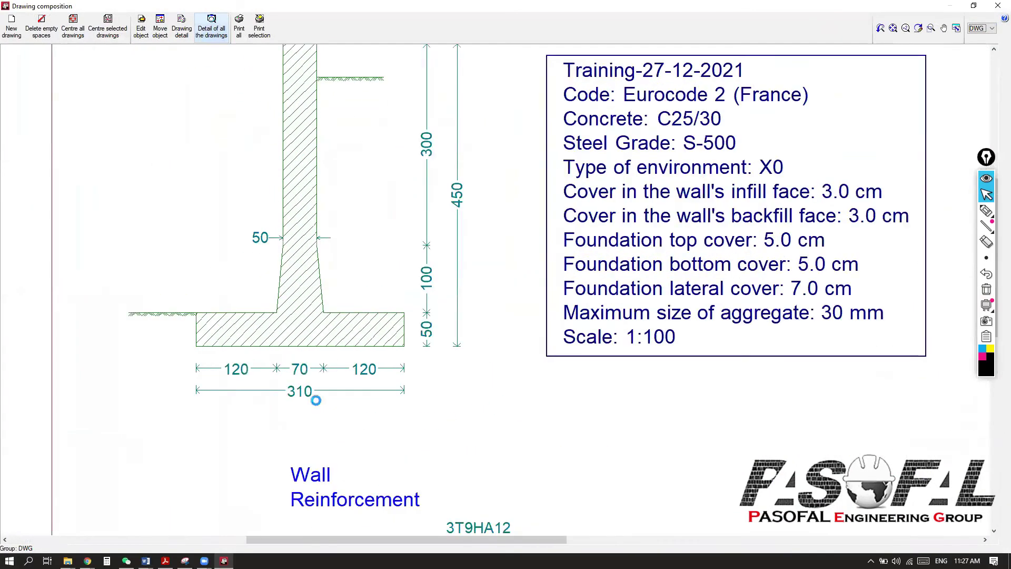
{"action": "scroll", "coordinate": [361, 357], "scroll_direction": "up", "scroll_amount": 2}
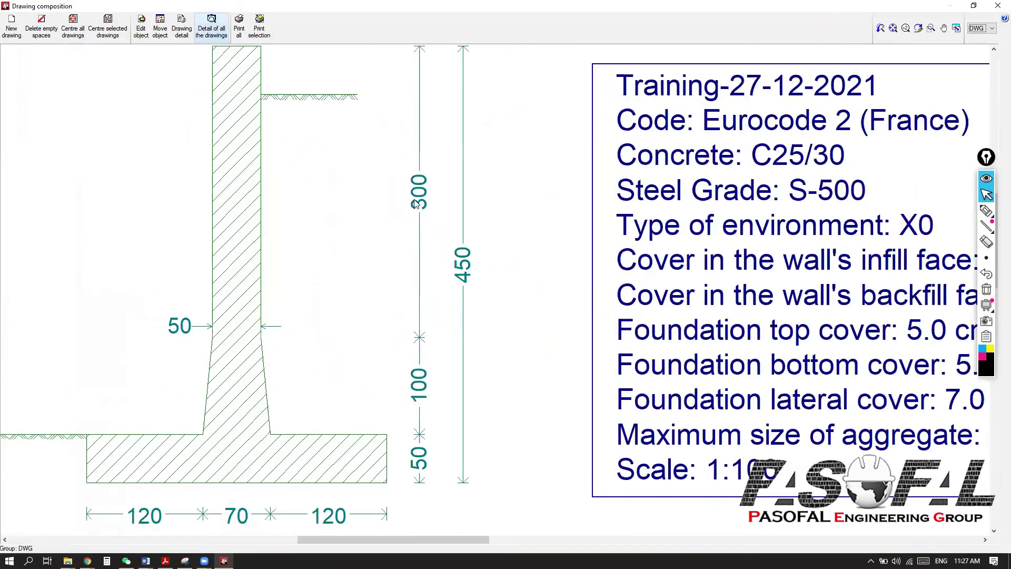
{"action": "scroll", "coordinate": [368, 242], "scroll_direction": "down", "scroll_amount": 3}
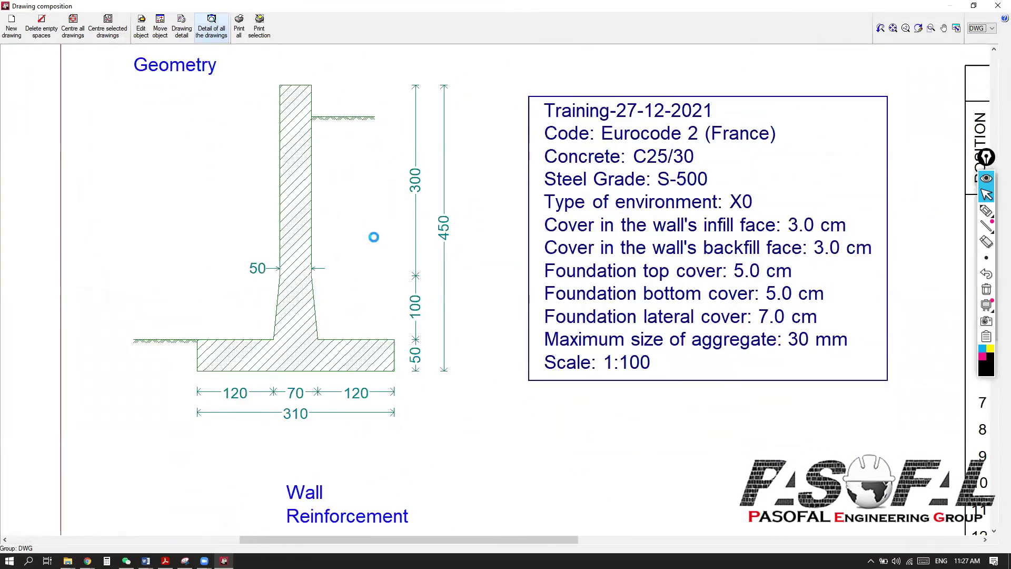
{"action": "scroll", "coordinate": [422, 421], "scroll_direction": "up", "scroll_amount": 3}
{"action": "scroll", "coordinate": [426, 444], "scroll_direction": "up", "scroll_amount": 2}
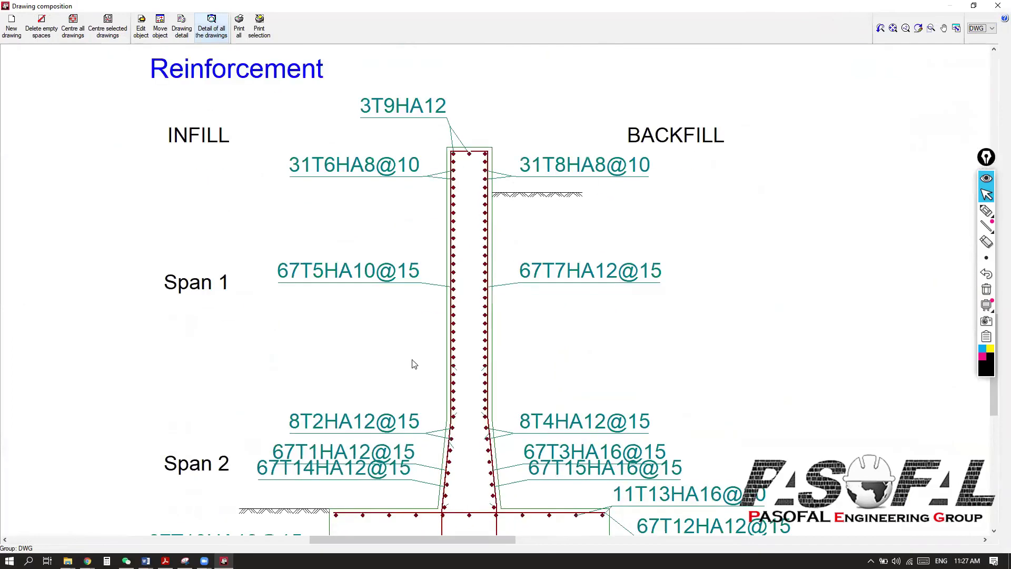
Step: Examine the wall's bar schedule, reinforcement detail and textbox data on the drawing sheet, and close the drawing composition
{"action": "scroll", "coordinate": [295, 366], "scroll_direction": "down", "scroll_amount": 3}
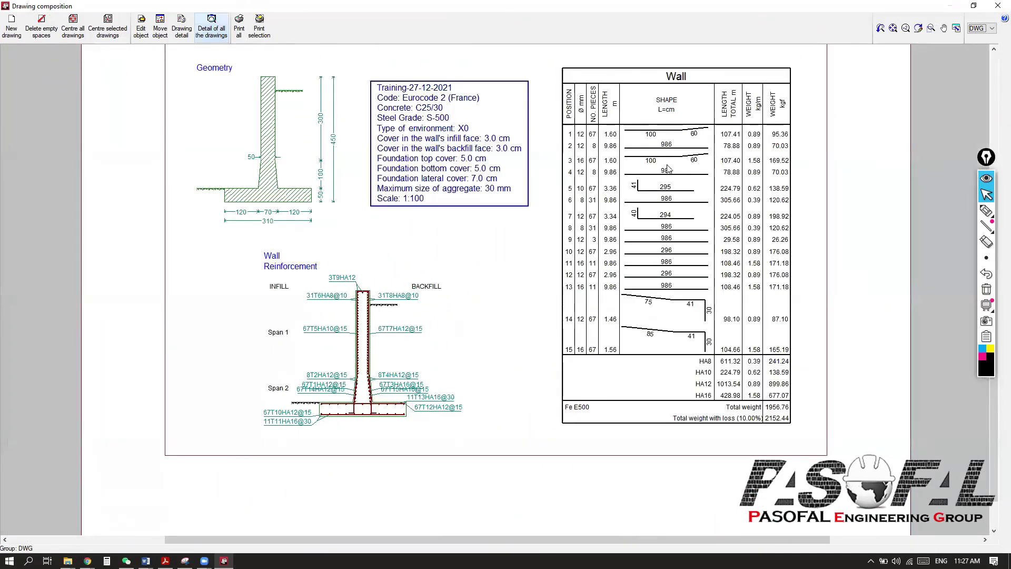
{"action": "scroll", "coordinate": [667, 168], "scroll_direction": "up", "scroll_amount": 2}
{"action": "scroll", "coordinate": [597, 251], "scroll_direction": "down", "scroll_amount": 1}
{"action": "scroll", "coordinate": [596, 251], "scroll_direction": "up", "scroll_amount": 3}
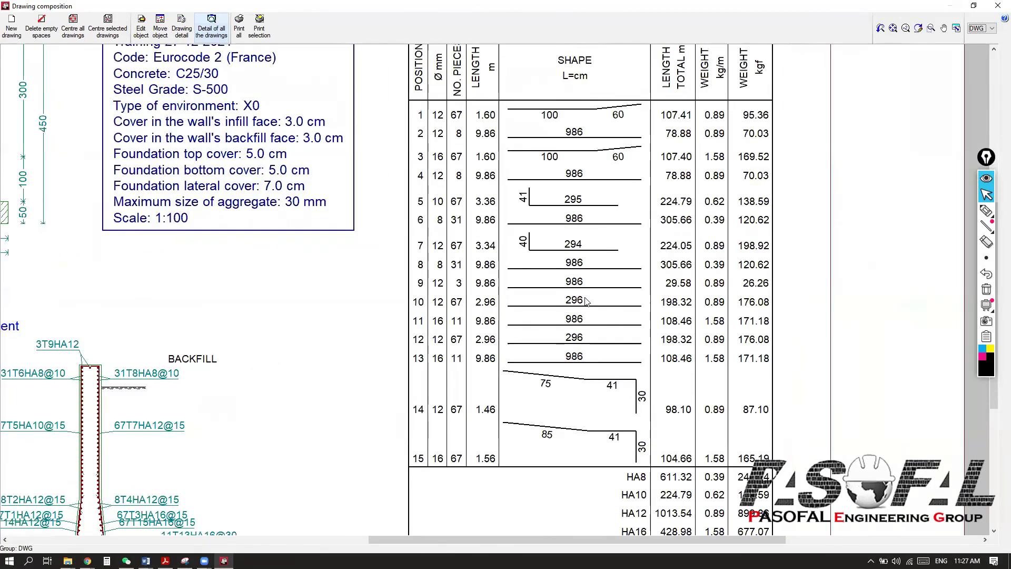
{"action": "scroll", "coordinate": [586, 300], "scroll_direction": "down", "scroll_amount": 2}
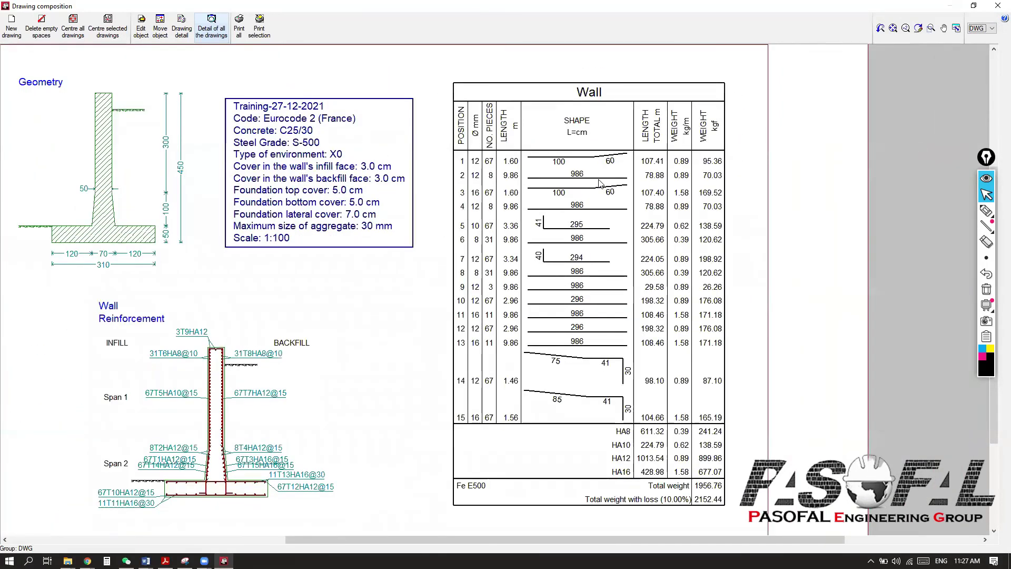
{"action": "scroll", "coordinate": [601, 183], "scroll_direction": "down", "scroll_amount": 1}
{"action": "scroll", "coordinate": [368, 144], "scroll_direction": "up", "scroll_amount": 3}
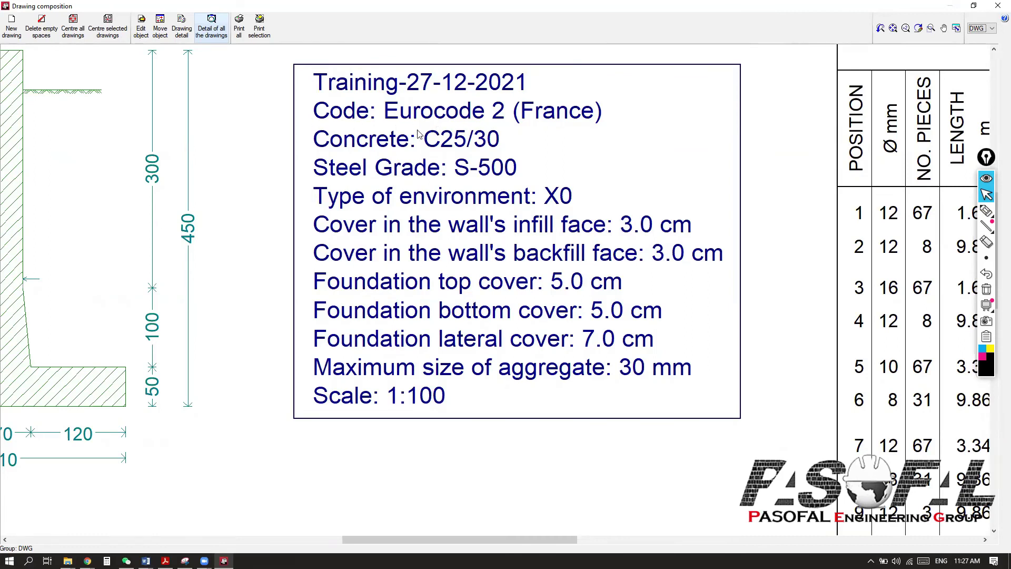
{"action": "scroll", "coordinate": [419, 133], "scroll_direction": "down", "scroll_amount": 3}
{"action": "left_click", "coordinate": [998, 6]}
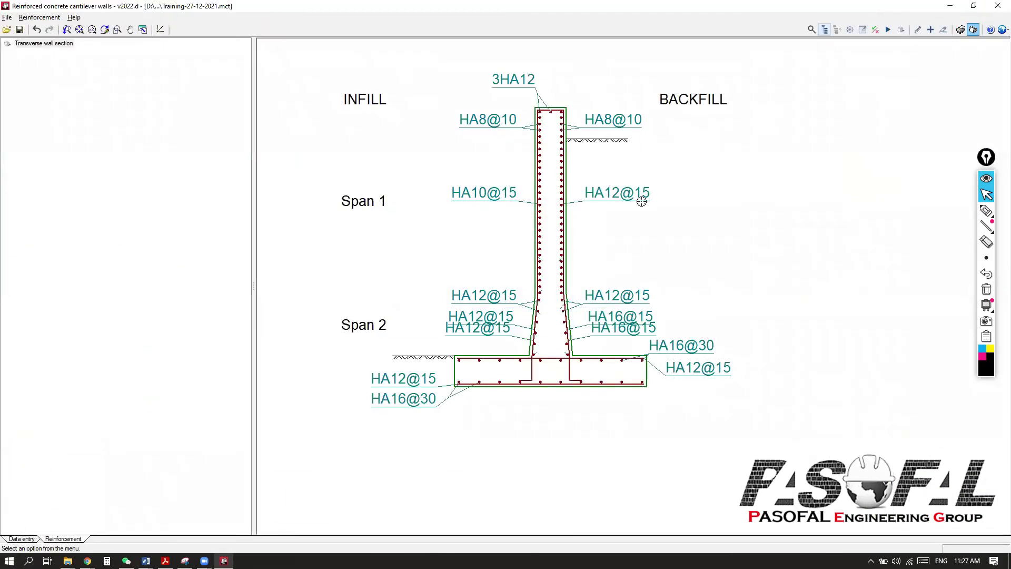
{"action": "left_click", "coordinate": [657, 75]}
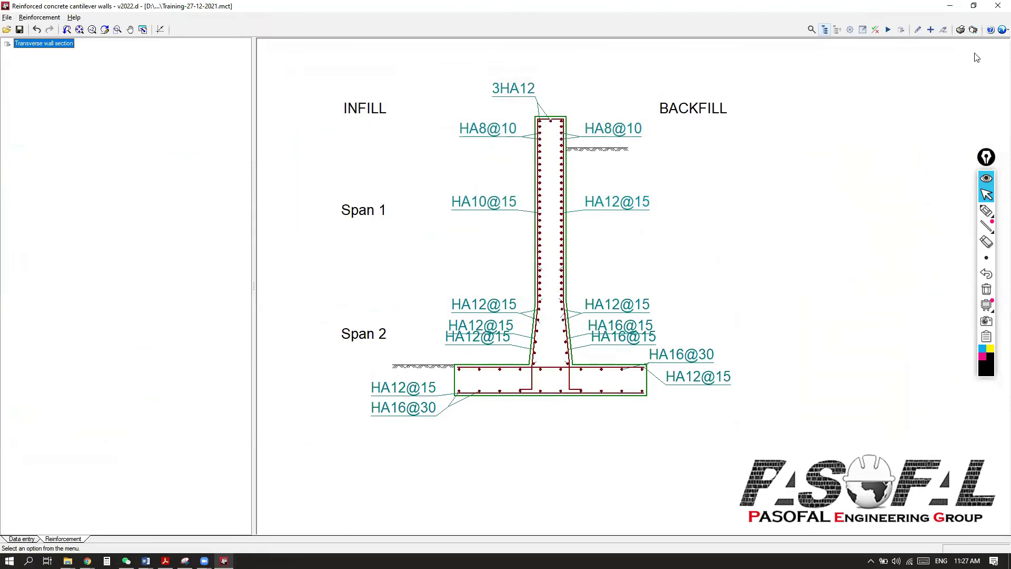
Step: Change the job's design code to BS 8110-1:1997 (United Kingdom)
{"action": "left_click", "coordinate": [997, 33]}
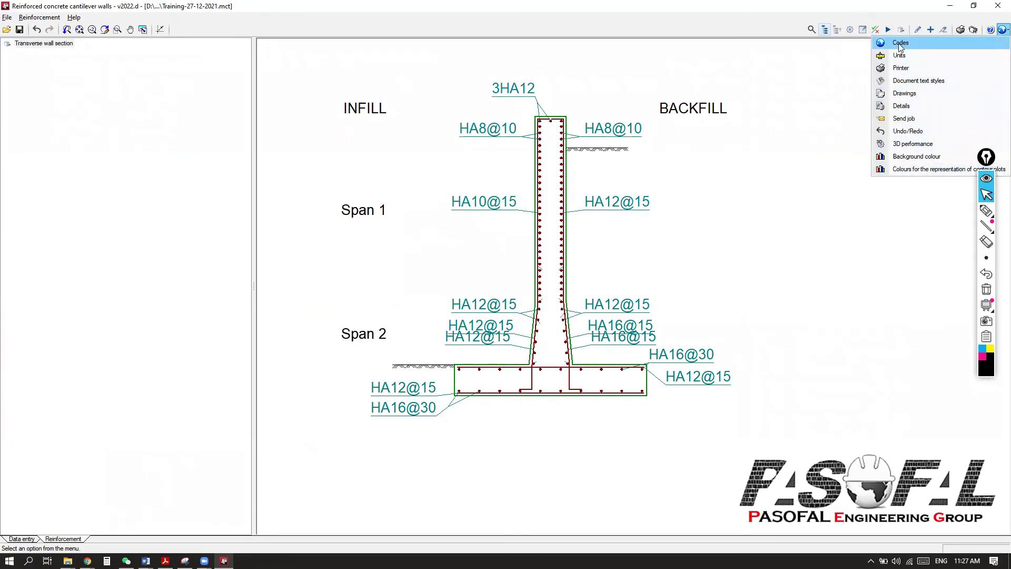
{"action": "left_click", "coordinate": [900, 43]}
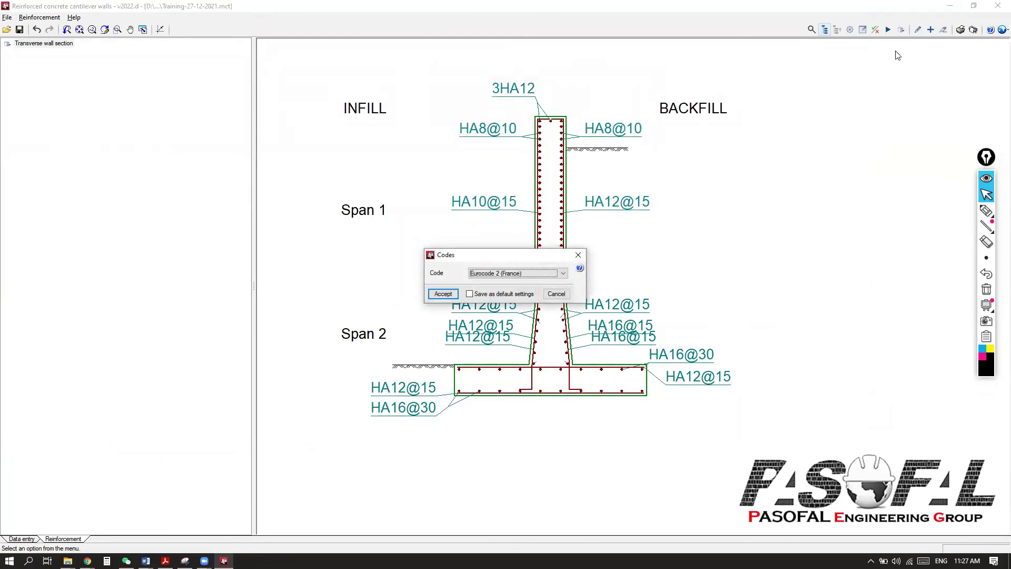
{"action": "left_click", "coordinate": [562, 274]}
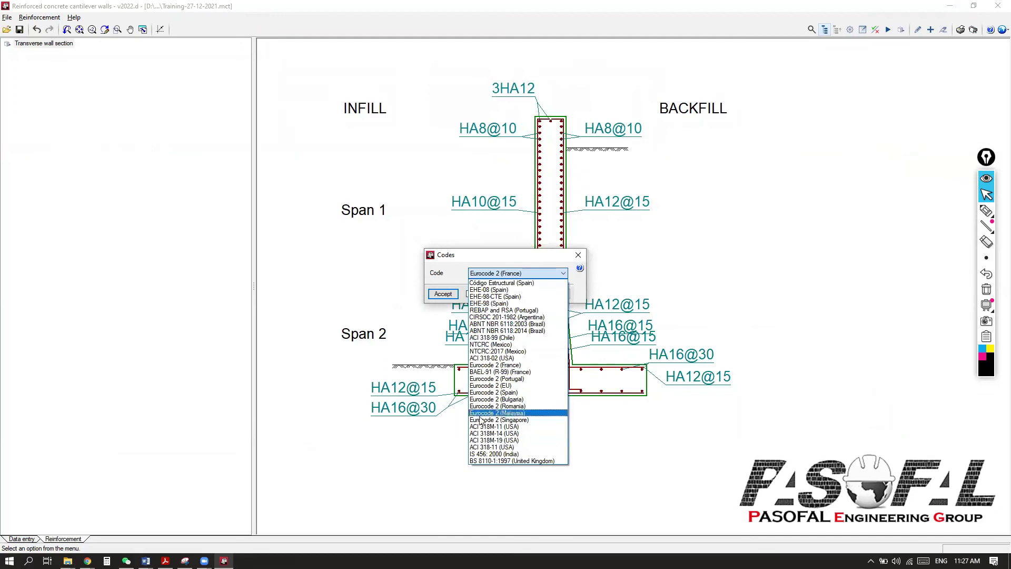
{"action": "left_click", "coordinate": [495, 461]}
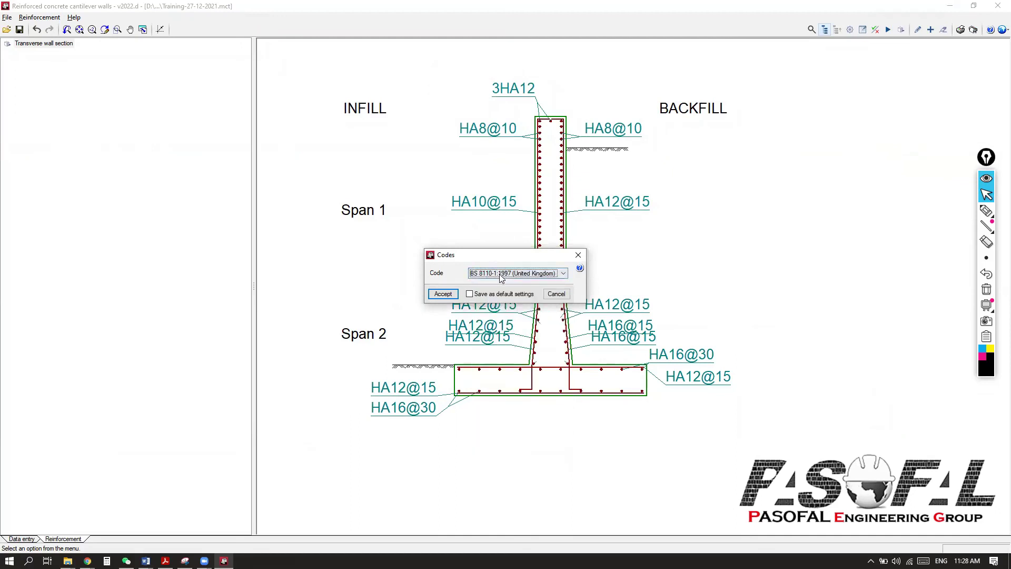
{"action": "left_click", "coordinate": [444, 294]}
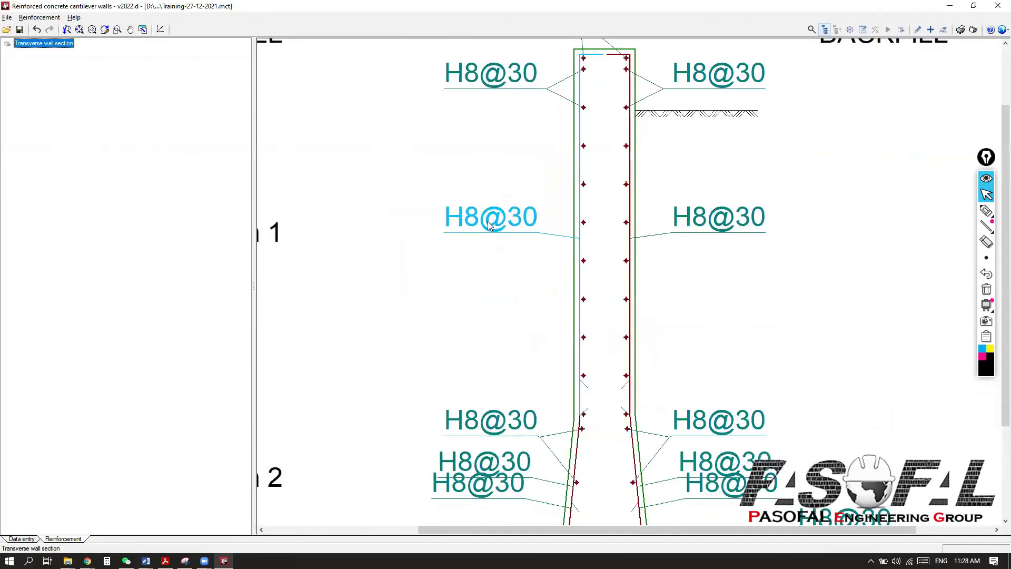
Step: Return to the wall's data entry view, open the code settings there and accept them
{"action": "left_click", "coordinate": [22, 539]}
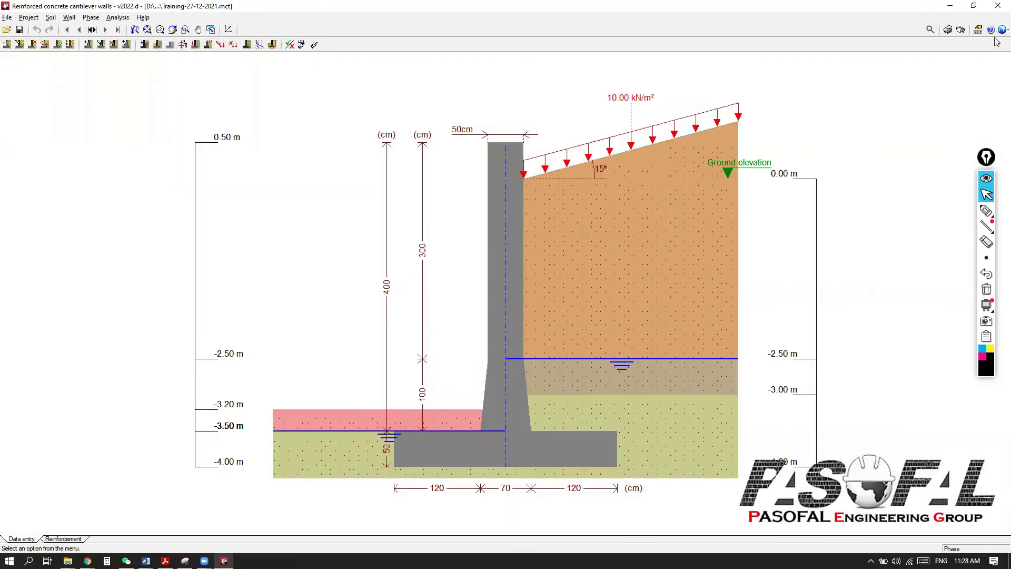
{"action": "left_click", "coordinate": [1002, 30]}
{"action": "left_click", "coordinate": [906, 42]}
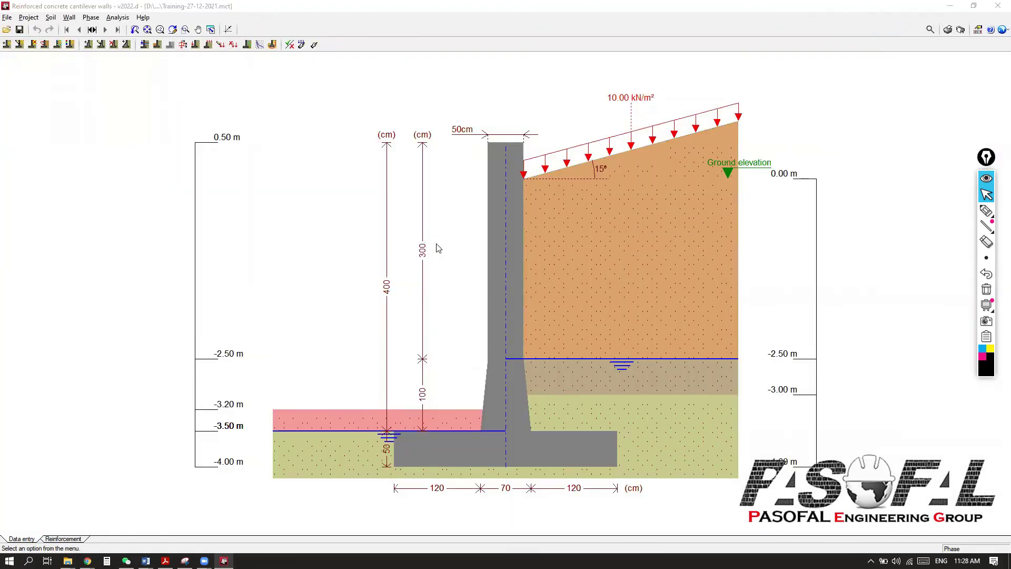
{"action": "left_click", "coordinate": [442, 296]}
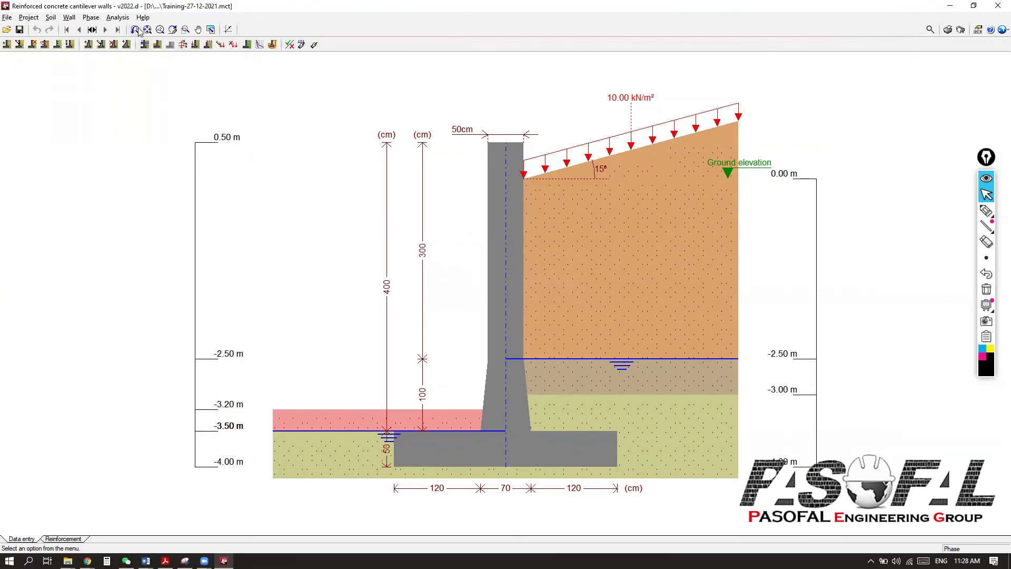
Step: Examine the wall and footing reinforcement in the transverse wall section under the newly selected code
{"action": "left_click", "coordinate": [69, 539]}
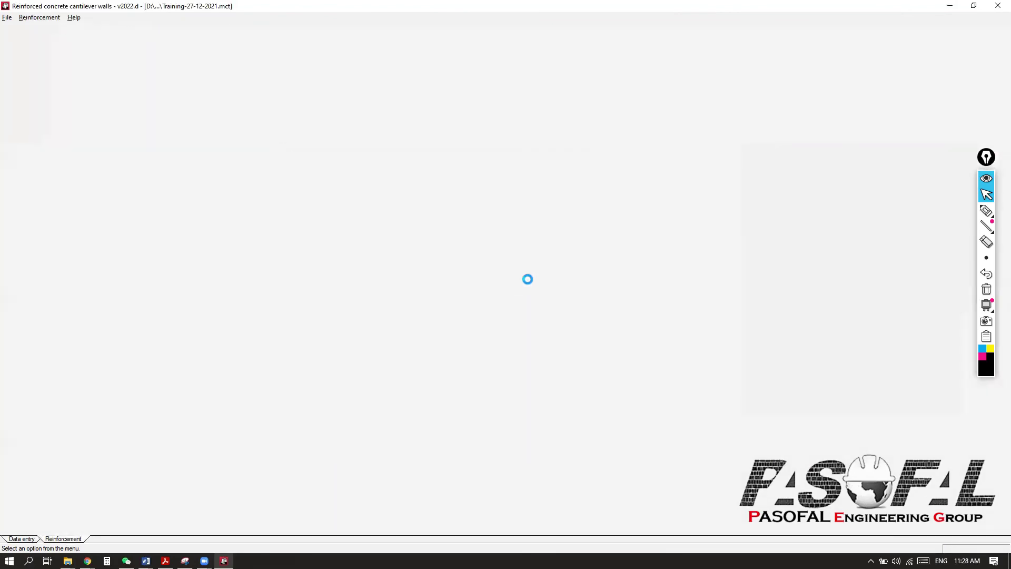
{"action": "scroll", "coordinate": [519, 258], "scroll_direction": "down", "scroll_amount": 5}
{"action": "scroll", "coordinate": [526, 260], "scroll_direction": "up", "scroll_amount": 4}
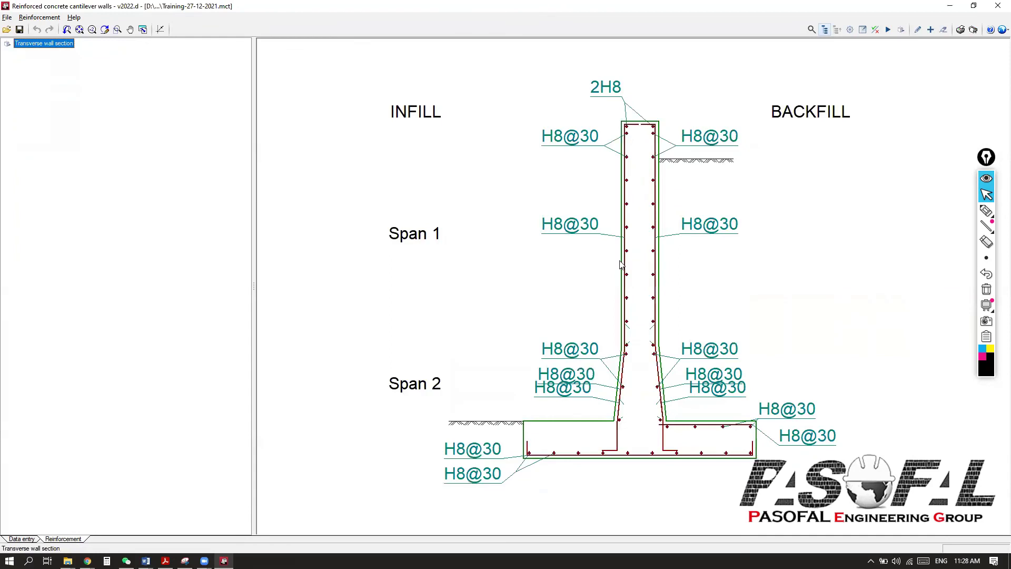
{"action": "scroll", "coordinate": [627, 413], "scroll_direction": "up", "scroll_amount": 2}
{"action": "scroll", "coordinate": [652, 416], "scroll_direction": "down", "scroll_amount": 1}
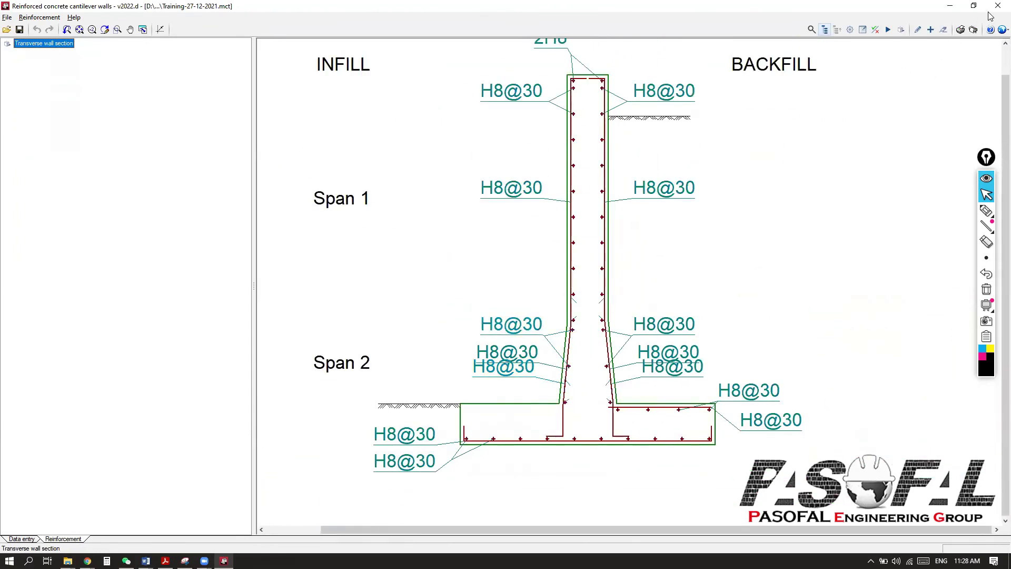
Step: Return to the data entry view and review the available analysis options and the wall, soil, load and water table model
{"action": "left_click", "coordinate": [22, 539]}
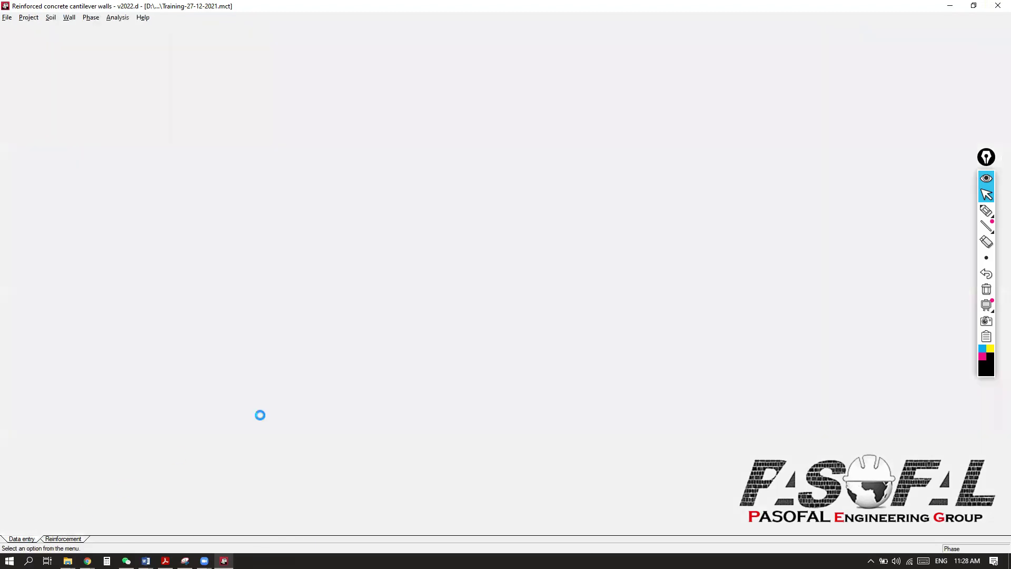
{"action": "scroll", "coordinate": [586, 283], "scroll_direction": "down", "scroll_amount": 1}
{"action": "scroll", "coordinate": [586, 283], "scroll_direction": "up", "scroll_amount": 1}
{"action": "scroll", "coordinate": [586, 283], "scroll_direction": "down", "scroll_amount": 1}
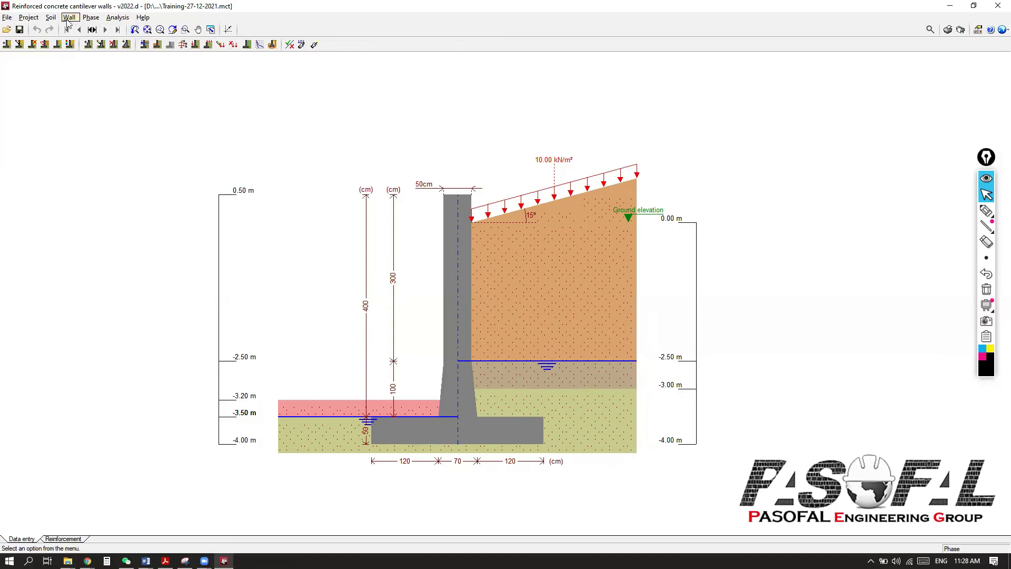
{"action": "left_click", "coordinate": [117, 17]}
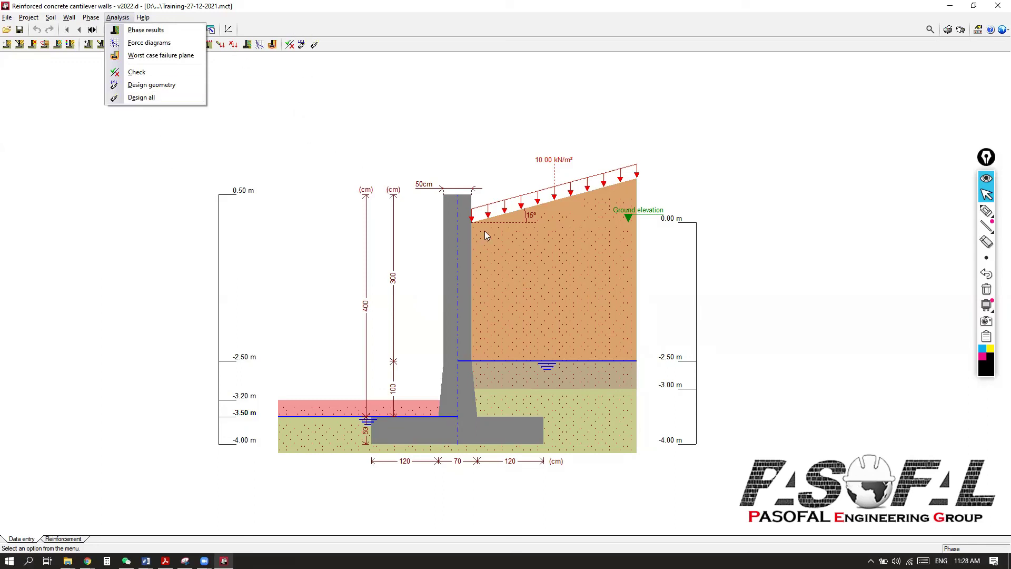
{"action": "left_click", "coordinate": [503, 150]}
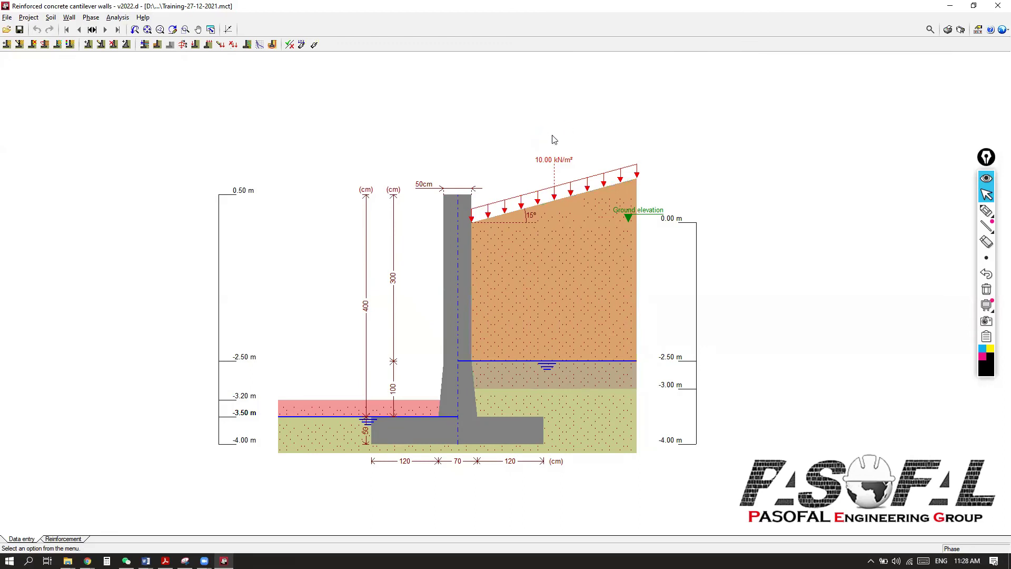
{"action": "scroll", "coordinate": [481, 213], "scroll_direction": "up", "scroll_amount": 2}
{"action": "scroll", "coordinate": [474, 276], "scroll_direction": "down", "scroll_amount": 2}
{"action": "scroll", "coordinate": [474, 277], "scroll_direction": "up", "scroll_amount": 3}
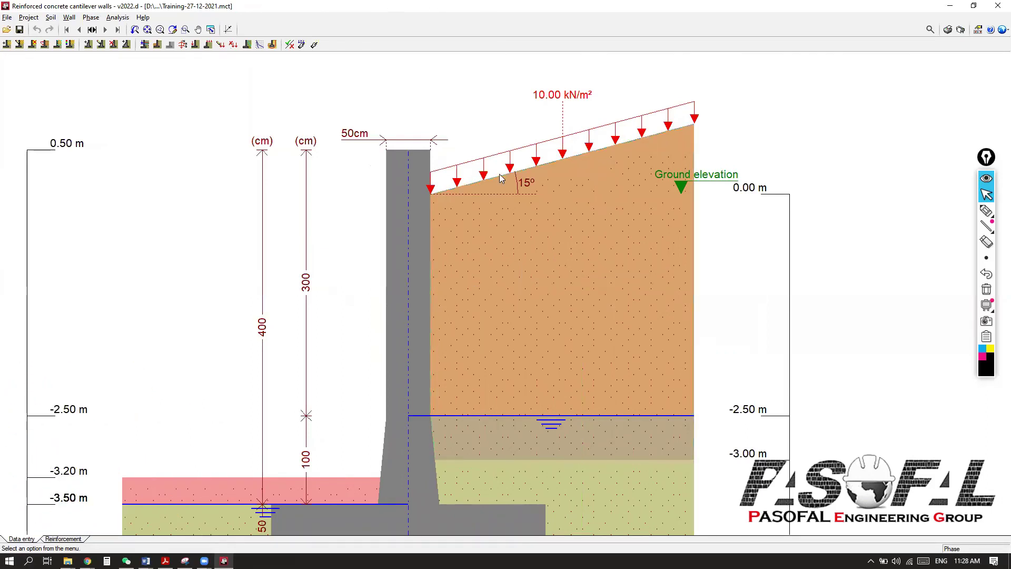
{"action": "scroll", "coordinate": [497, 103], "scroll_direction": "down", "scroll_amount": 2}
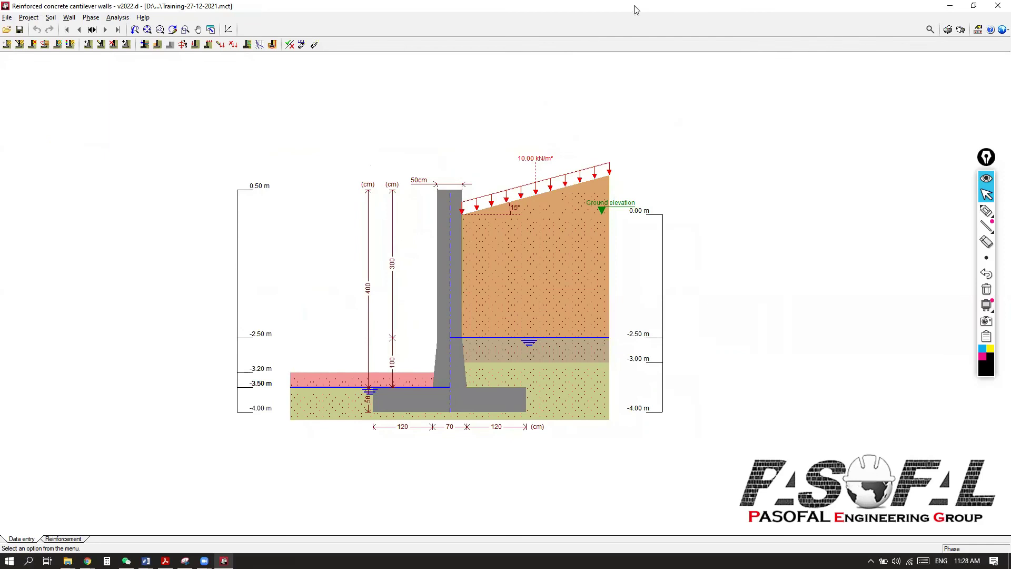